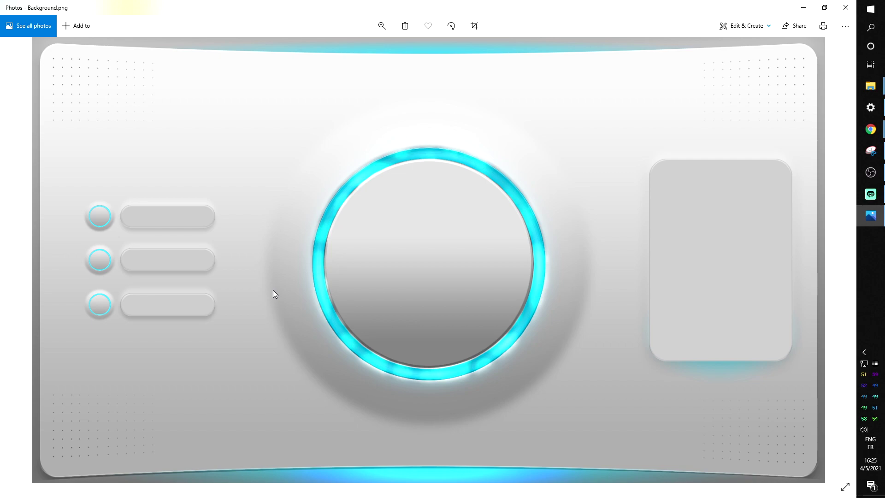
Step: Look through the overlay pack's PNG images from Background.png to Offline Image.png, and close the viewer
{"action": "key", "text": "Right"}
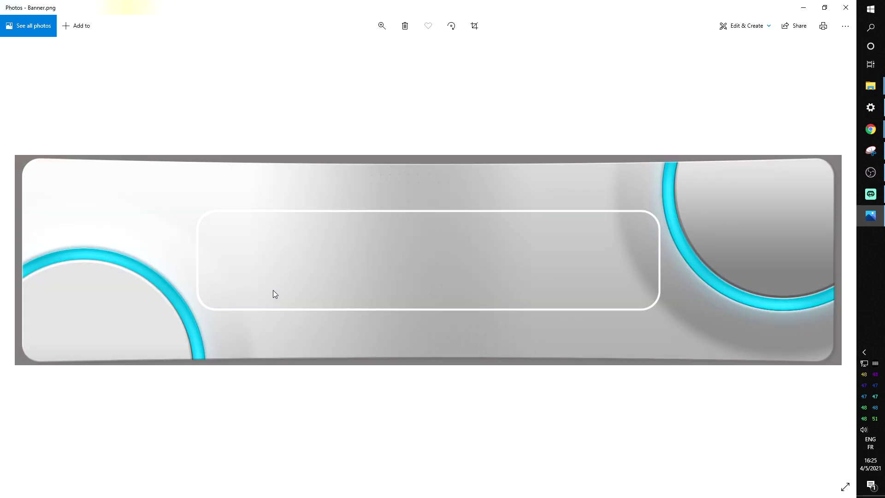
{"action": "key", "text": "Right"}
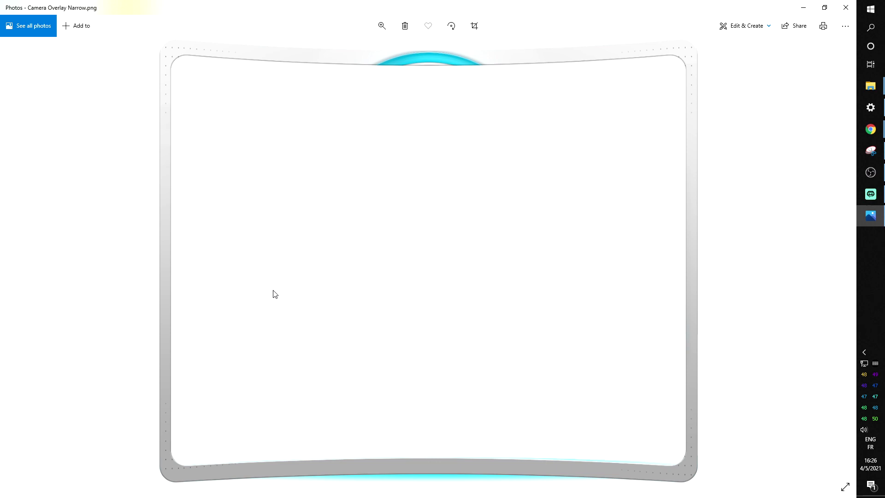
{"action": "key", "text": "Right"}
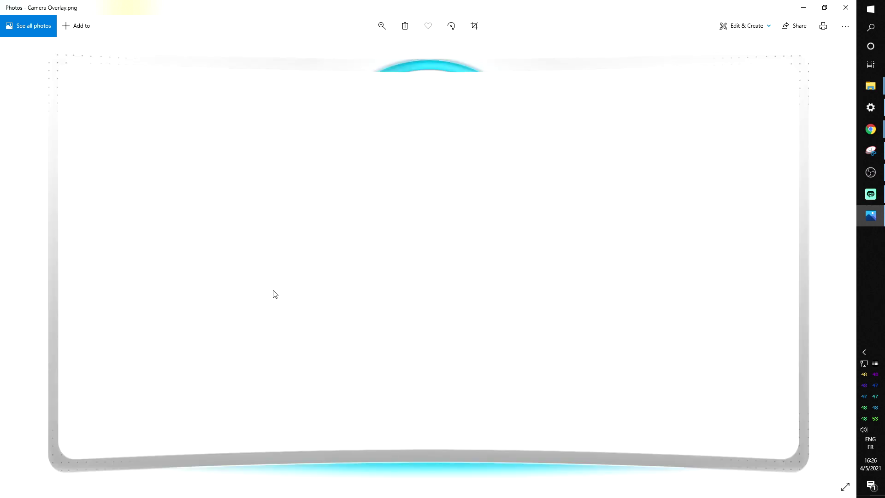
{"action": "key", "text": "Right"}
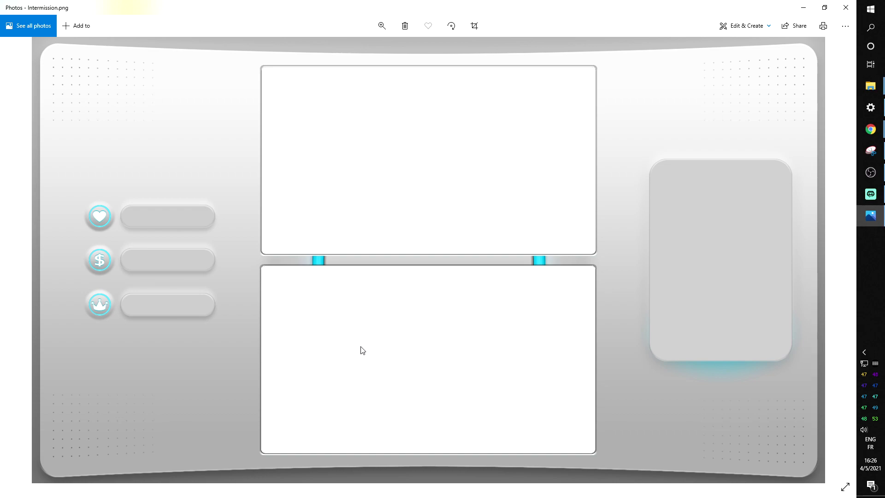
{"action": "key", "text": "Right"}
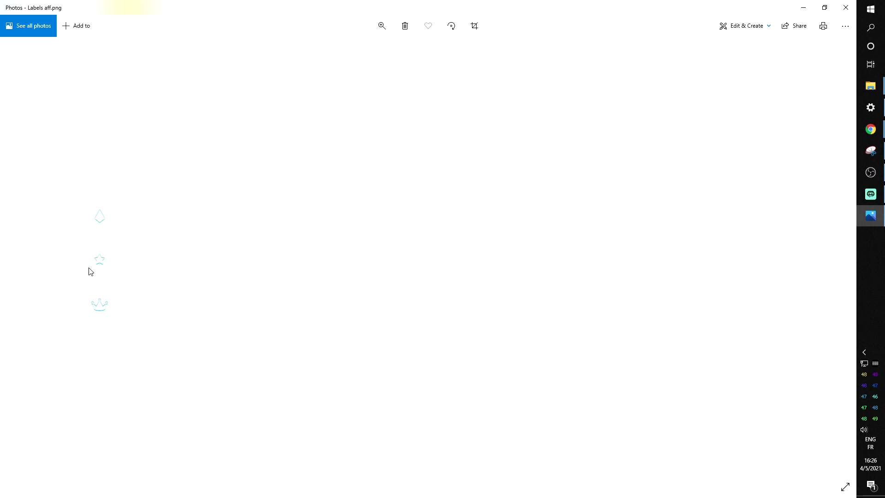
{"action": "key", "text": "Right"}
{"action": "key", "text": "Right"}
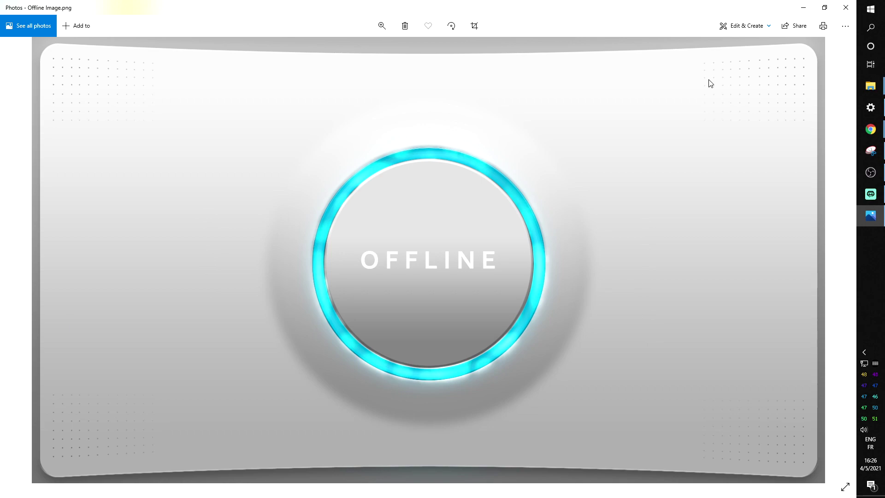
{"action": "left_click", "coordinate": [846, 10]}
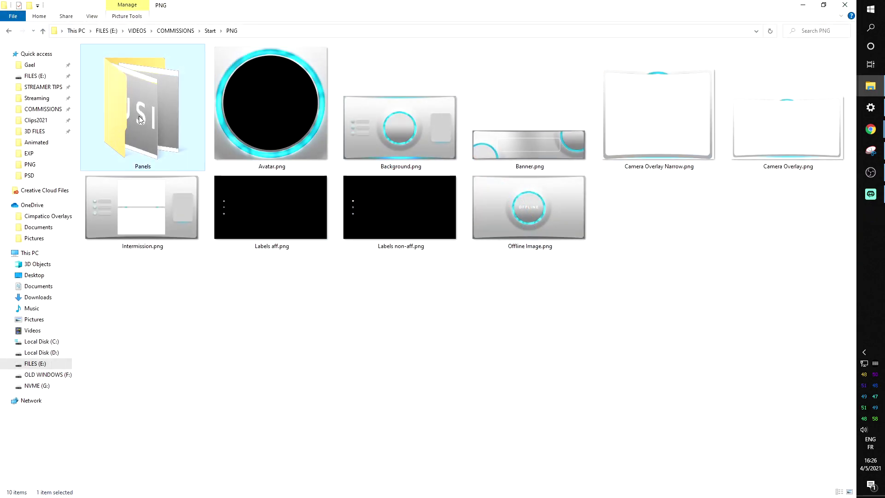
Step: Open the Panels folder and view its panel images in sequence, including the blank, Facebook, Rules and Tik Tok panels
{"action": "double_click", "coordinate": [140, 115]}
{"action": "double_click", "coordinate": [107, 87]}
{"action": "key", "text": "Right"}
{"action": "key", "text": "Right"}
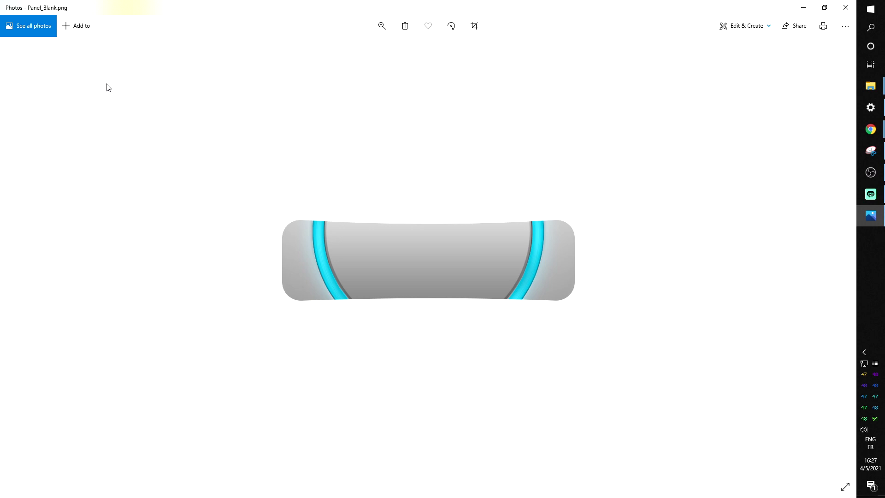
{"action": "key", "text": "Right"}
{"action": "key", "text": "Right"}
{"action": "key", "text": "Right"}
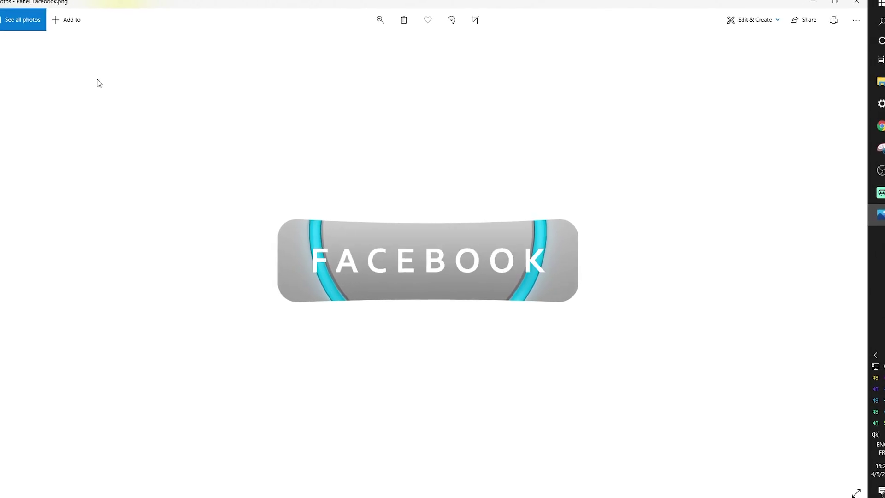
{"action": "key", "text": "Right"}
{"action": "key", "text": "Right"}
{"action": "key", "text": "Right"}
{"action": "key", "text": "Right"}
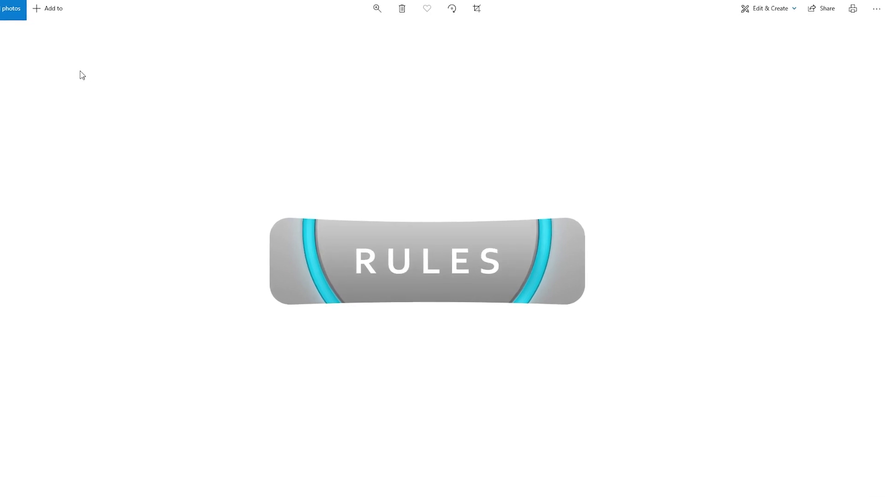
{"action": "key", "text": "Right"}
{"action": "key", "text": "Right"}
{"action": "key", "text": "Right"}
{"action": "key", "text": "Right"}
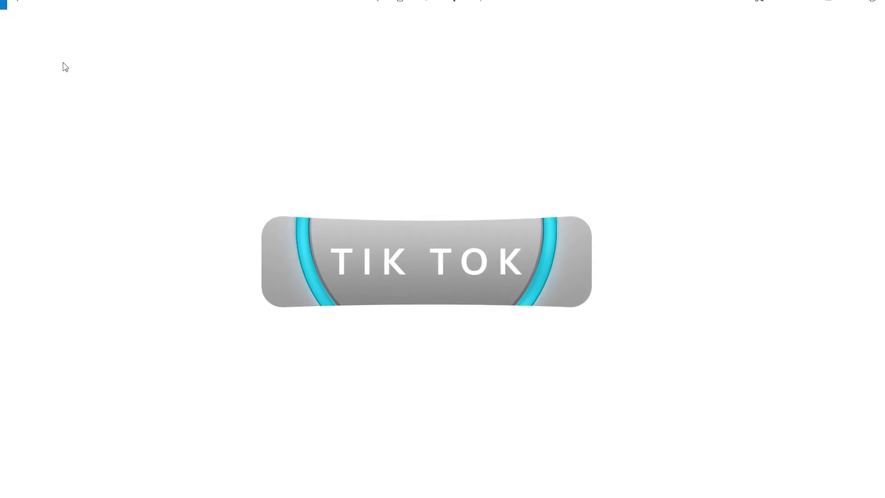
{"action": "key", "text": "Right"}
{"action": "key", "text": "Right"}
{"action": "key", "text": "Right"}
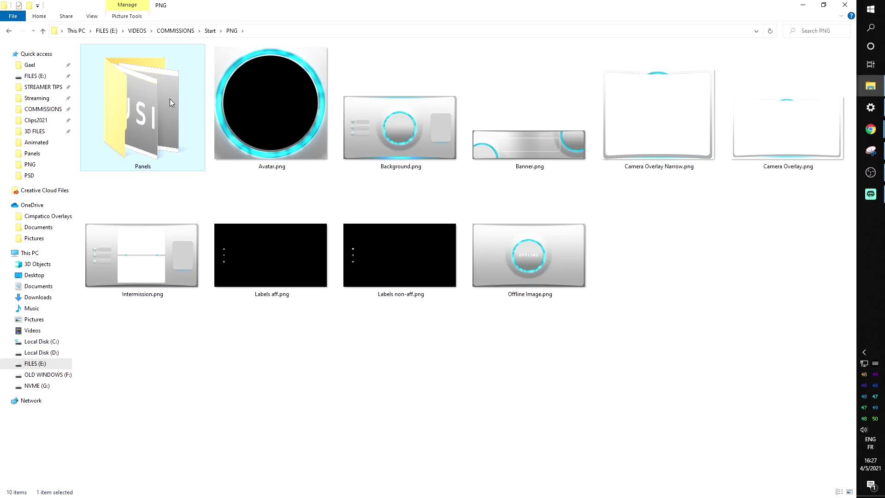
Step: Play Animated Background.mp4 from the Start pack's Animated folder on repeat, and close the player
{"action": "left_click", "coordinate": [210, 31]}
{"action": "double_click", "coordinate": [198, 58]}
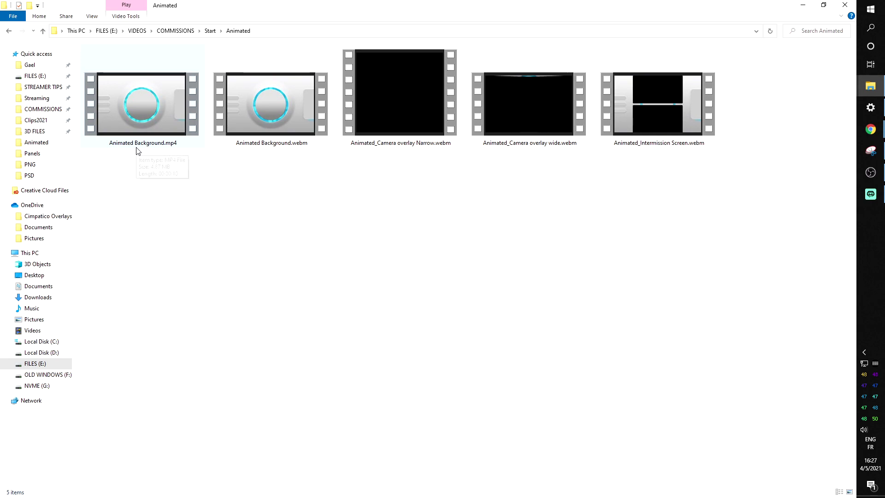
{"action": "mouse_move", "coordinate": [138, 151]}
{"action": "double_click", "coordinate": [175, 122]}
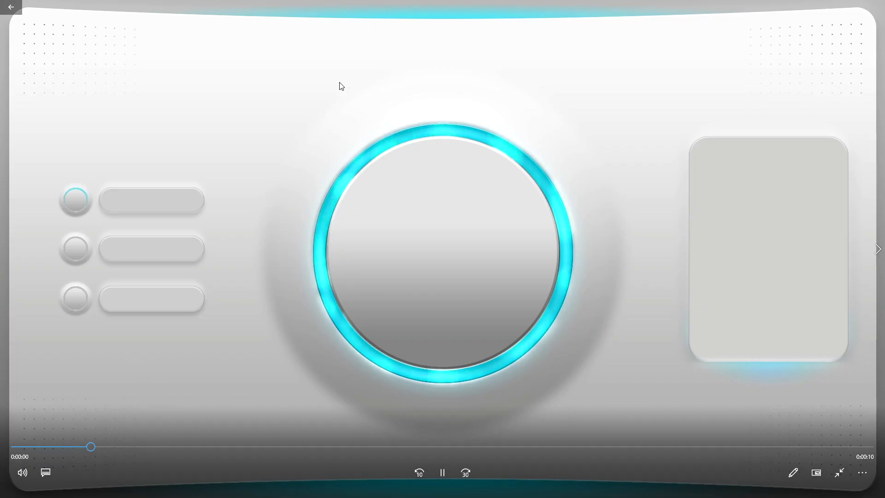
{"action": "left_click", "coordinate": [862, 479]}
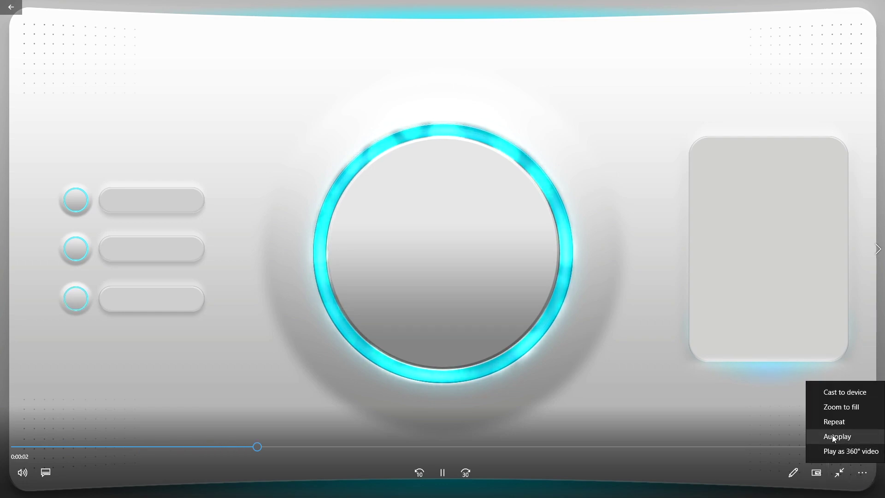
{"action": "left_click", "coordinate": [836, 422]}
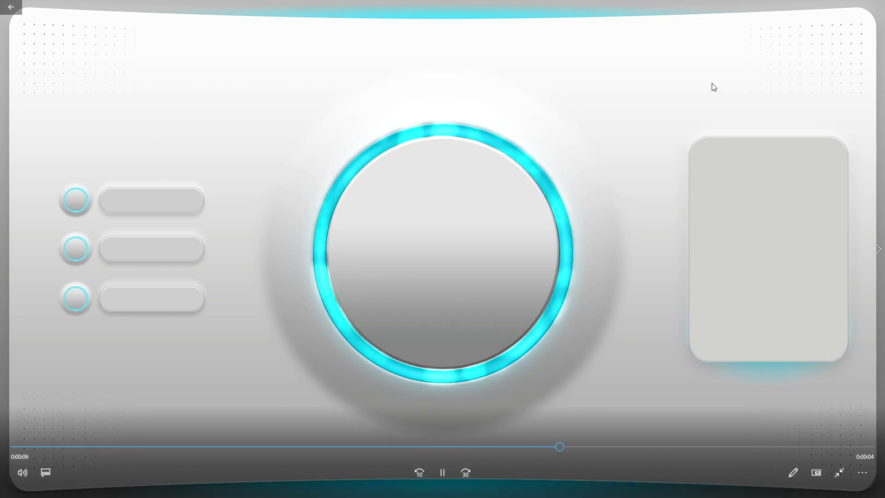
{"action": "double_click", "coordinate": [708, 79]}
{"action": "left_click", "coordinate": [847, 8]}
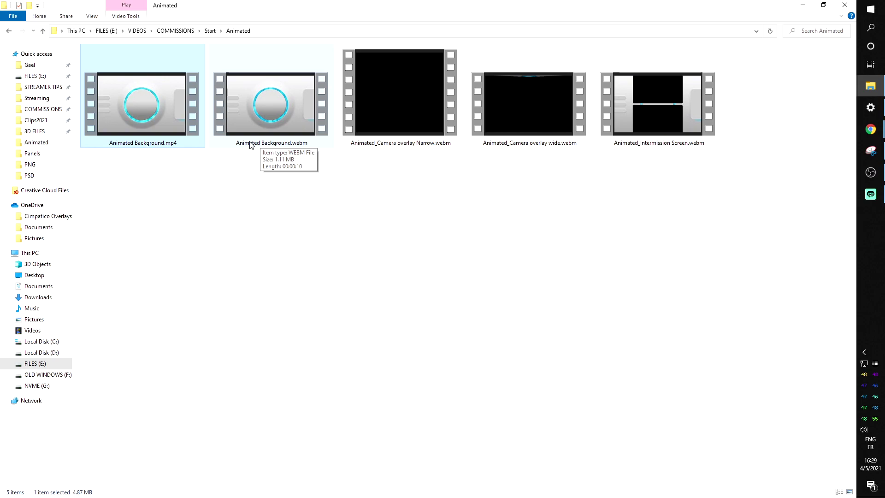
Step: Open Animated_Camera overlay Narrow.webm in Chrome and replay its animation
{"action": "left_click", "coordinate": [362, 93]}
{"action": "key", "text": "super+Down"}
{"action": "left_click_drag", "start_coordinate": [322, 198], "coordinate": [170, 7]}
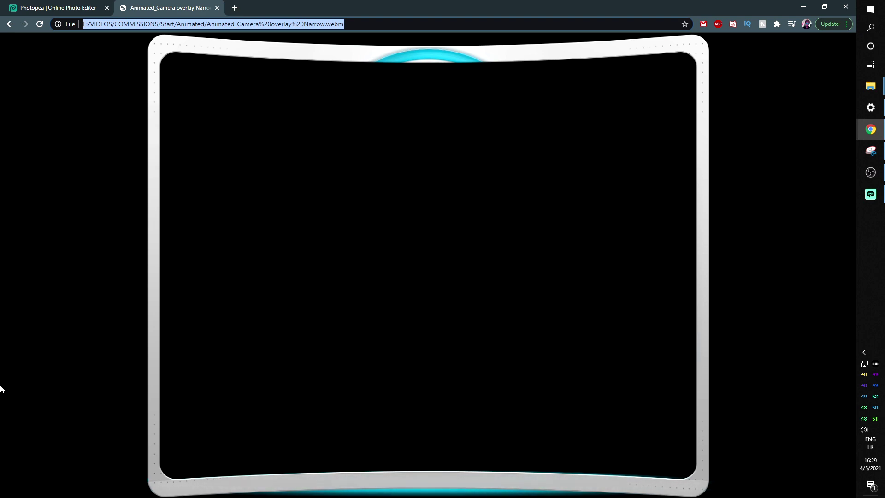
{"action": "left_click", "coordinate": [25, 296]}
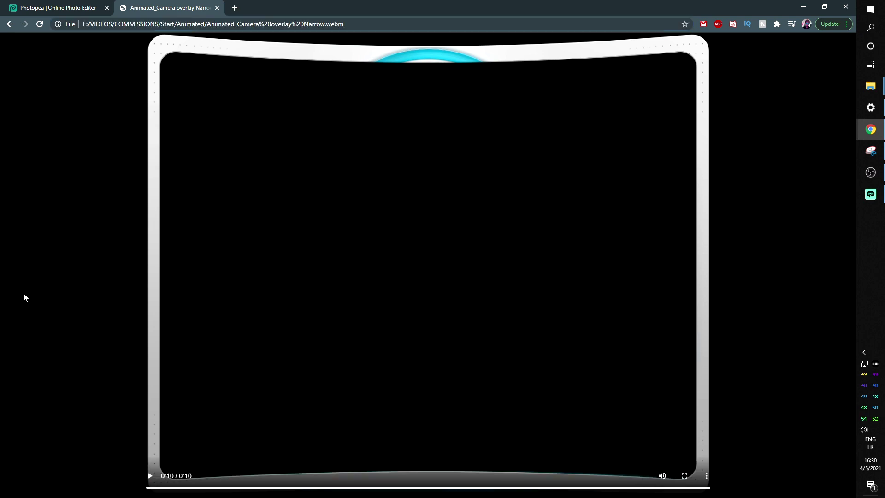
{"action": "left_click", "coordinate": [149, 476]}
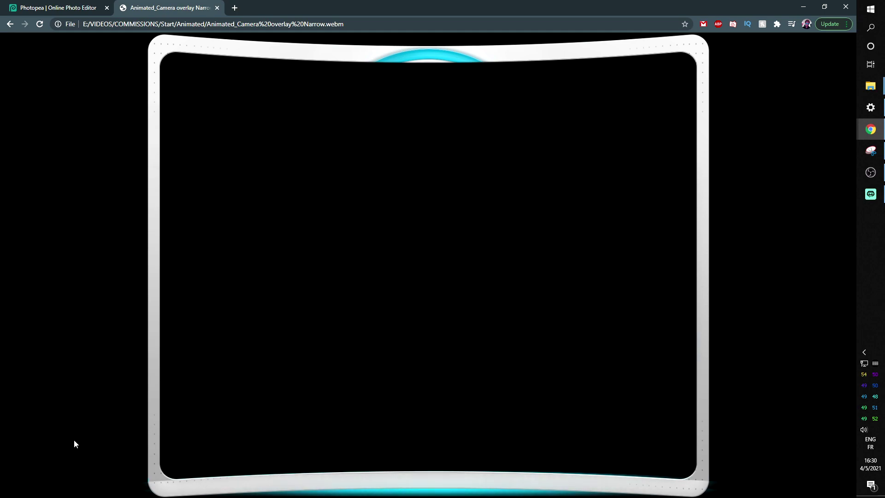
Step: Preview Animated_Camera overlay wide.webm and Animated_Intermission Screen.webm in the same browser tab
{"action": "left_click_drag", "start_coordinate": [257, 7], "coordinate": [183, 11]}
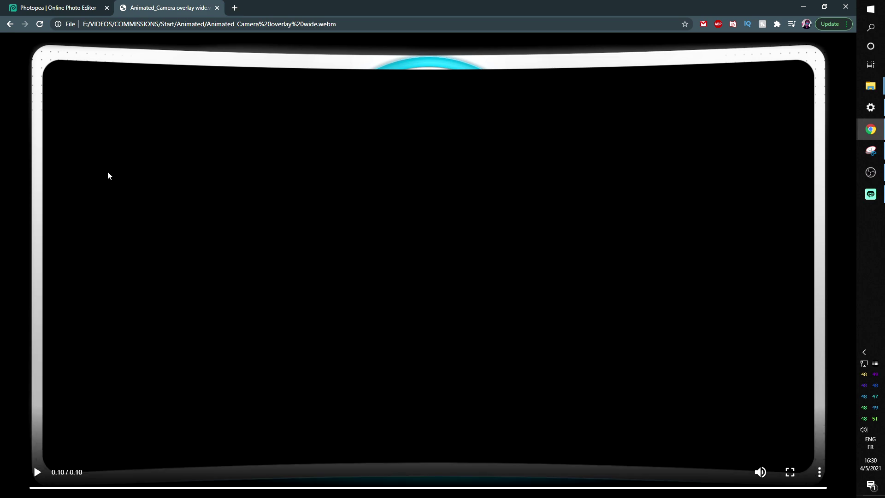
{"action": "key", "text": "alt+Tab"}
{"action": "left_click_drag", "start_coordinate": [237, 332], "coordinate": [178, 9]}
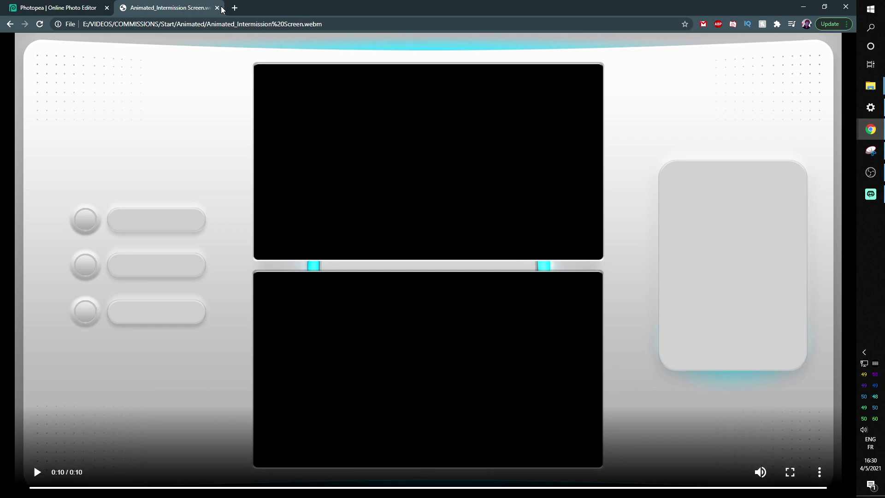
Step: Switch to Streamlabs OBS and add two scenes named "intermission" and "brb"
{"action": "key", "text": "alt+Tab"}
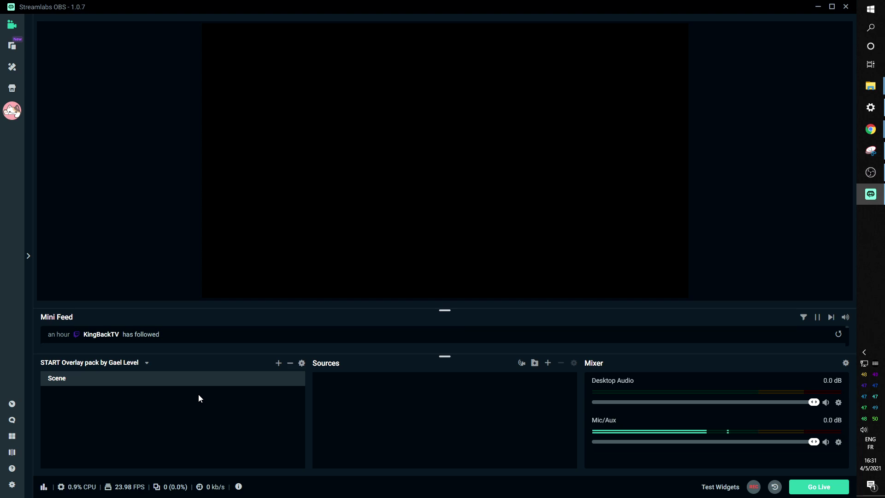
{"action": "left_click", "coordinate": [278, 364]}
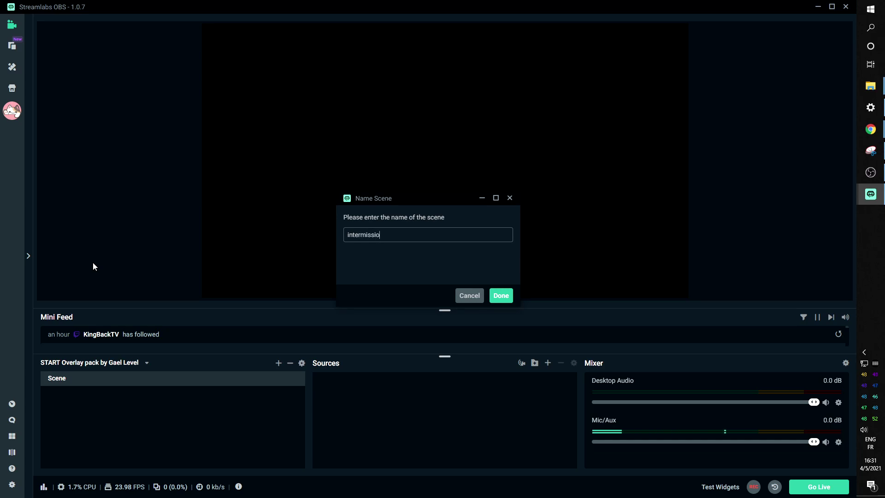
{"action": "left_click", "coordinate": [503, 300]}
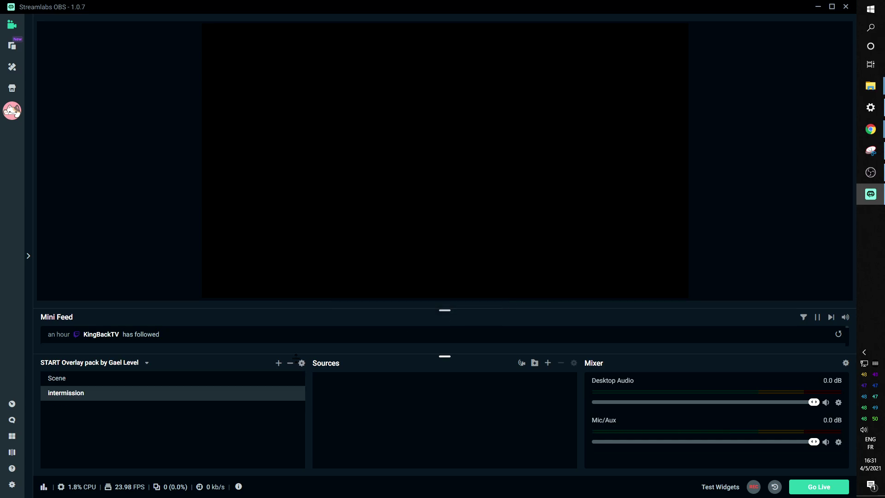
{"action": "left_click", "coordinate": [278, 364]}
{"action": "type", "text": "br"}
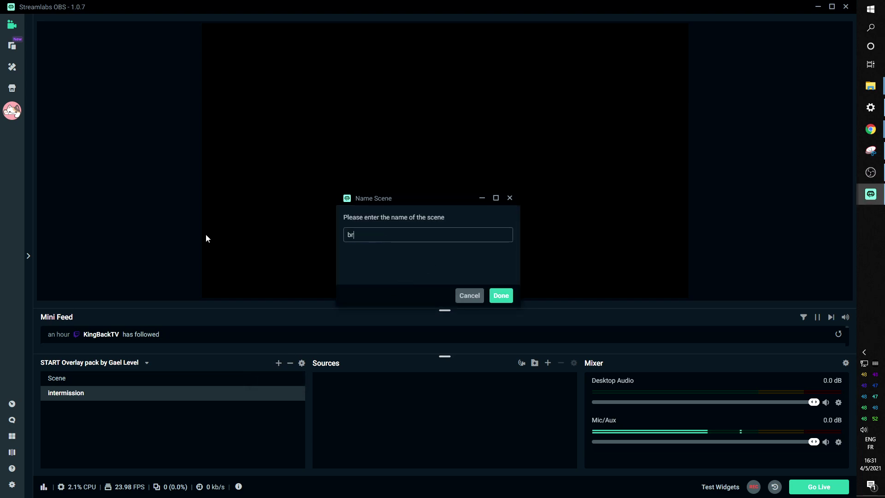
{"action": "type", "text": "b"}
{"action": "key", "text": "Return"}
Step: Add two more scenes named "game" and "ending"
{"action": "left_click", "coordinate": [278, 363]}
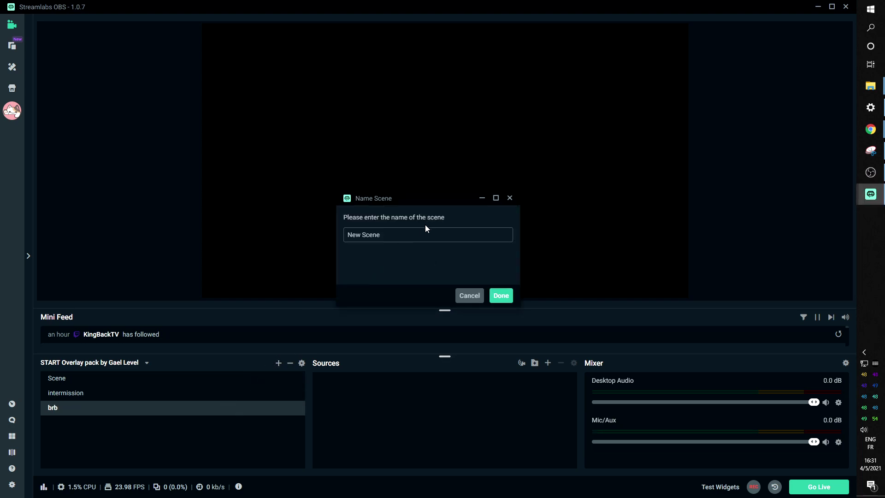
{"action": "type", "text": "gamer"}
{"action": "key", "text": "BackSpace"}
{"action": "key", "text": "Return"}
{"action": "left_click", "coordinate": [278, 368]}
{"action": "type", "text": "ending"}
{"action": "key", "text": "Return"}
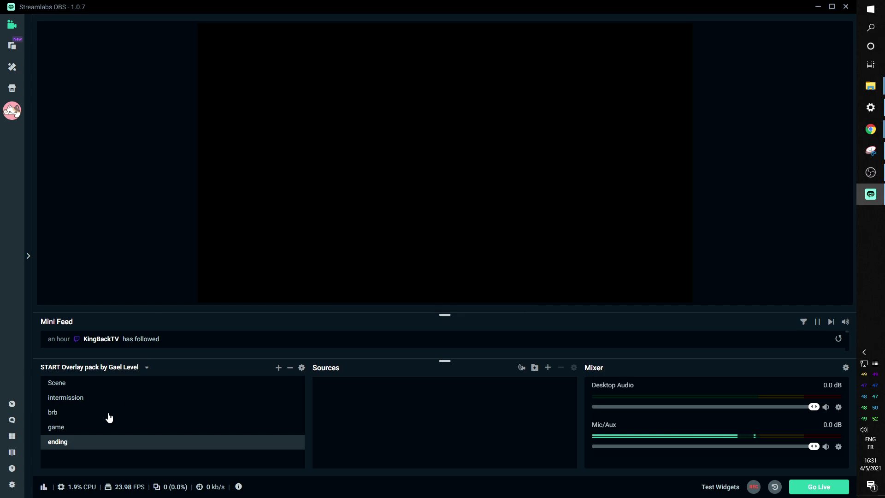
Step: Add a Media Source named "overlay" to the scene called Scene
{"action": "left_click", "coordinate": [74, 385]}
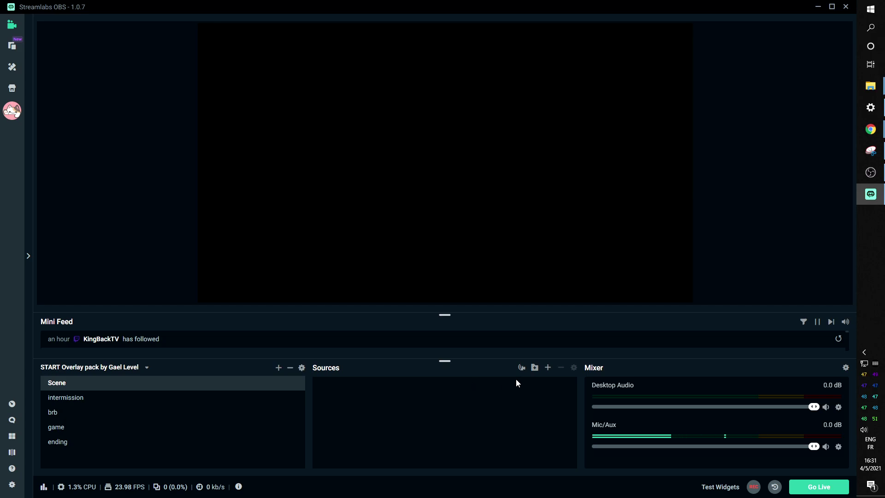
{"action": "left_click", "coordinate": [548, 368]}
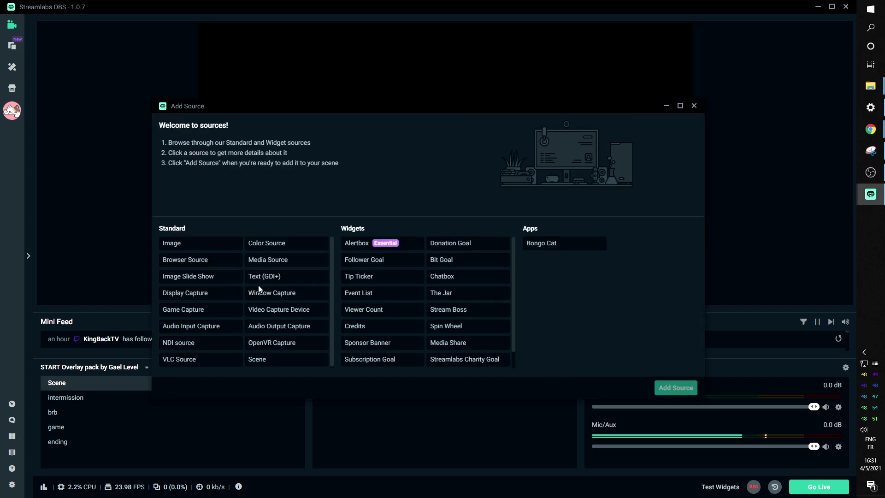
{"action": "left_click", "coordinate": [266, 261]}
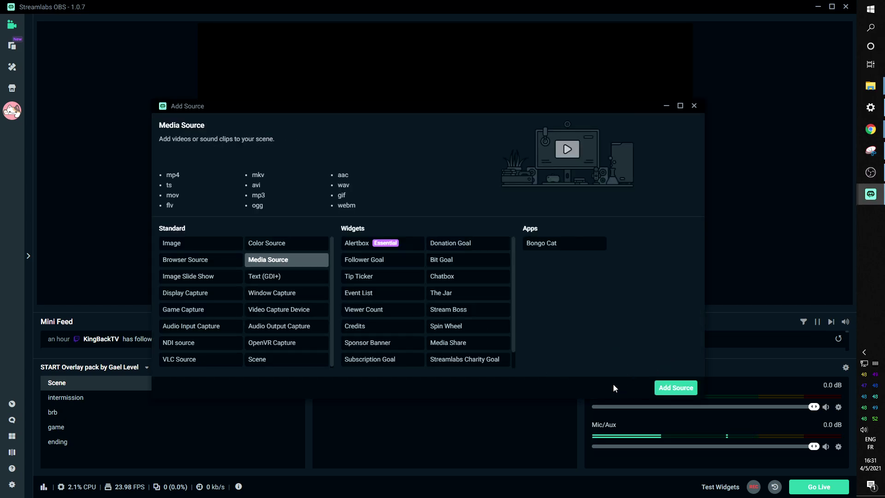
{"action": "left_click", "coordinate": [667, 390]}
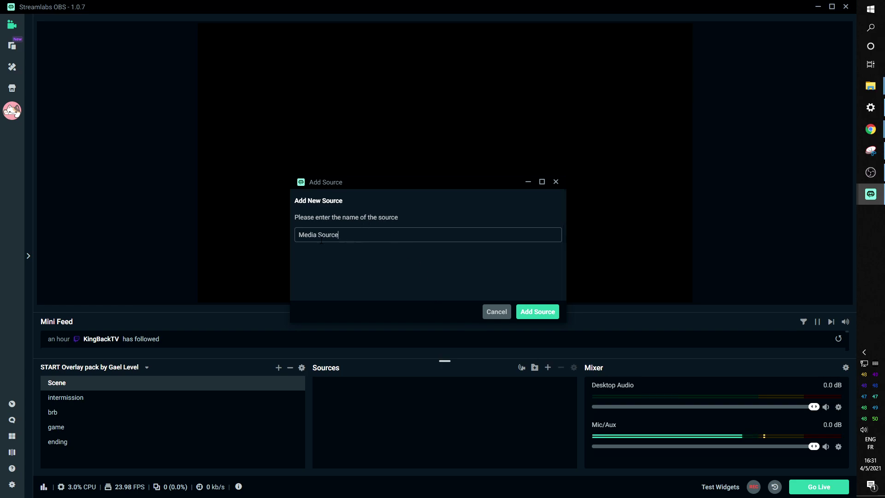
{"action": "type", "text": "overlay"}
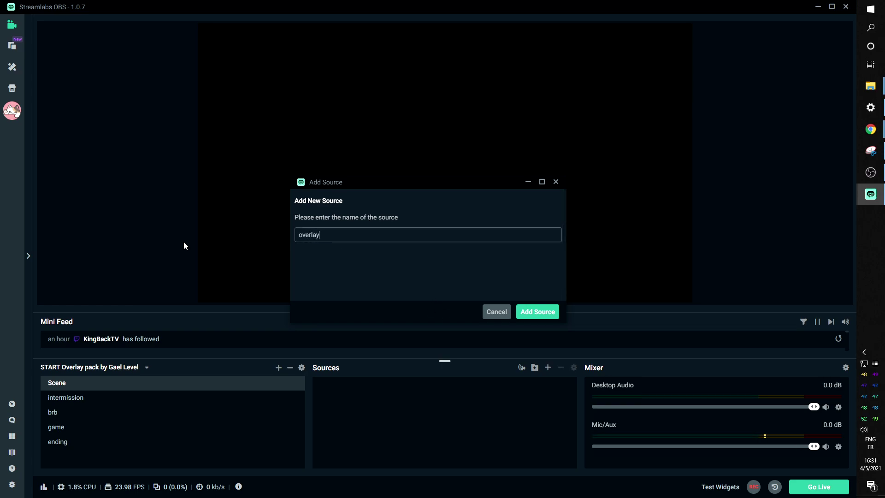
{"action": "left_click", "coordinate": [530, 312]}
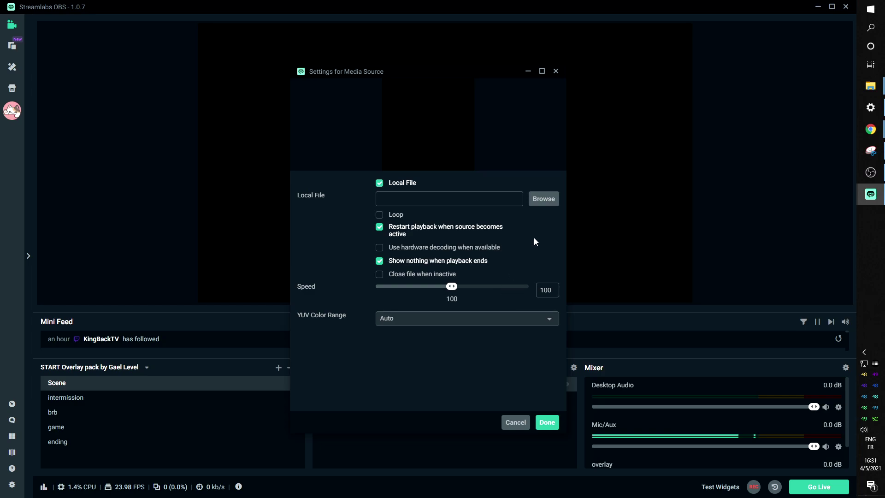
Step: Load Animated Background.mp4 from the Animated folder into the overlay media source and enable looping
{"action": "left_click", "coordinate": [548, 197]}
{"action": "left_click", "coordinate": [336, 252]}
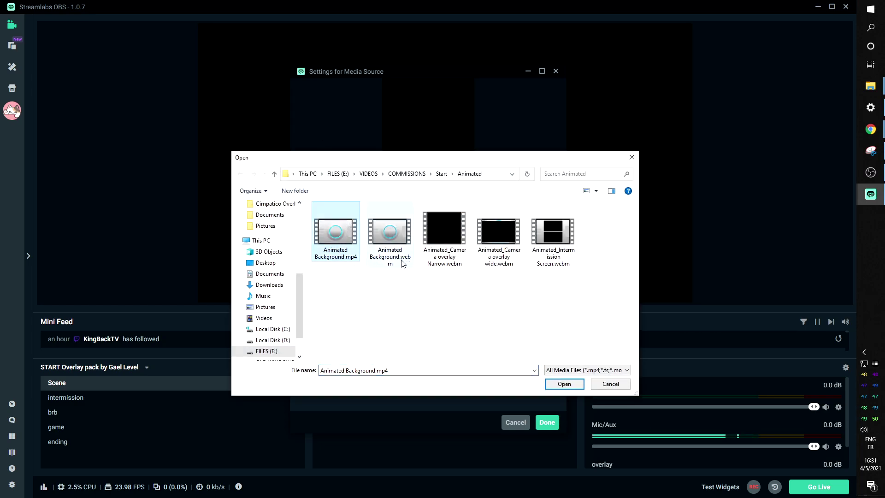
{"action": "left_click", "coordinate": [560, 384]}
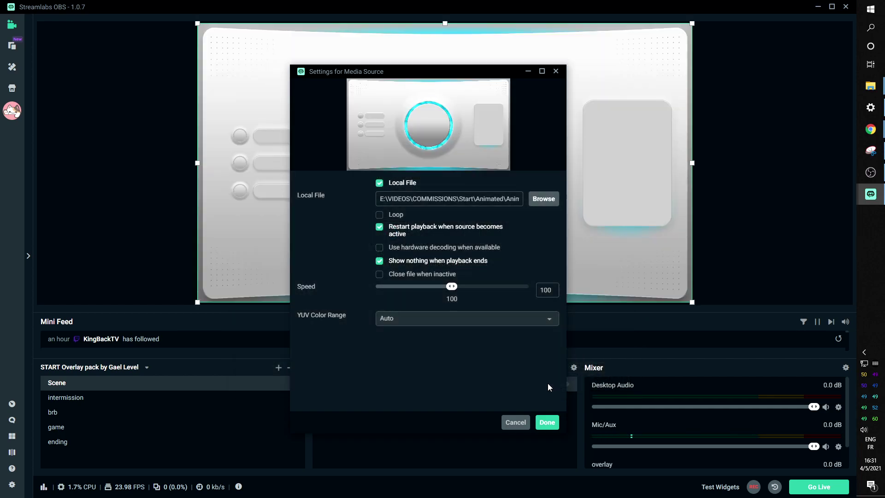
{"action": "left_click", "coordinate": [379, 215]}
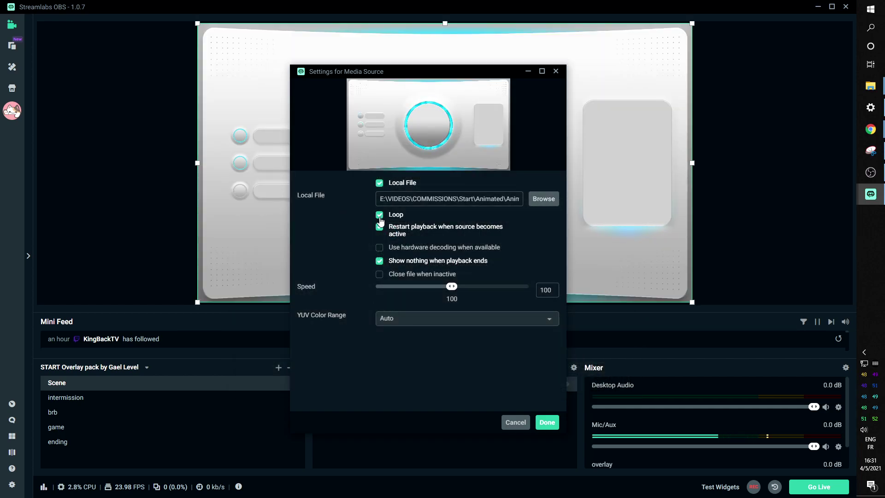
{"action": "left_click", "coordinate": [547, 422]}
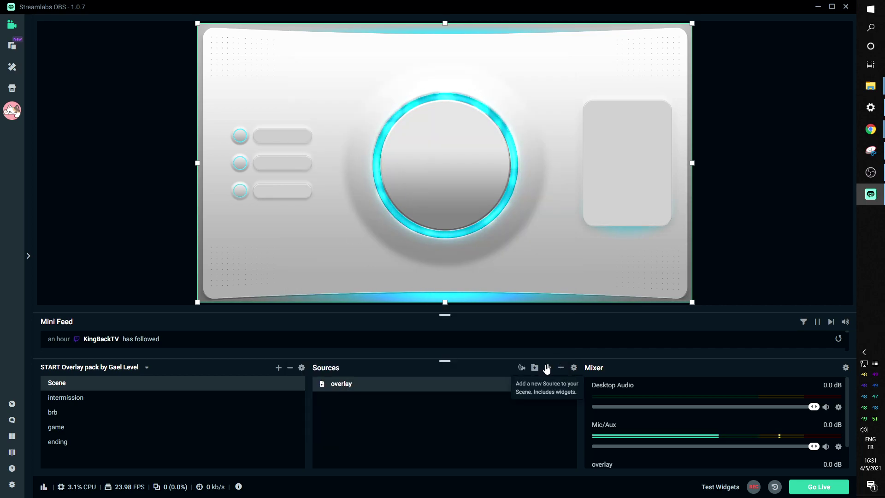
Step: Add a Chatbox widget source to the scene called Scene, keeping the name Chatbox
{"action": "left_click", "coordinate": [548, 368]}
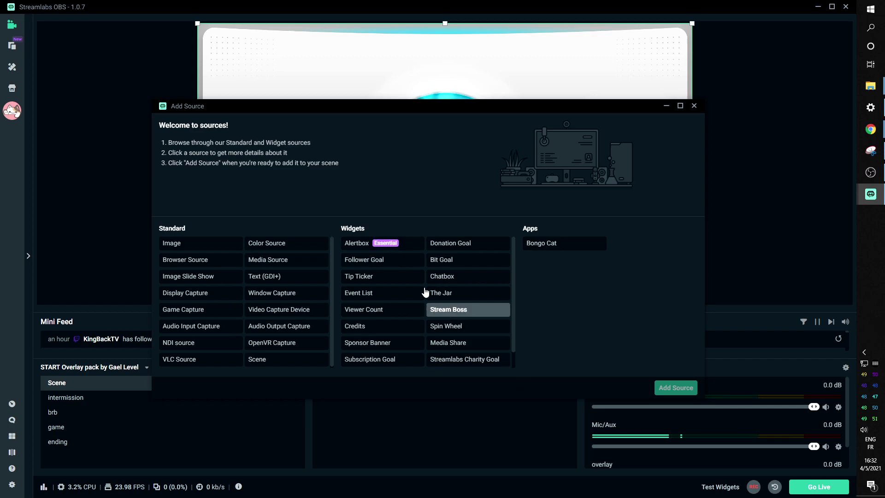
{"action": "scroll", "coordinate": [389, 257], "scroll_direction": "down", "scroll_amount": 1}
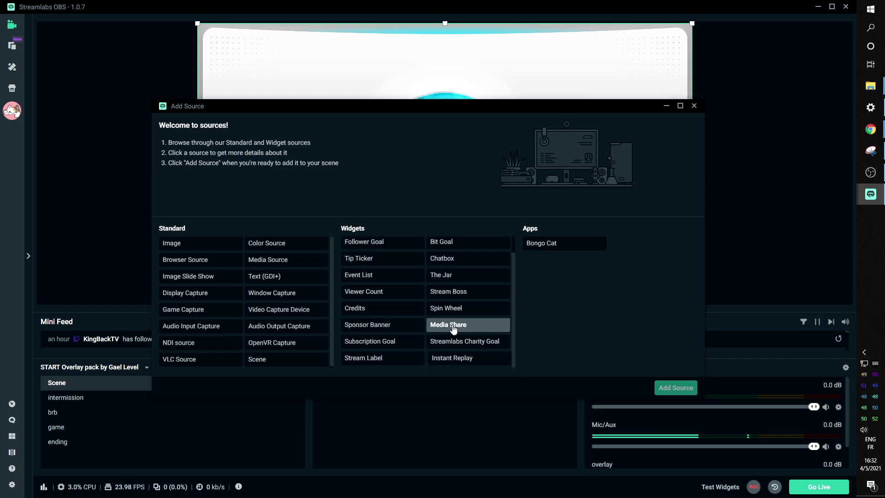
{"action": "left_click", "coordinate": [443, 259]}
{"action": "left_click", "coordinate": [663, 386]}
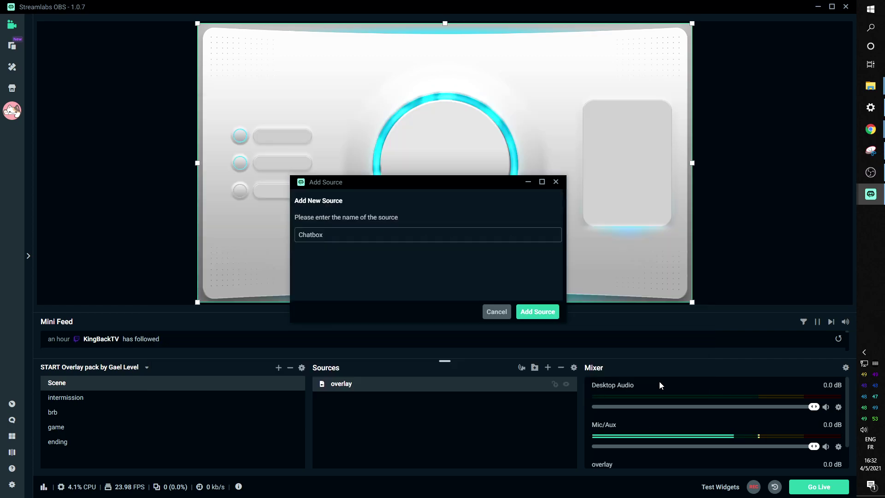
{"action": "left_click", "coordinate": [536, 313]}
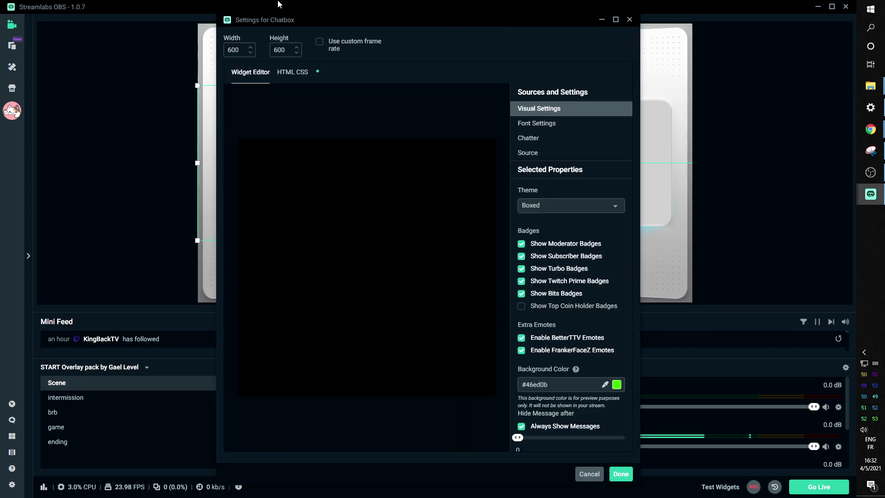
Step: Set the Chatbox width to 300, then position and shorten it to fit inside the overlay's grey rounded panel
{"action": "left_click_drag", "start_coordinate": [273, 20], "coordinate": [530, 249]}
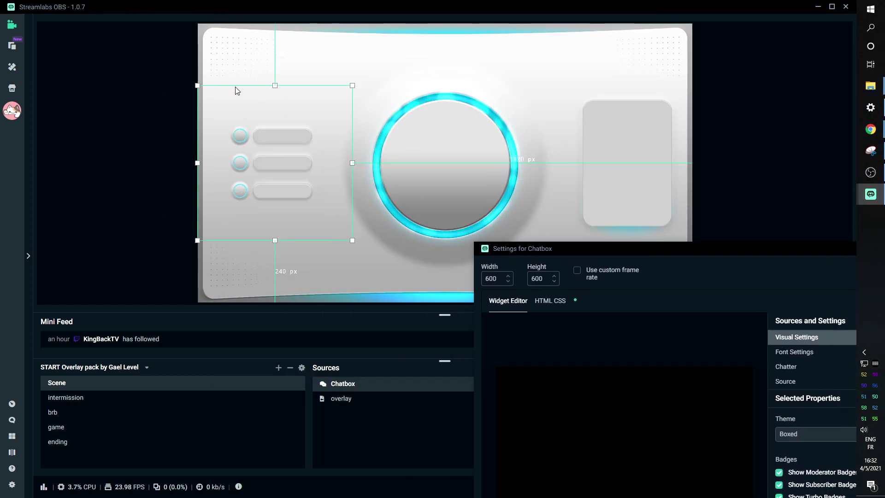
{"action": "left_click_drag", "start_coordinate": [257, 157], "coordinate": [626, 144]}
{"action": "key", "text": "alt+Tab"}
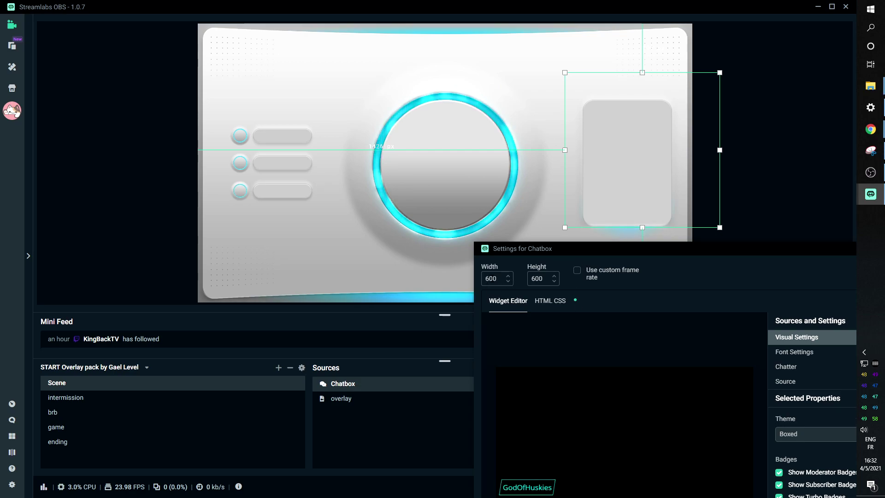
{"action": "type", "text": "3"}
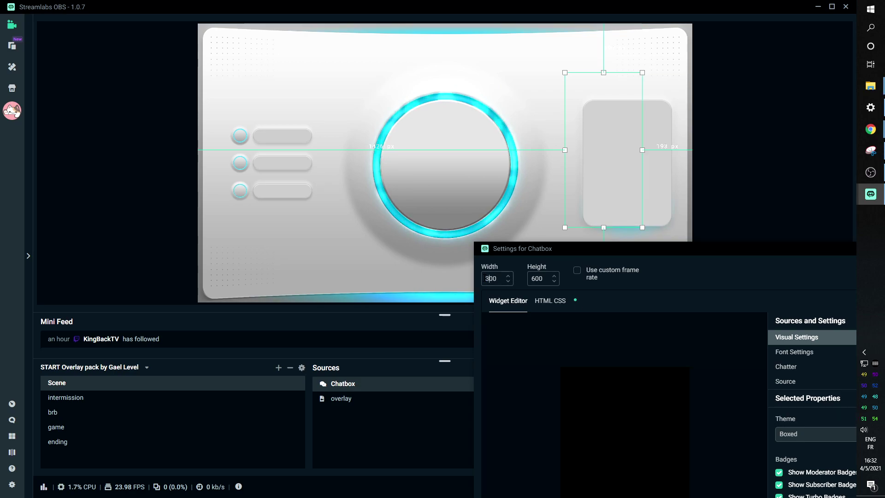
{"action": "left_click_drag", "start_coordinate": [604, 175], "coordinate": [629, 175]}
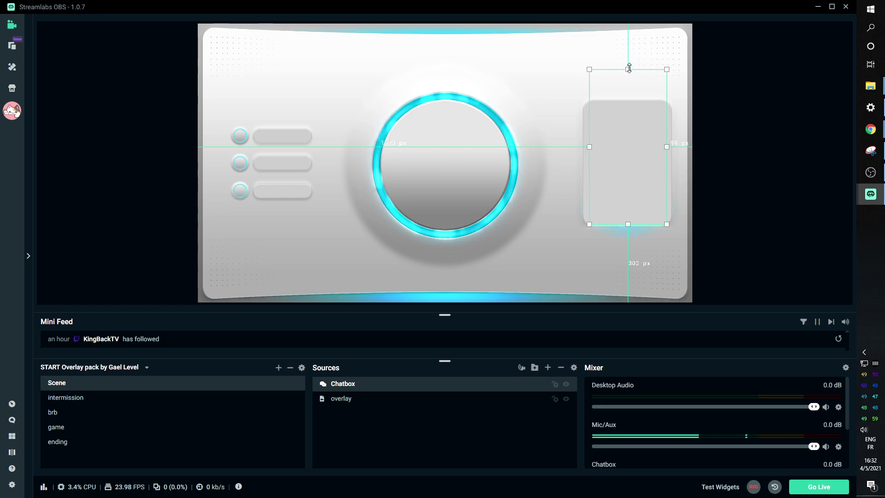
{"action": "left_click_drag", "start_coordinate": [629, 69], "coordinate": [628, 105]}
Step: Open the stream chat and send several test messages such as "zrth", "zrtyh", "zertyh", "zey" and "ery" to fill the Chatbox
{"action": "left_click", "coordinate": [29, 257]}
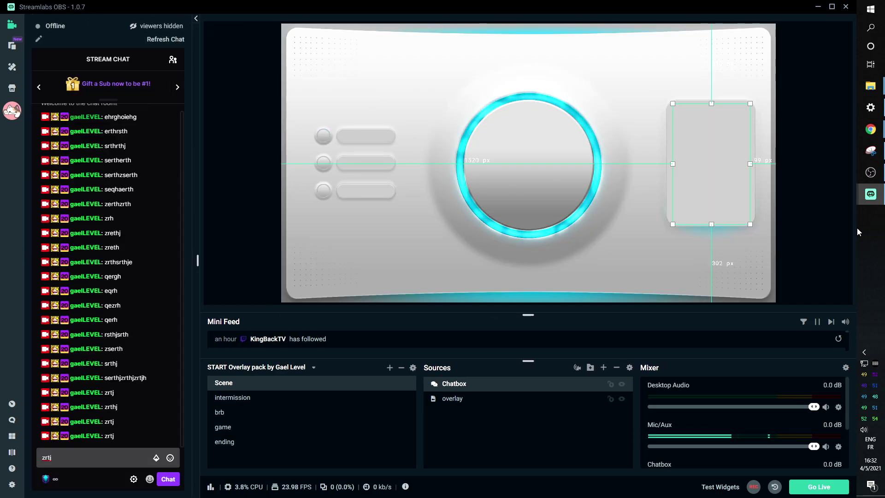
{"action": "left_click", "coordinate": [83, 458]}
{"action": "type", "text": "zreth"}
{"action": "key", "text": "Return"}
{"action": "type", "text": "zrth"}
{"action": "key", "text": "Return"}
{"action": "type", "text": "zrtyh"}
{"action": "key", "text": "Return"}
{"action": "type", "text": "zertyh"}
{"action": "key", "text": "Return"}
{"action": "type", "text": "zey"}
{"action": "key", "text": "Return"}
{"action": "type", "text": "ery"}
{"action": "key", "text": "Return"}
{"action": "type", "text": "zertyzery"}
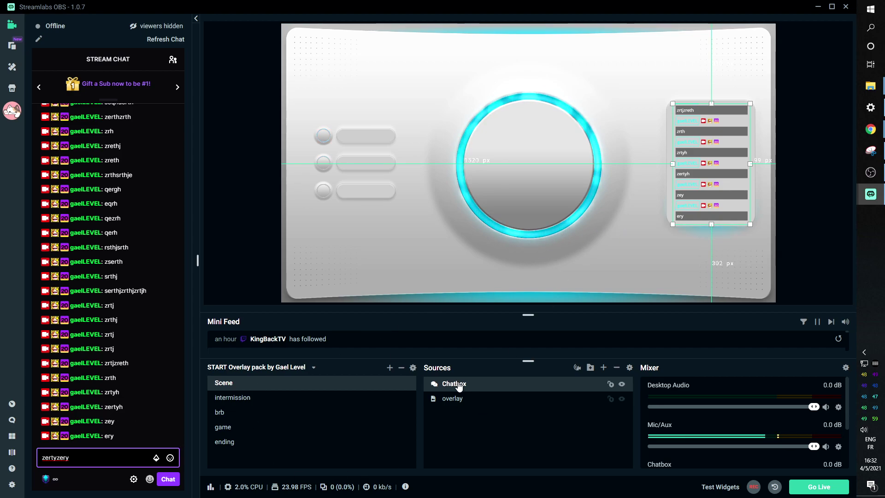
Step: Turn off "Shutdown source when not visible" in the Chatbox source settings
{"action": "double_click", "coordinate": [456, 385]}
{"action": "left_click_drag", "start_coordinate": [659, 251], "coordinate": [378, 59]}
{"action": "left_click", "coordinate": [510, 192]}
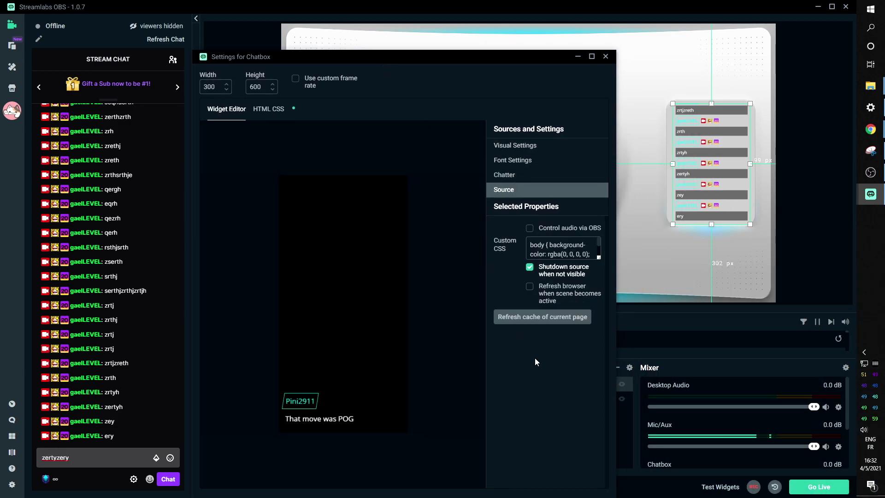
{"action": "left_click", "coordinate": [530, 268]}
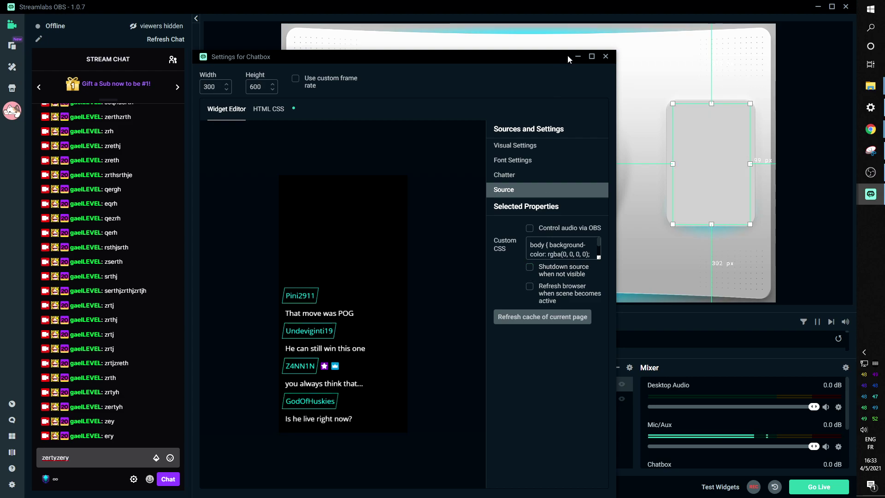
{"action": "left_click", "coordinate": [601, 54]}
Step: Send more test chat messages, then switch to the intermission scene and back to Scene to check the Chatbox
{"action": "type", "text": "er(tyh"}
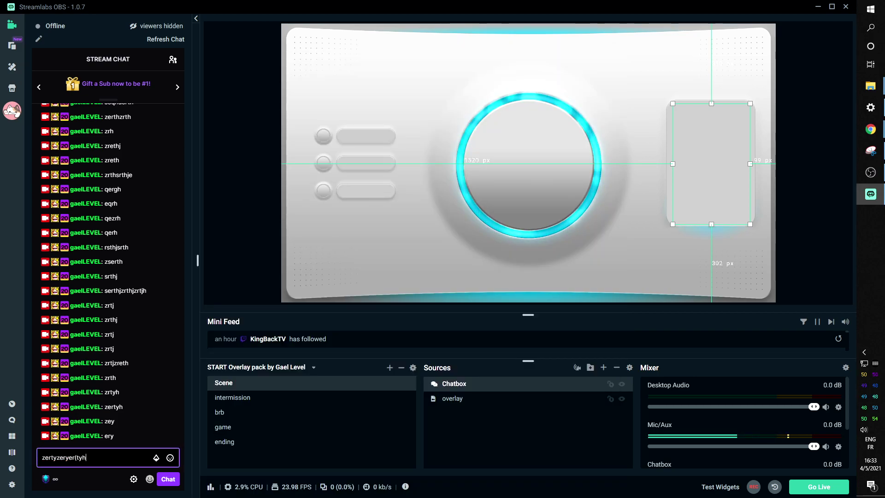
{"action": "key", "text": "Return"}
{"action": "type", "text": "serg ze'y sert er zerh "}
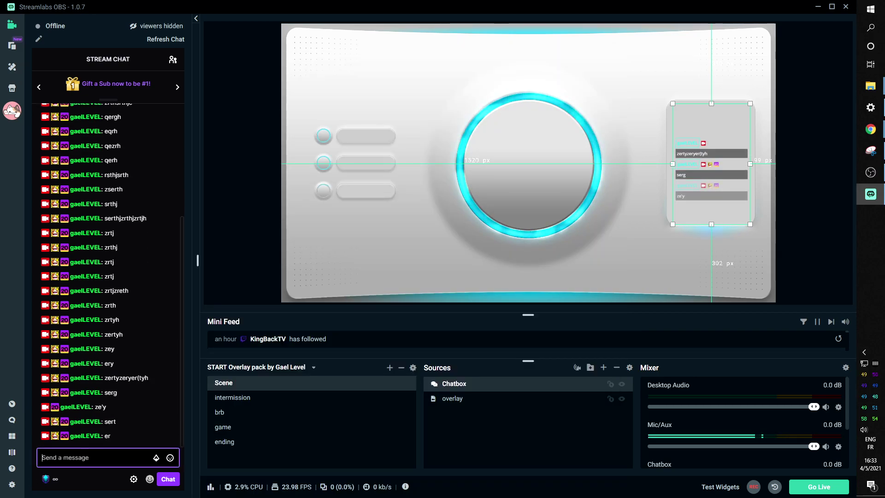
{"action": "type", "text": "drh"}
{"action": "left_click", "coordinate": [269, 399]}
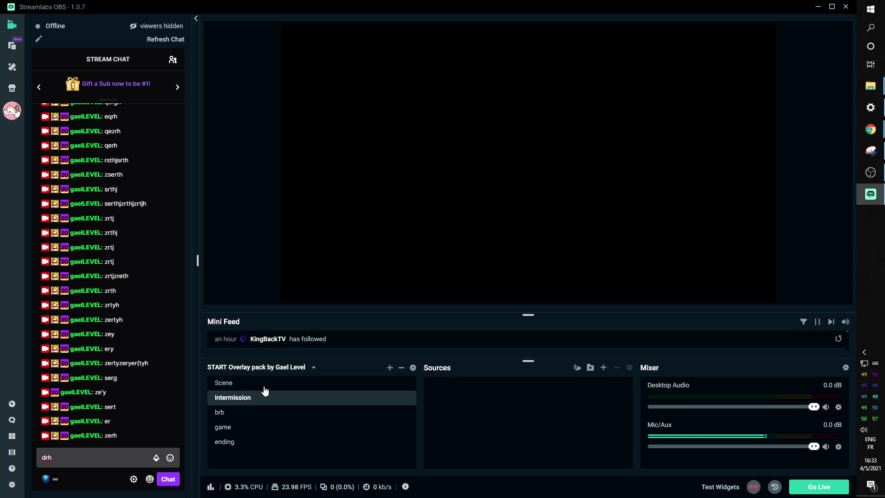
{"action": "left_click", "coordinate": [264, 387]}
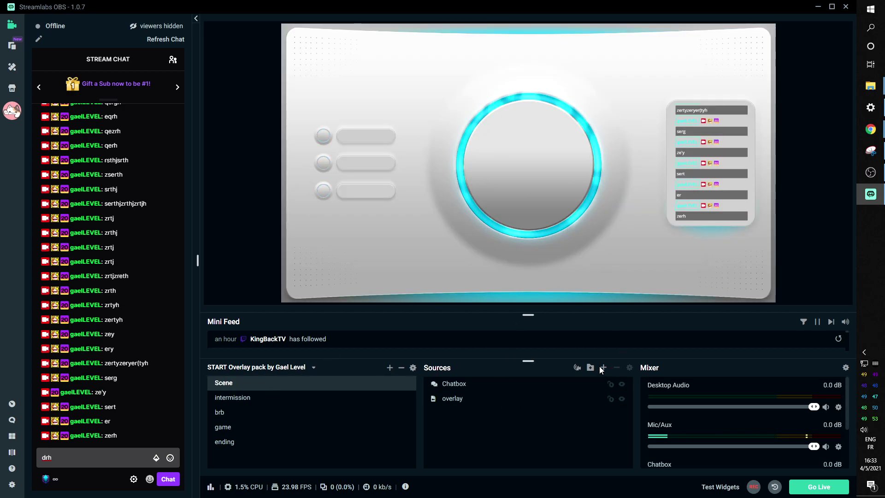
Step: Add a Text (GDI+) source to the scene called Scene under its default name
{"action": "left_click", "coordinate": [602, 368]}
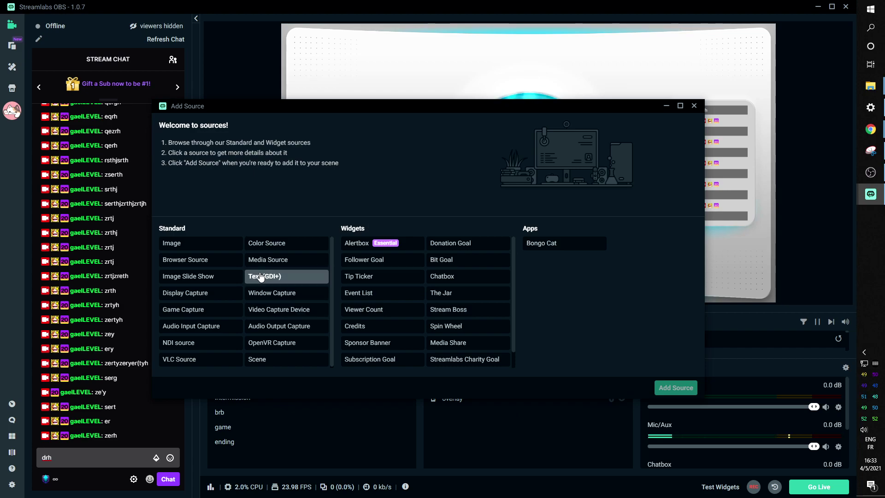
{"action": "left_click", "coordinate": [261, 277]}
{"action": "left_click", "coordinate": [662, 392]}
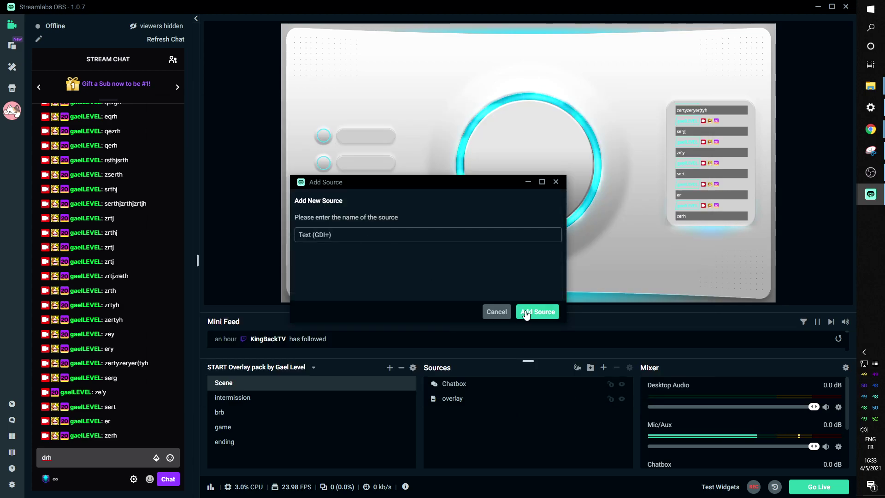
{"action": "left_click", "coordinate": [535, 310]}
Step: Set the text source to read "S T A R T I N G" with a font size of 144
{"action": "left_click", "coordinate": [418, 287]}
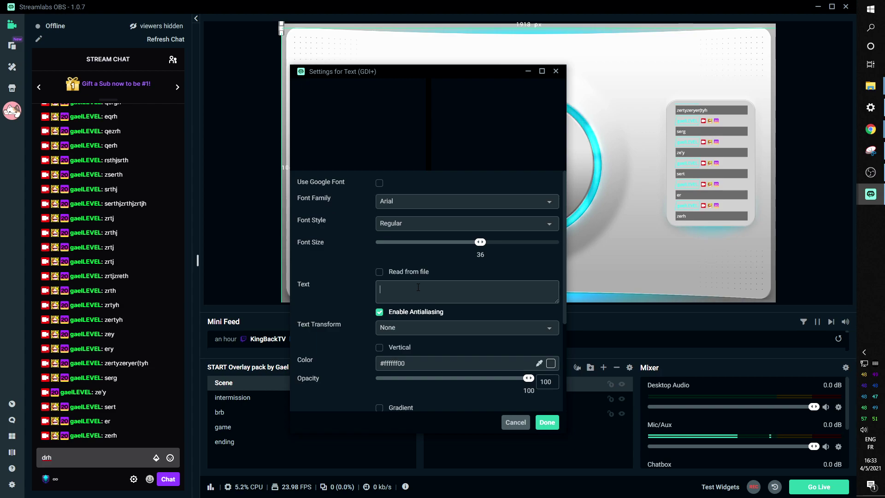
{"action": "type", "text": "S T A"}
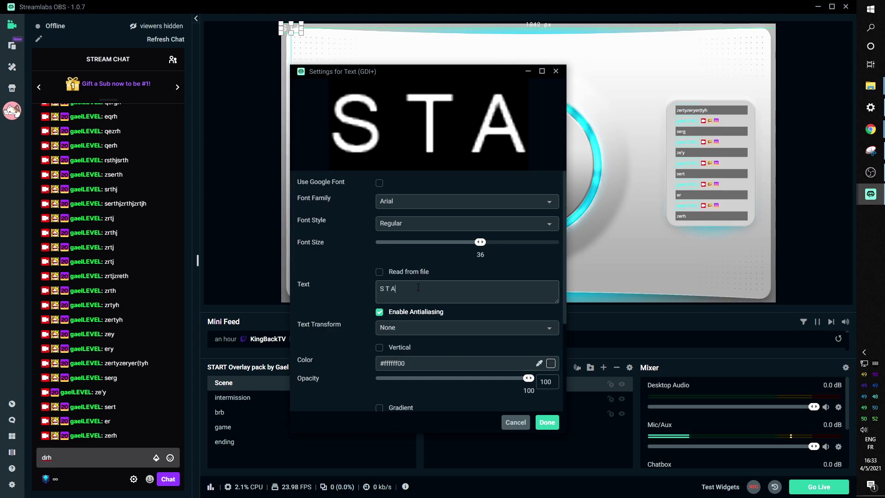
{"action": "type", "text": " R T I N"}
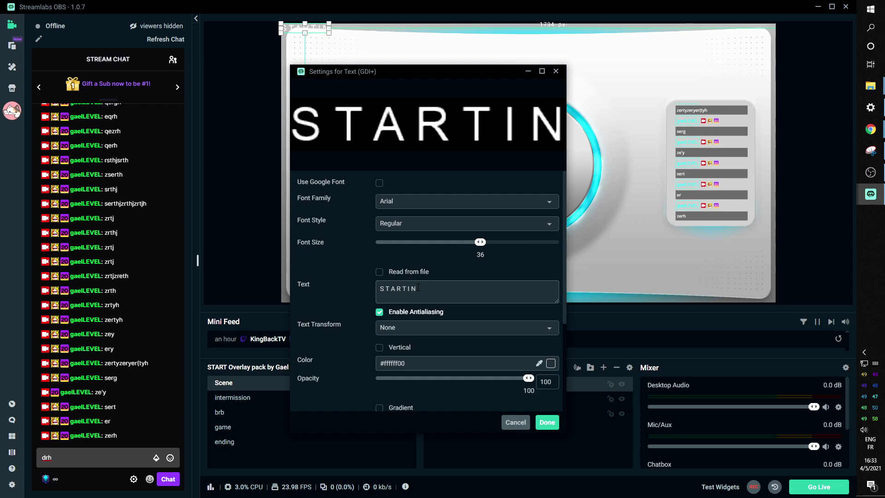
{"action": "type", "text": " G"}
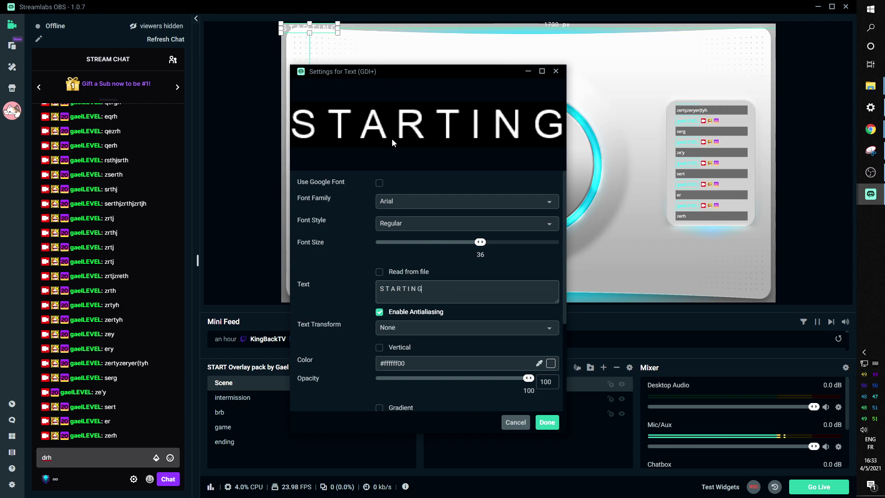
{"action": "left_click_drag", "start_coordinate": [487, 249], "coordinate": [546, 243]}
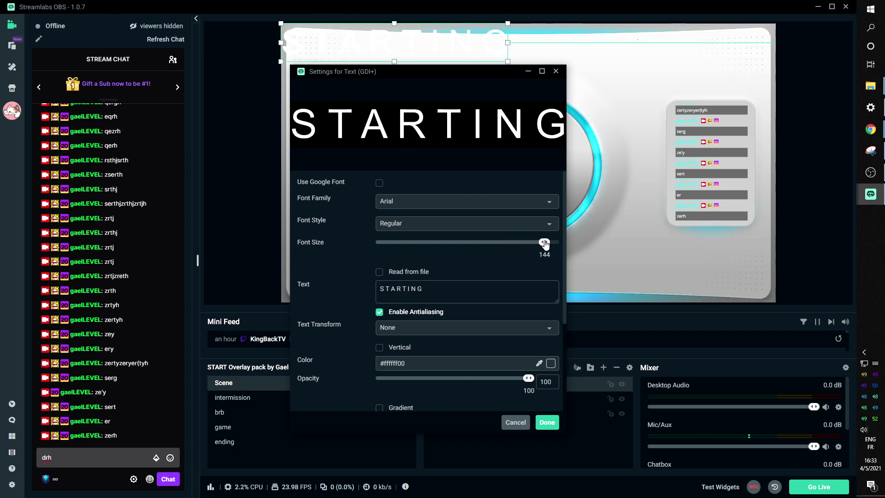
{"action": "left_click", "coordinate": [556, 421]}
Step: Shrink the STARTING text to fit within the overlay's central circle and center it on the screen
{"action": "left_click_drag", "start_coordinate": [386, 52], "coordinate": [517, 161]}
{"action": "left_click_drag", "start_coordinate": [412, 133], "coordinate": [509, 168]}
{"action": "right_click", "coordinate": [509, 168]}
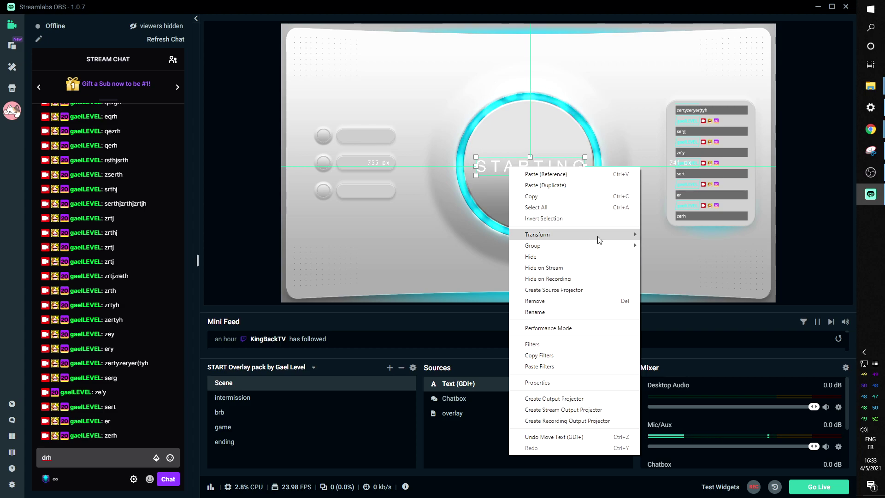
{"action": "mouse_move", "coordinate": [598, 240]}
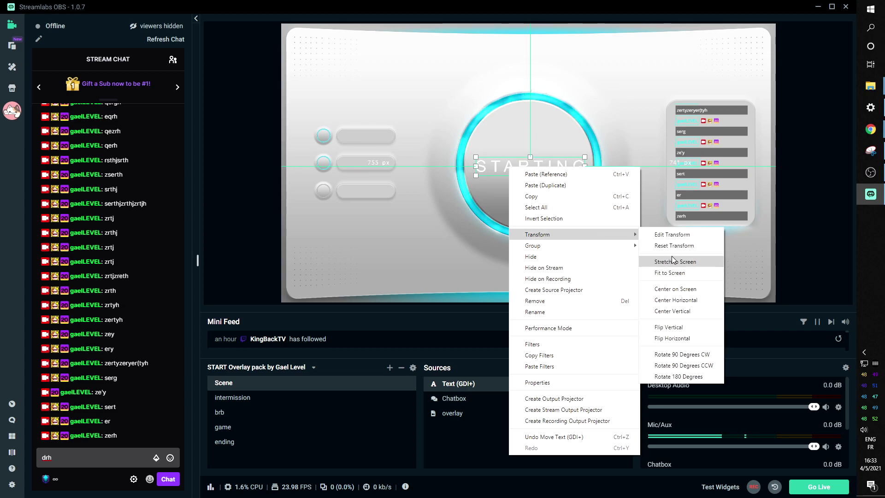
{"action": "left_click", "coordinate": [679, 289]}
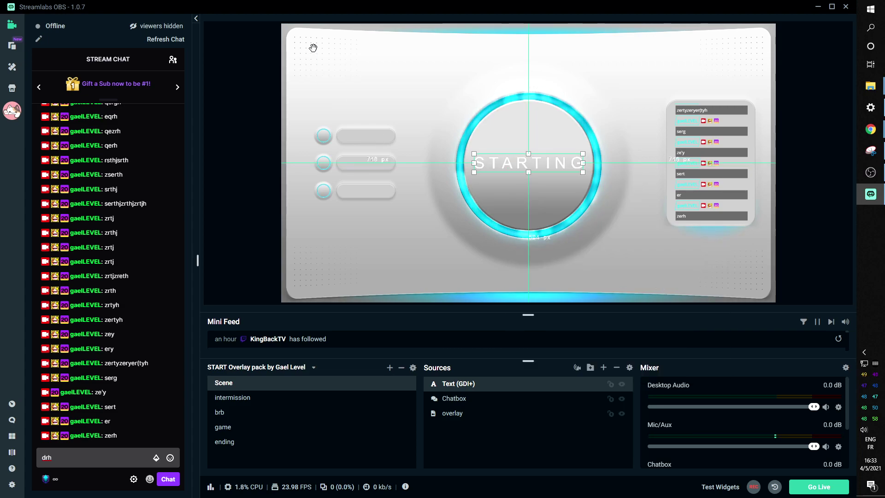
Step: Nudge the STARTING text slightly lower inside the circle and deselect it
{"action": "left_click", "coordinate": [306, 257]}
{"action": "left_click_drag", "start_coordinate": [485, 162], "coordinate": [509, 169]}
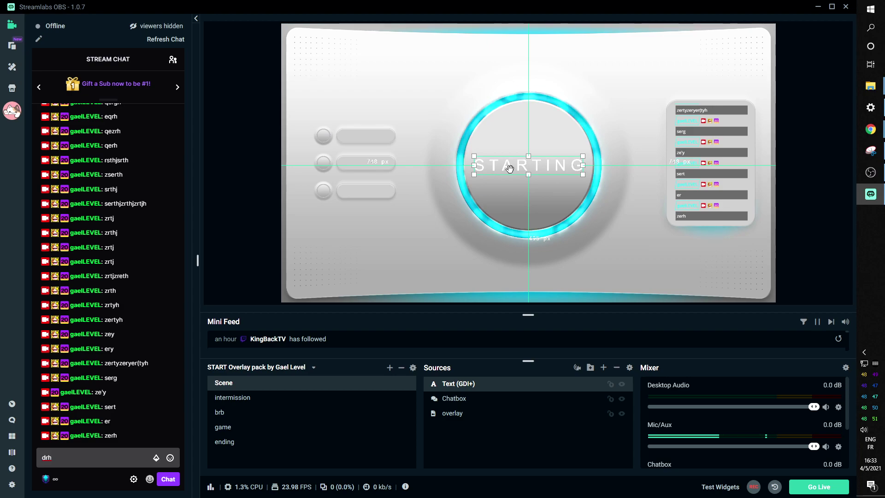
{"action": "left_click", "coordinate": [230, 174]}
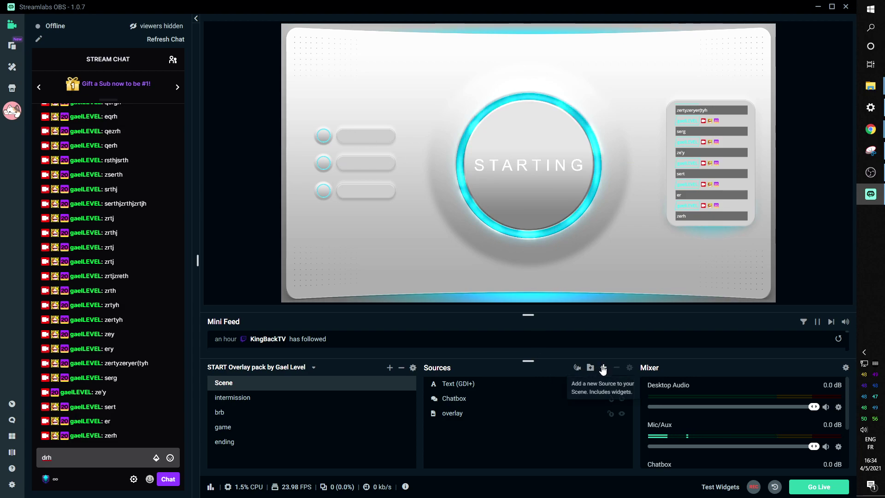
{"action": "left_click", "coordinate": [600, 366]}
{"action": "scroll", "coordinate": [400, 321], "scroll_direction": "down", "scroll_amount": 1}
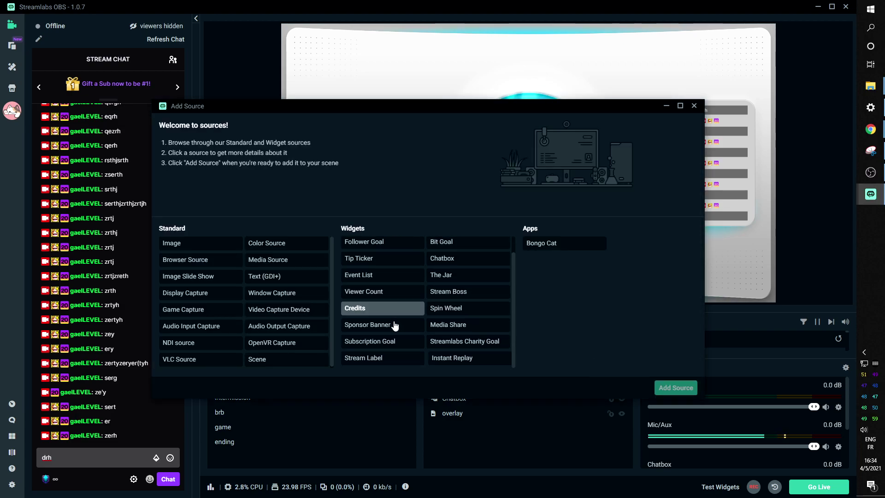
{"action": "scroll", "coordinate": [400, 302], "scroll_direction": "up", "scroll_amount": 1}
{"action": "scroll", "coordinate": [401, 302], "scroll_direction": "down", "scroll_amount": 1}
{"action": "left_click", "coordinate": [382, 358]}
{"action": "left_click", "coordinate": [670, 386]}
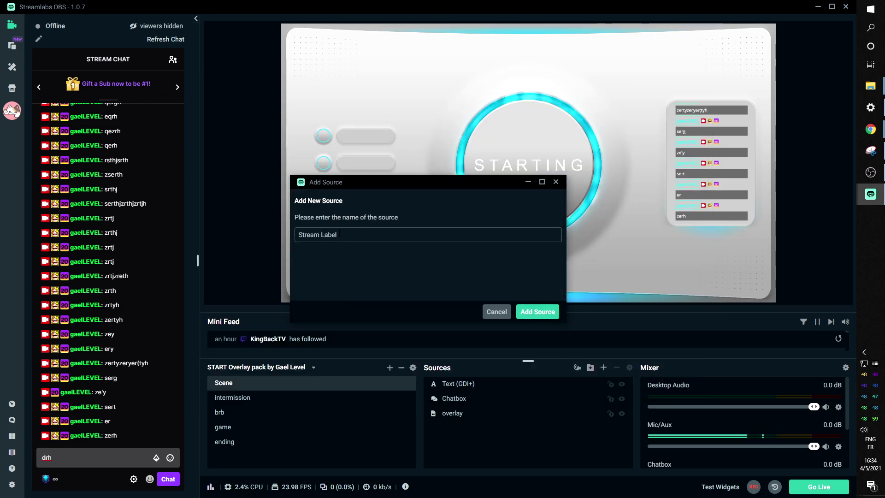
{"action": "left_click_drag", "start_coordinate": [335, 185], "coordinate": [295, 267]}
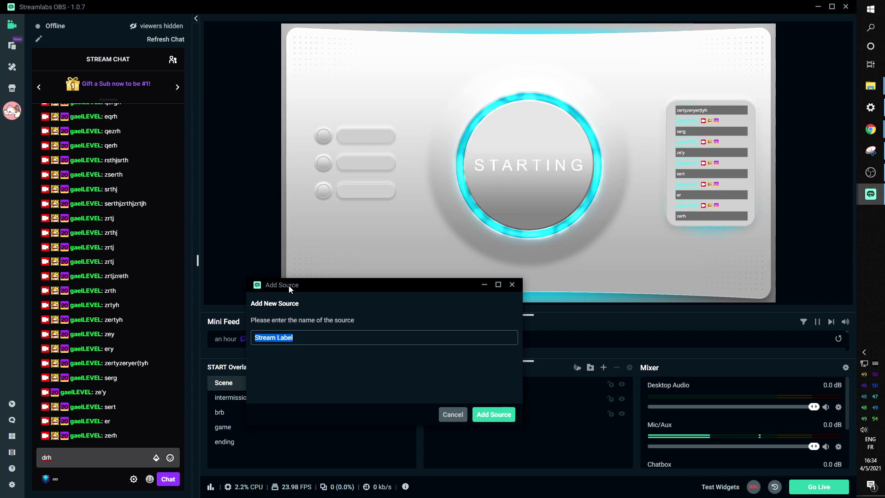
{"action": "left_click_drag", "start_coordinate": [289, 285], "coordinate": [273, 316]}
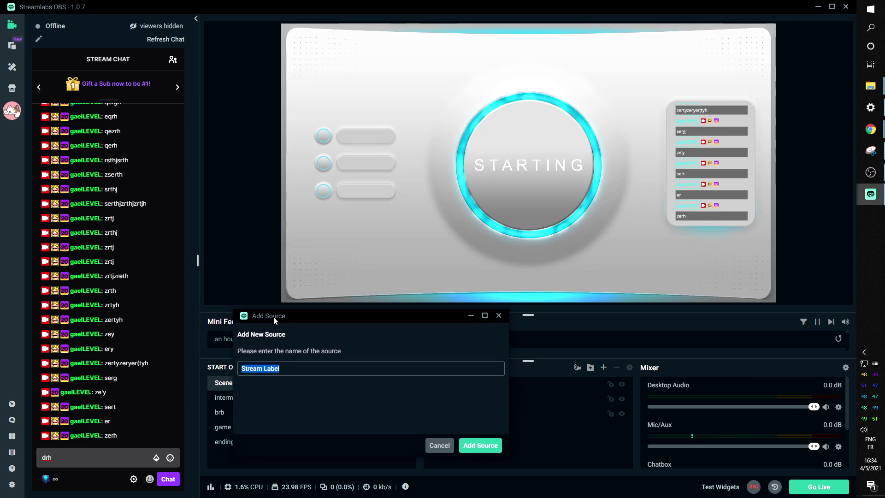
{"action": "left_click", "coordinate": [432, 446]}
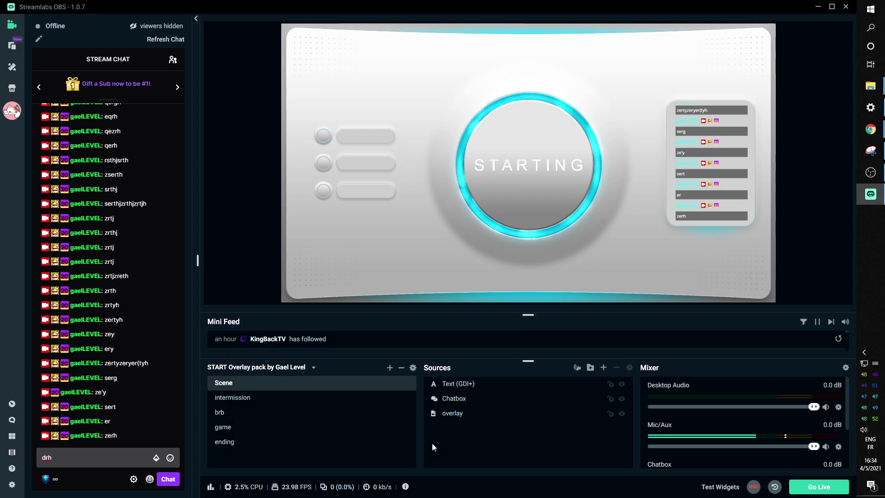
Step: Add an Image source named "icons" to the scene called Scene
{"action": "left_click", "coordinate": [603, 368]}
{"action": "left_click", "coordinate": [188, 245]}
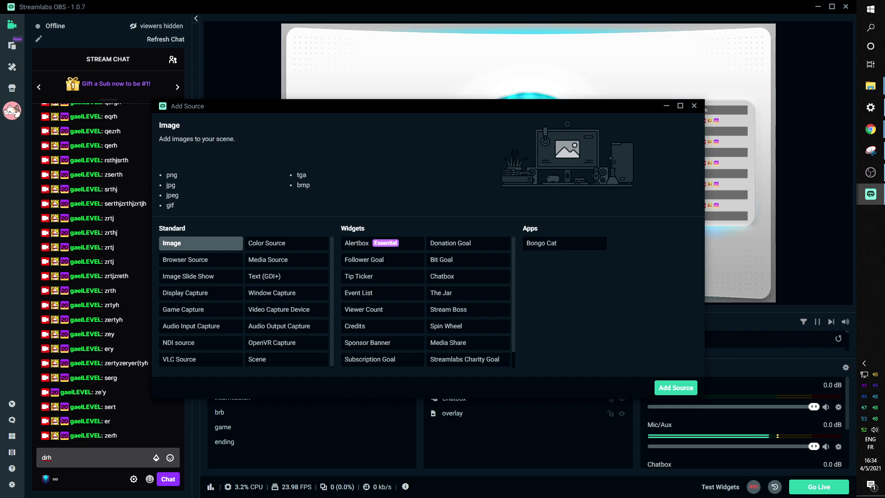
{"action": "left_click", "coordinate": [684, 390]}
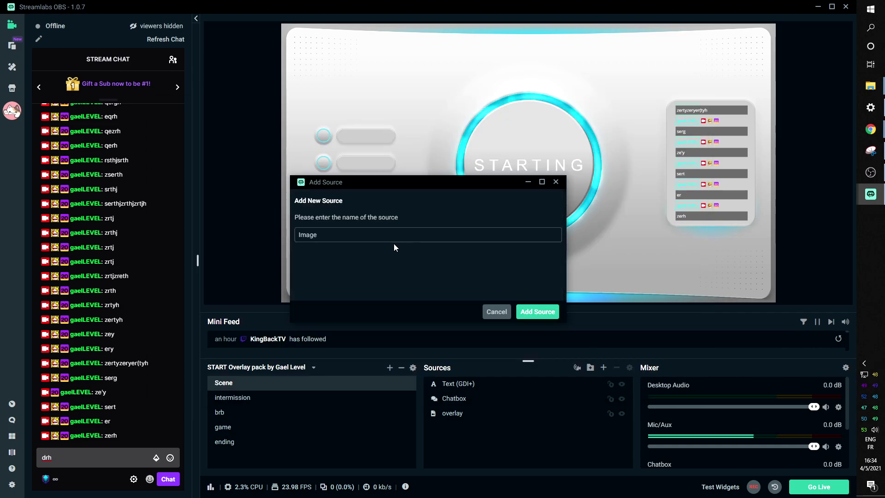
{"action": "type", "text": "icons"}
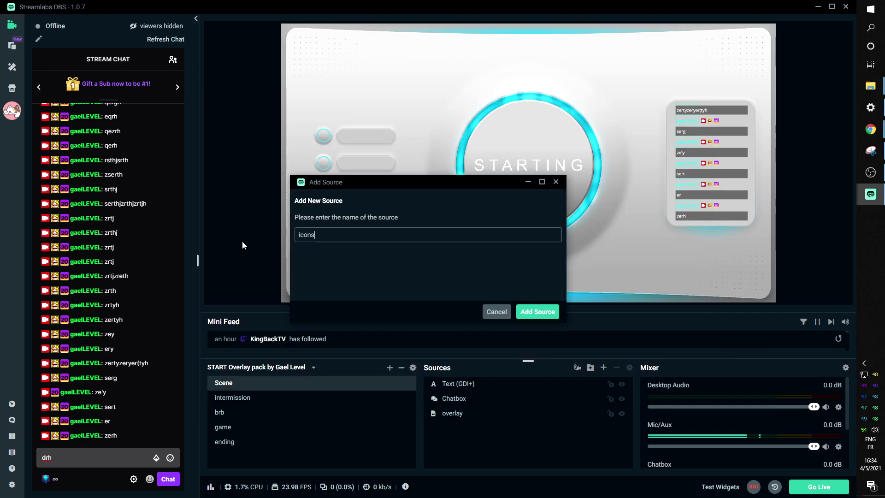
{"action": "left_click", "coordinate": [539, 312]}
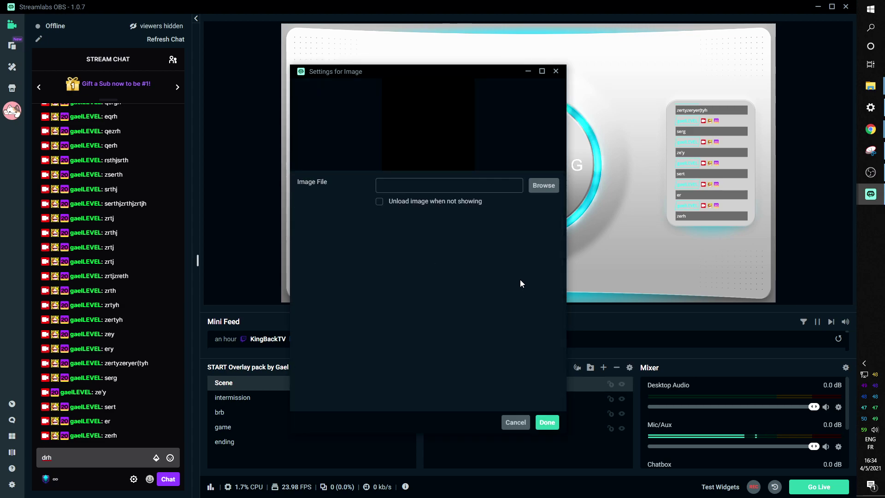
Step: Load Labels aff.png from the Start > PNG folder as the icons source's image file
{"action": "left_click", "coordinate": [553, 188]}
{"action": "left_click", "coordinate": [382, 296]}
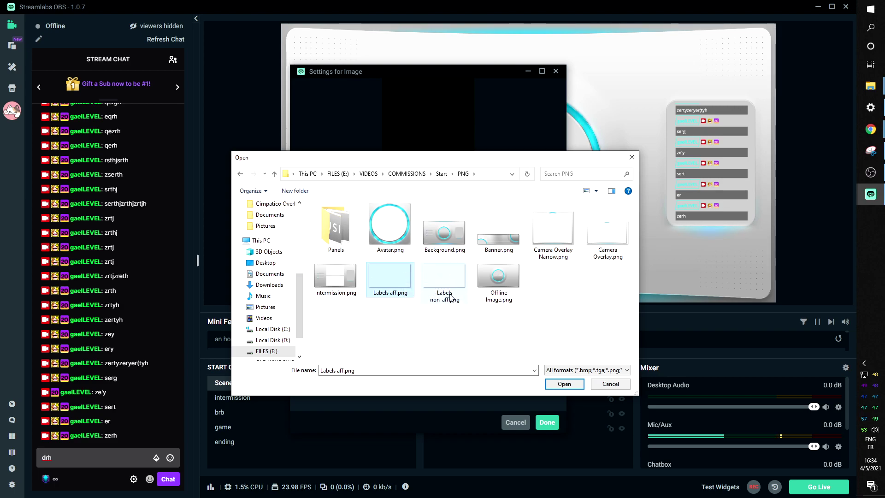
{"action": "double_click", "coordinate": [395, 267]}
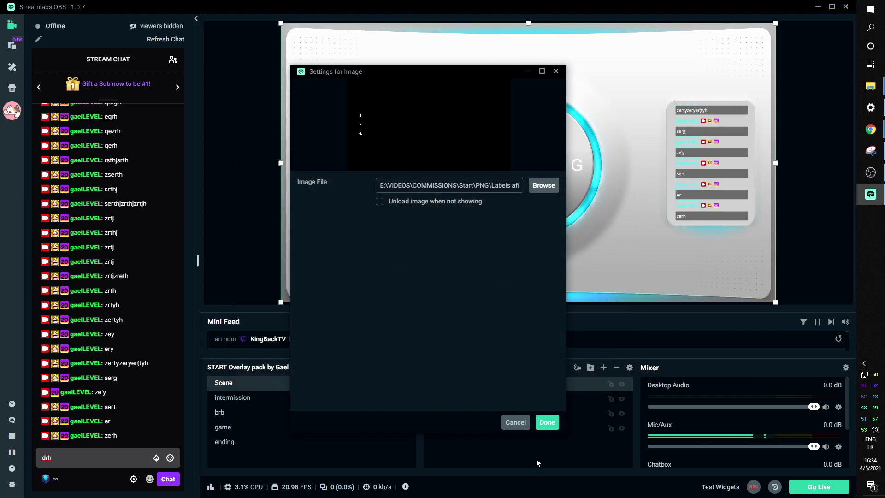
{"action": "left_click", "coordinate": [547, 423]}
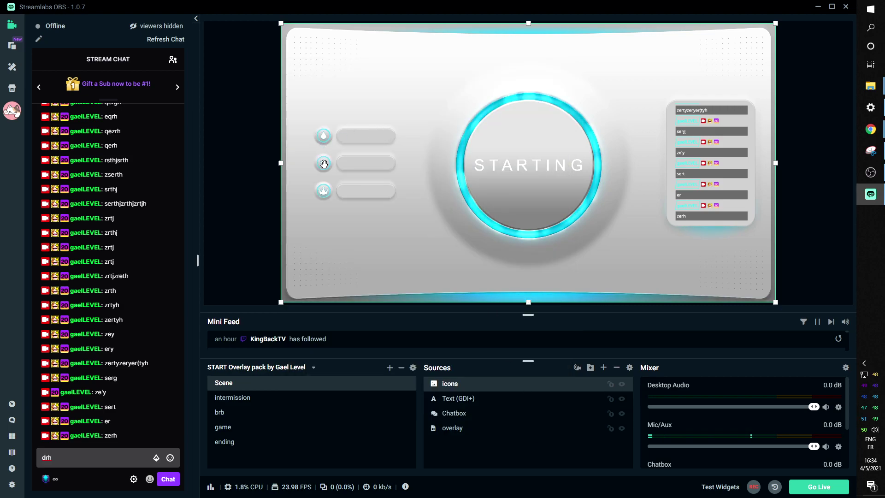
{"action": "left_click_drag", "start_coordinate": [319, 209], "coordinate": [337, 247]}
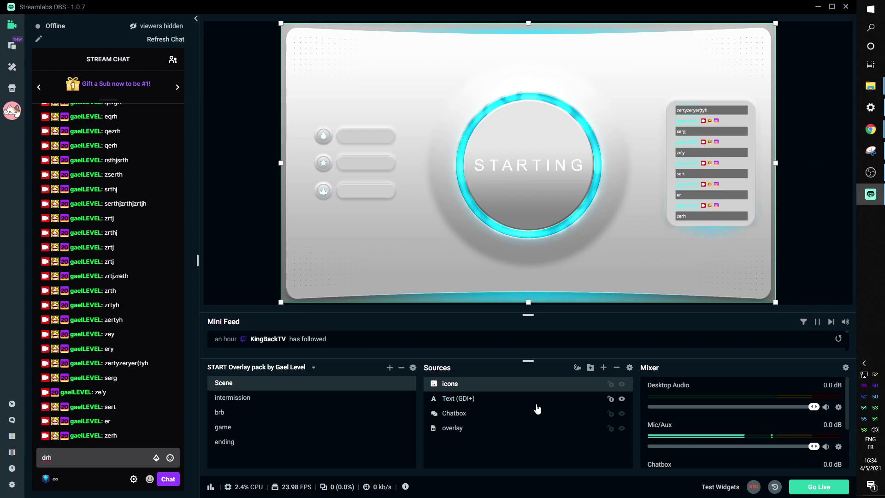
Step: Add a Stream Label source named "cheerer" to the scene
{"action": "left_click", "coordinate": [539, 398]}
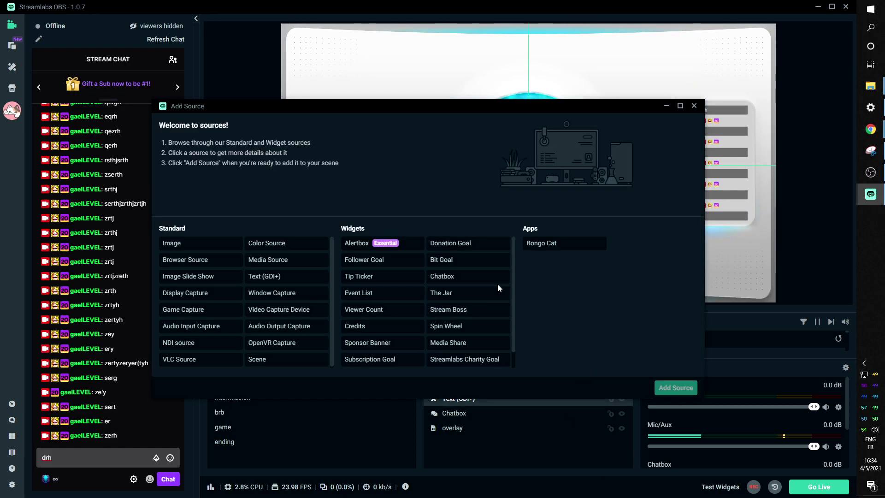
{"action": "left_click", "coordinate": [603, 368]}
{"action": "scroll", "coordinate": [368, 318], "scroll_direction": "down", "scroll_amount": 1}
{"action": "left_click", "coordinate": [366, 358]}
{"action": "left_click", "coordinate": [664, 387]}
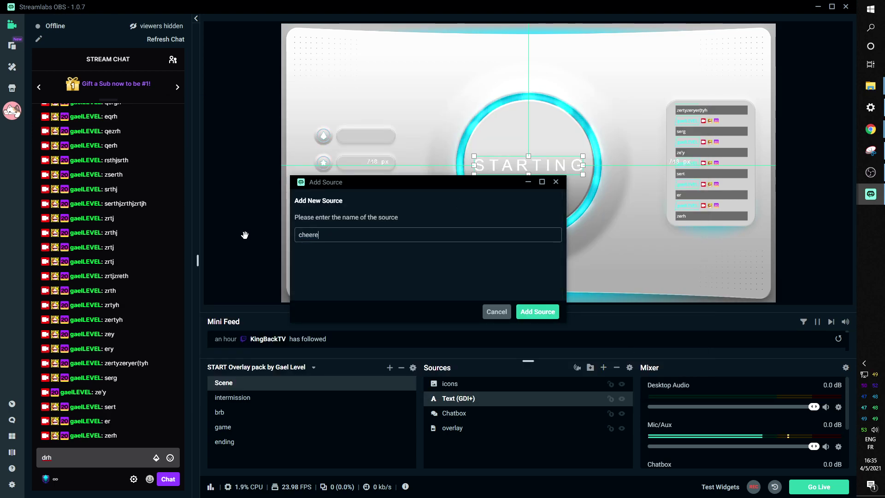
{"action": "left_click", "coordinate": [538, 312]}
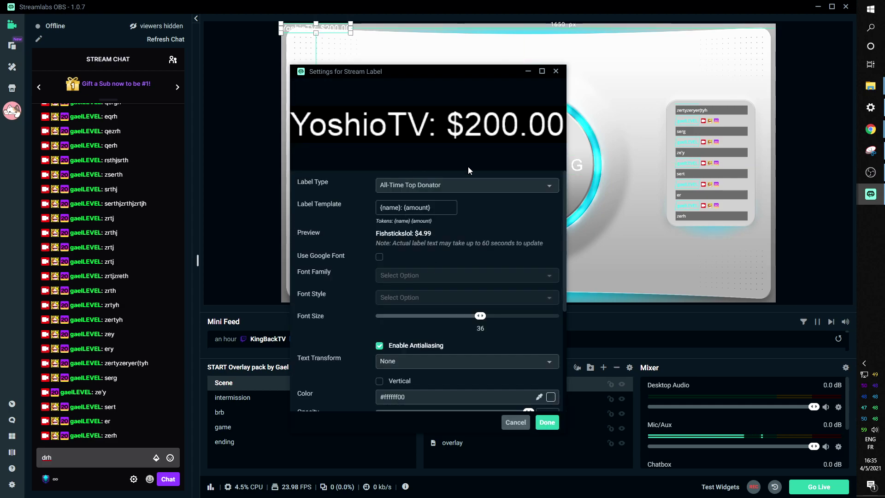
Step: Set the cheerer label's type to Most Recent Cheerer and place it on the uppermost label box beside the drop icon
{"action": "left_click", "coordinate": [426, 179]}
{"action": "type", "text": "recent r"}
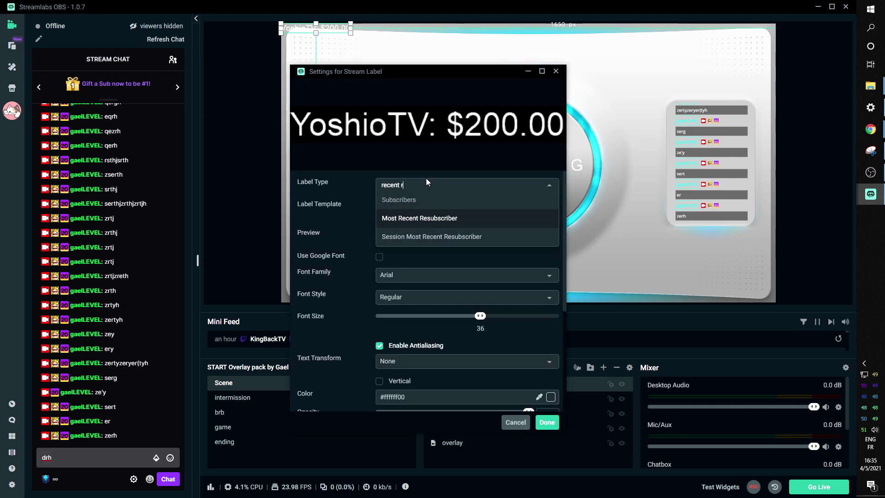
{"action": "key", "text": "BackSpace"}
{"action": "type", "text": "chee"}
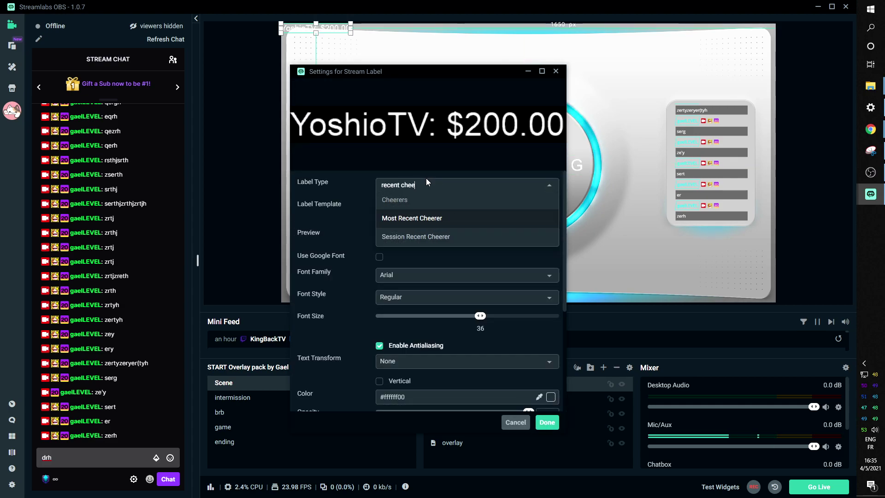
{"action": "left_click", "coordinate": [428, 221]}
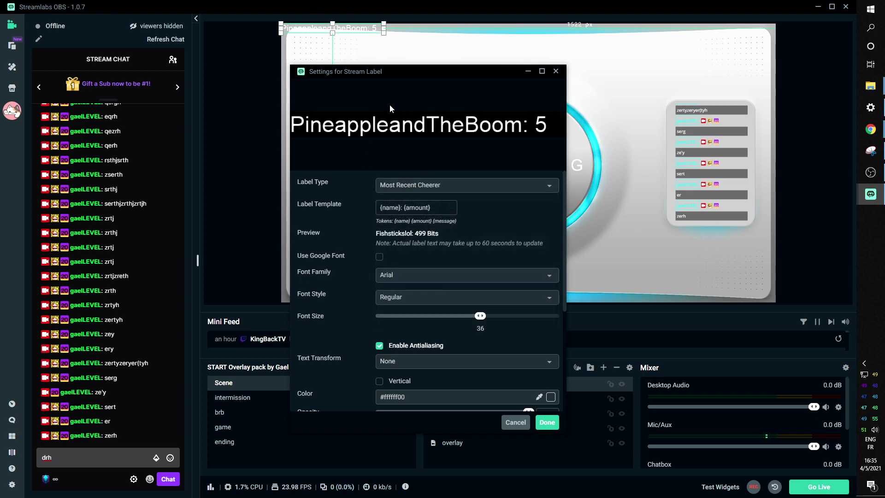
{"action": "left_click", "coordinate": [547, 422]}
{"action": "left_click_drag", "start_coordinate": [297, 30], "coordinate": [356, 139]}
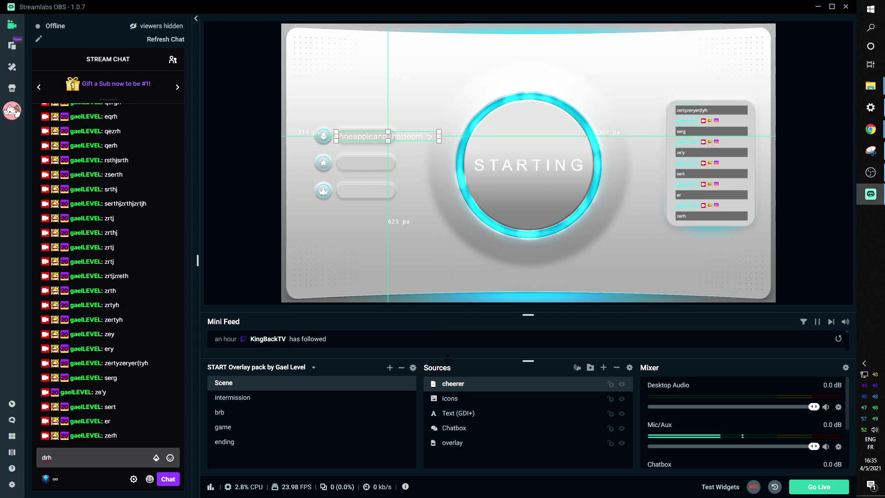
Step: Add a Scroll filter to the cheerer source
{"action": "right_click", "coordinate": [451, 379]}
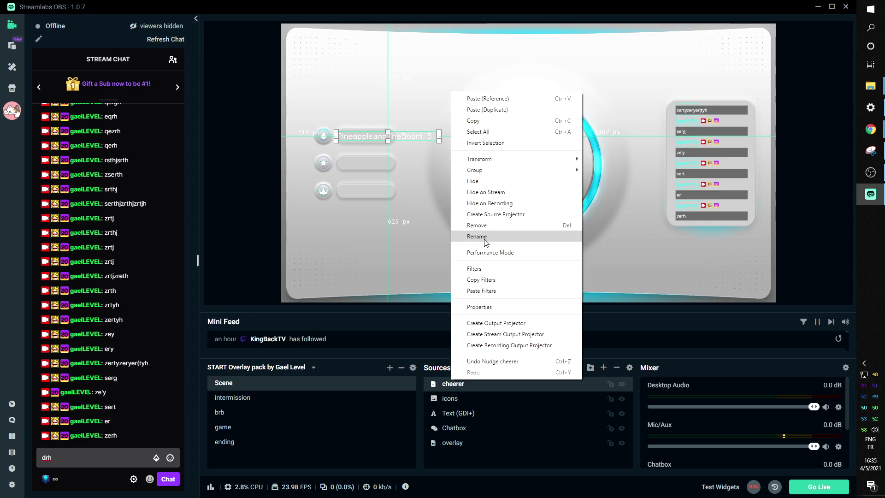
{"action": "left_click", "coordinate": [477, 268]}
{"action": "left_click", "coordinate": [255, 254]}
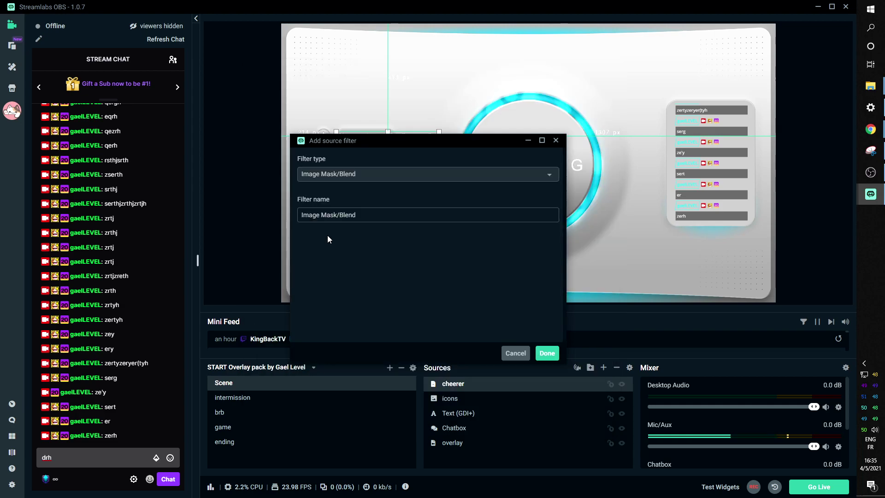
{"action": "left_click", "coordinate": [411, 180]}
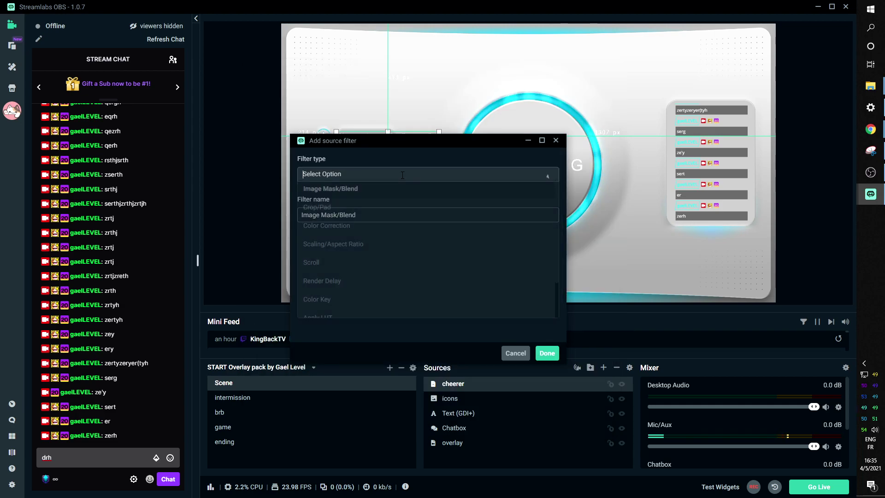
{"action": "left_click", "coordinate": [361, 261]}
{"action": "left_click", "coordinate": [546, 354]}
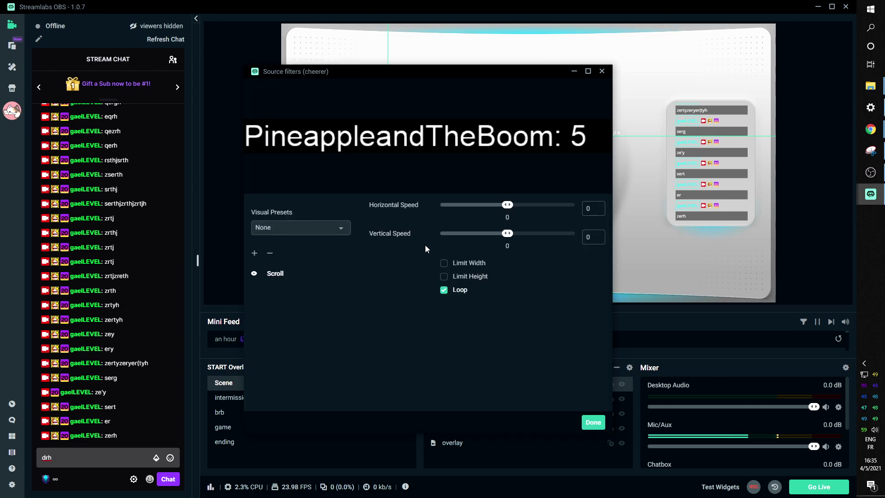
Step: Limit the Scroll filter's width to 210 so the cheerer label fits its box
{"action": "left_click", "coordinate": [444, 265]}
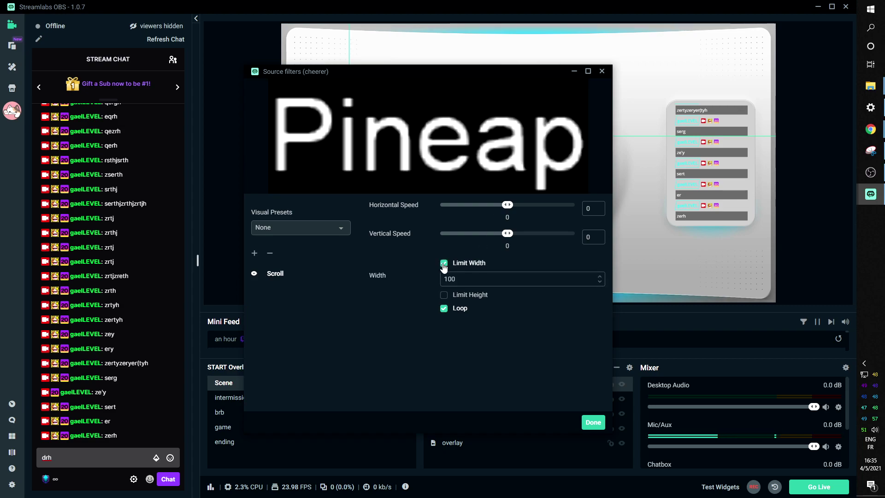
{"action": "left_click_drag", "start_coordinate": [370, 72], "coordinate": [587, 67]}
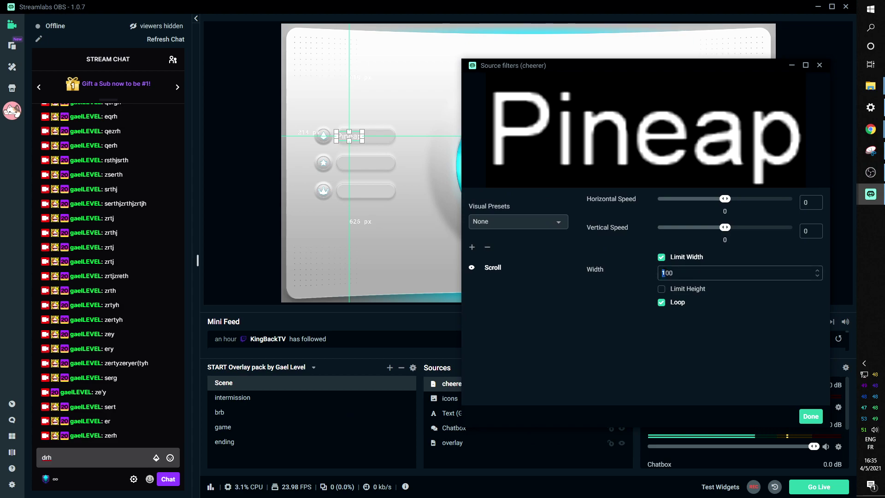
{"action": "type", "text": "21"}
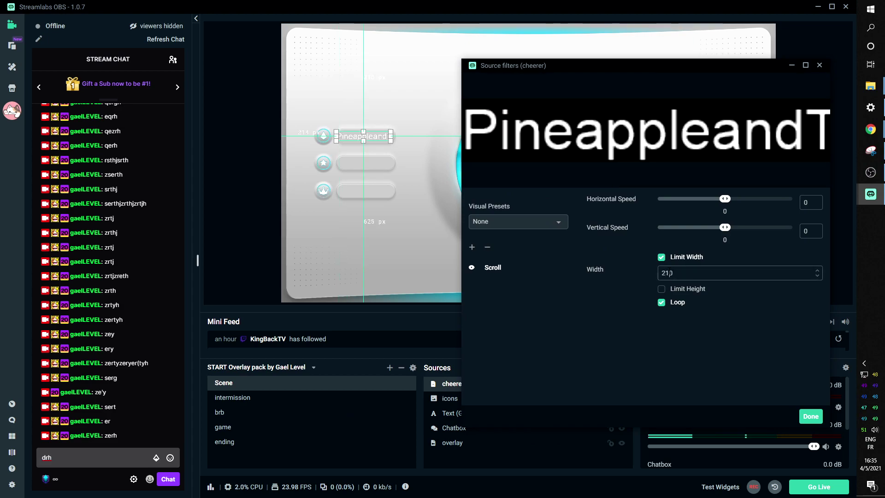
{"action": "left_click", "coordinate": [810, 415]}
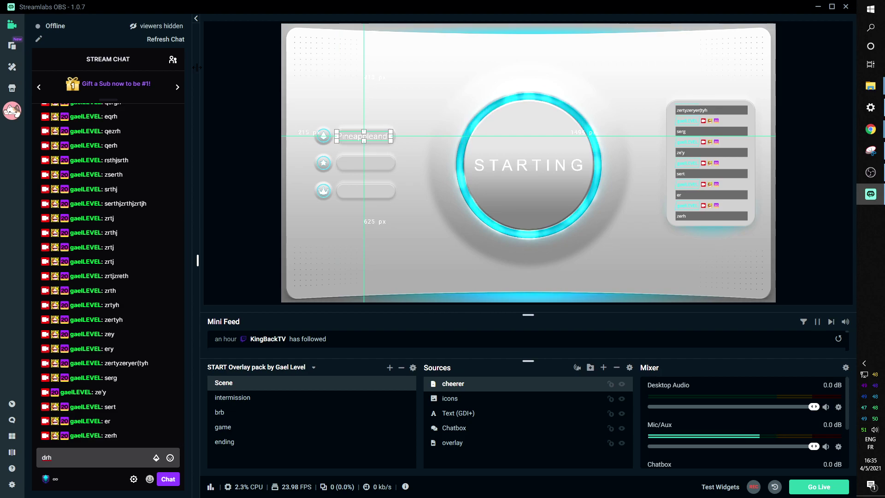
Step: Nudge the cheerer label slightly to the right to center it in its box
{"action": "key", "text": "Right"}
{"action": "key", "text": "Right"}
{"action": "key", "text": "Right"}
{"action": "key", "text": "Right"}
{"action": "key", "text": "Right"}
{"action": "key", "text": "Right"}
{"action": "key", "text": "Right"}
{"action": "key", "text": "Right"}
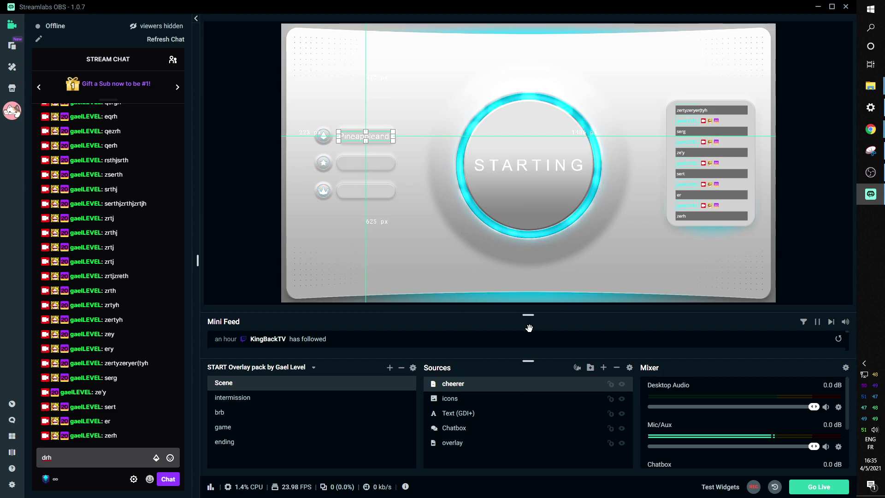
Step: Set the horizontal speed of the cheerer source's Scroll filter to 8
{"action": "right_click", "coordinate": [455, 386]}
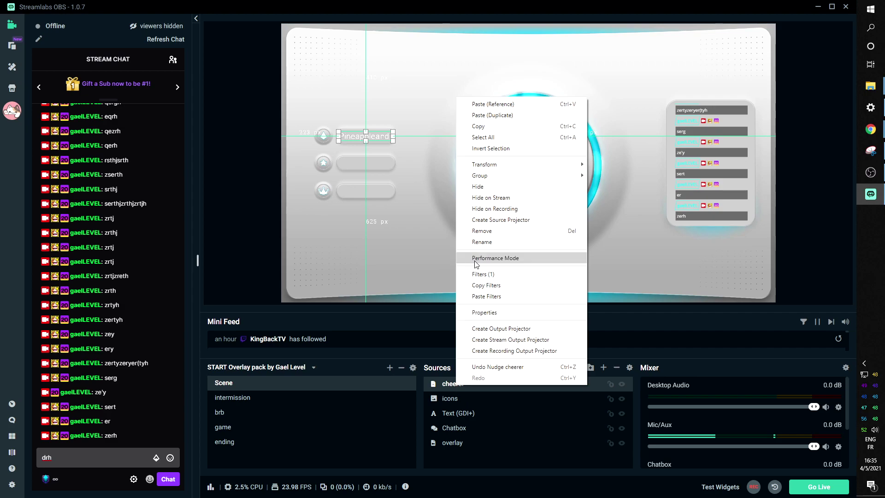
{"action": "left_click", "coordinate": [480, 274]}
{"action": "left_click_drag", "start_coordinate": [374, 73], "coordinate": [591, 62]}
{"action": "left_click_drag", "start_coordinate": [714, 197], "coordinate": [717, 198]}
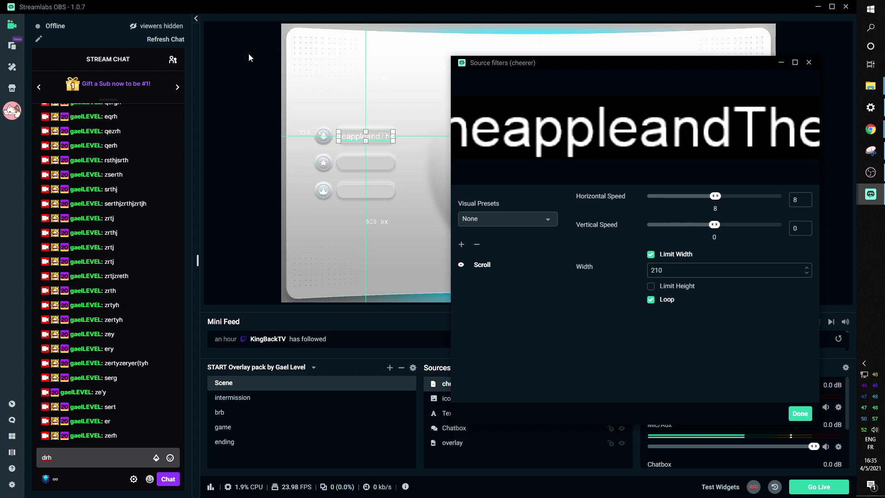
{"action": "left_click", "coordinate": [800, 413]}
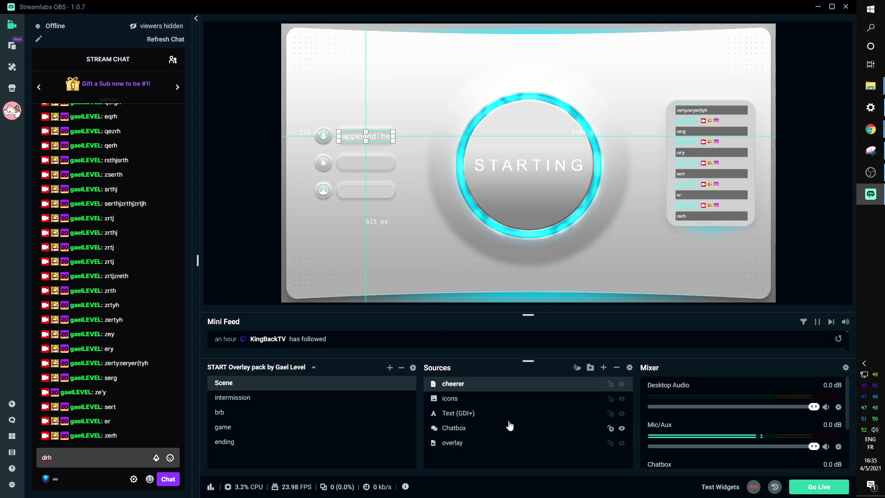
Step: Copy the cheerer source for reuse in the scene
{"action": "left_click", "coordinate": [450, 399]}
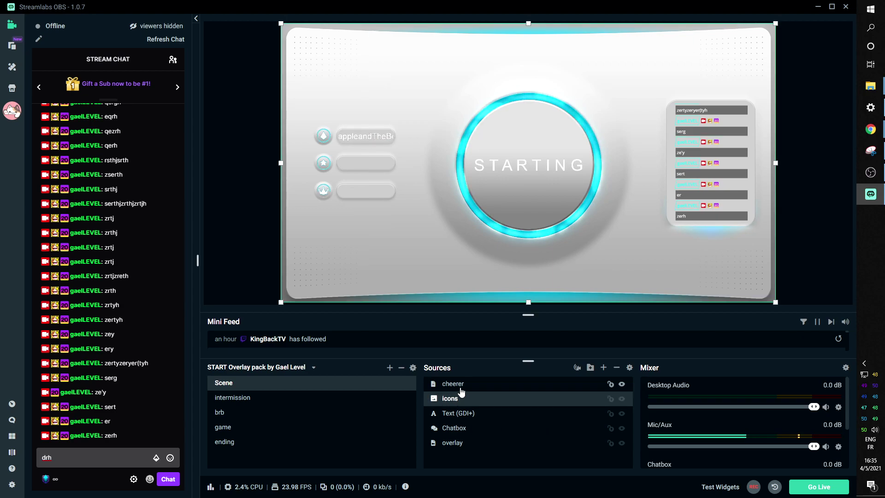
{"action": "left_click", "coordinate": [457, 384]}
{"action": "right_click", "coordinate": [455, 386]}
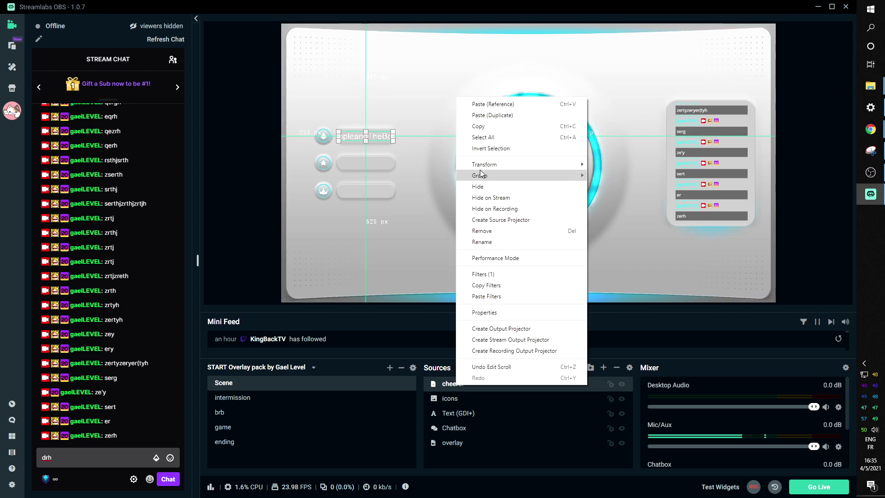
{"action": "left_click", "coordinate": [488, 127]}
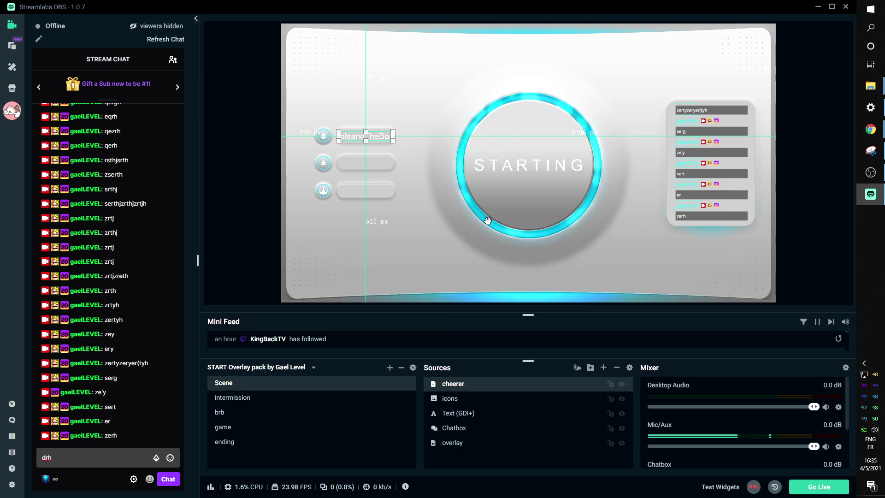
{"action": "right_click", "coordinate": [457, 379]}
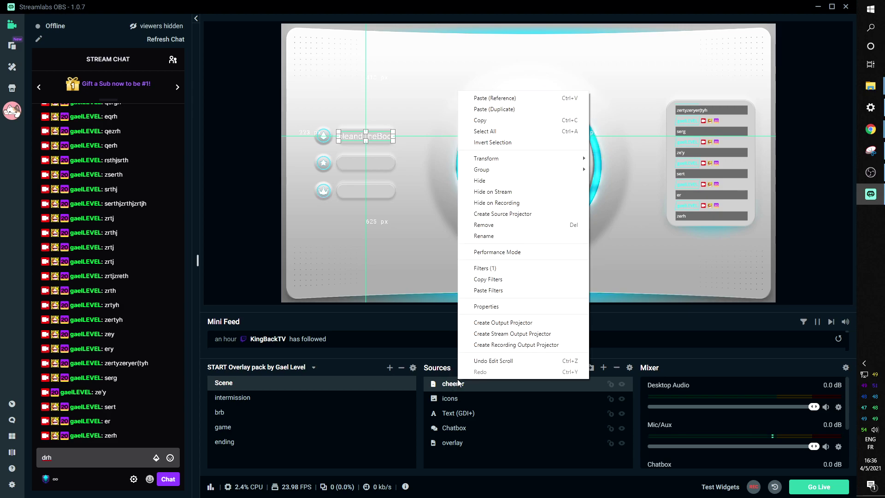
{"action": "left_click", "coordinate": [488, 109]}
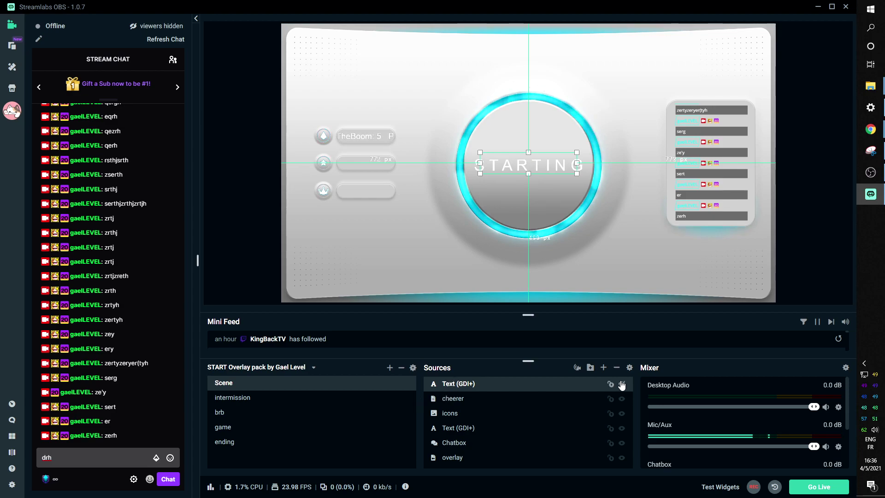
{"action": "key", "text": "Delete"}
{"action": "key", "text": "Return"}
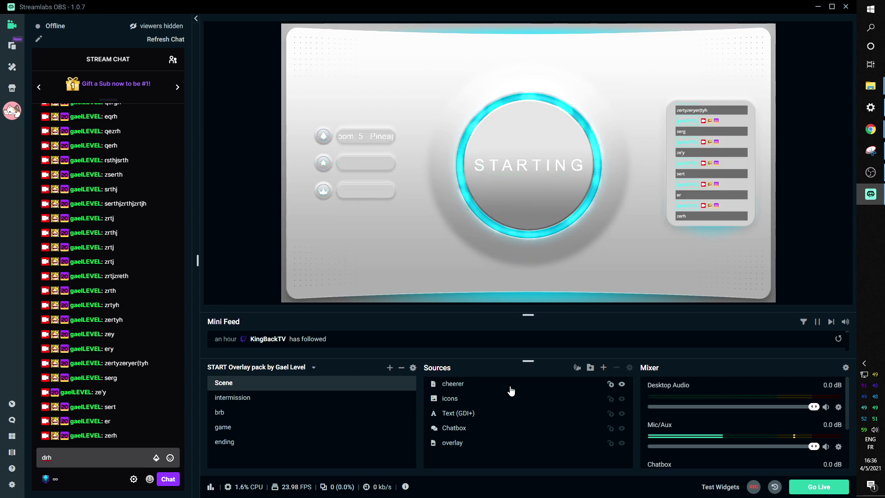
Step: Duplicate the cheerer stream label and place the copy in the middle label box beside the star icon
{"action": "left_click", "coordinate": [504, 386]}
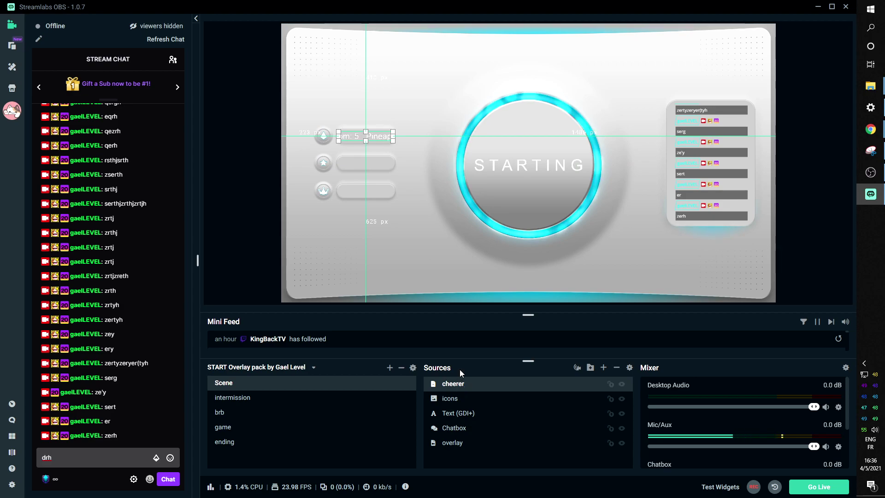
{"action": "right_click", "coordinate": [456, 383]}
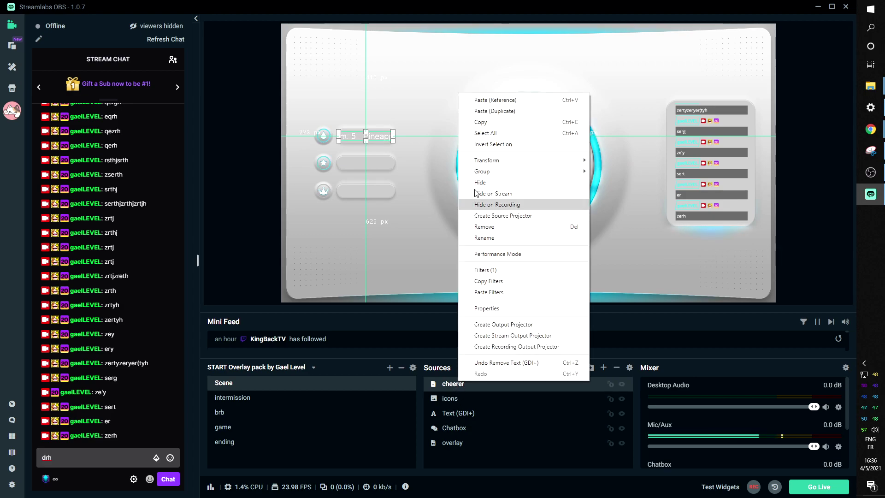
{"action": "left_click", "coordinate": [489, 119]}
{"action": "right_click", "coordinate": [453, 97]}
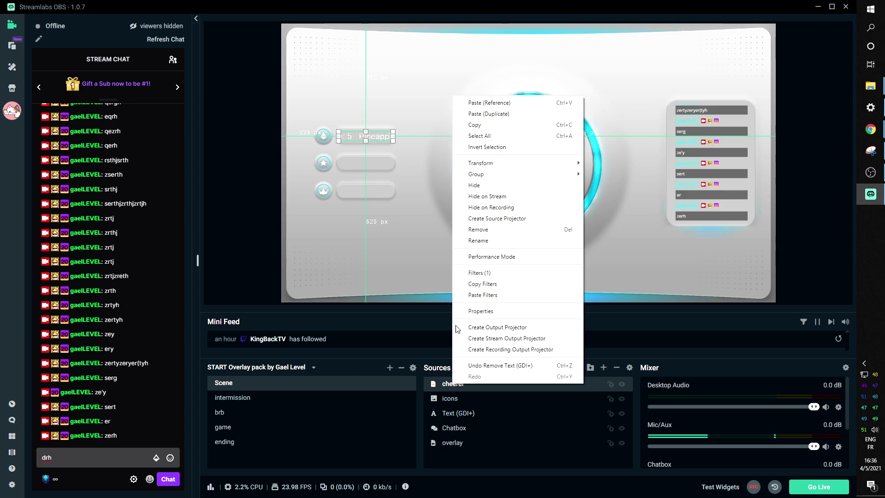
{"action": "left_click", "coordinate": [479, 115]}
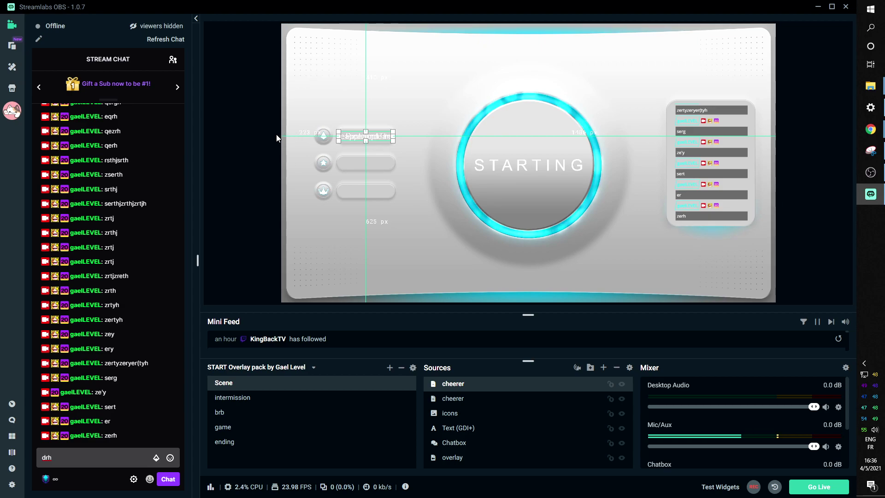
{"action": "left_click_drag", "start_coordinate": [350, 137], "coordinate": [349, 169]}
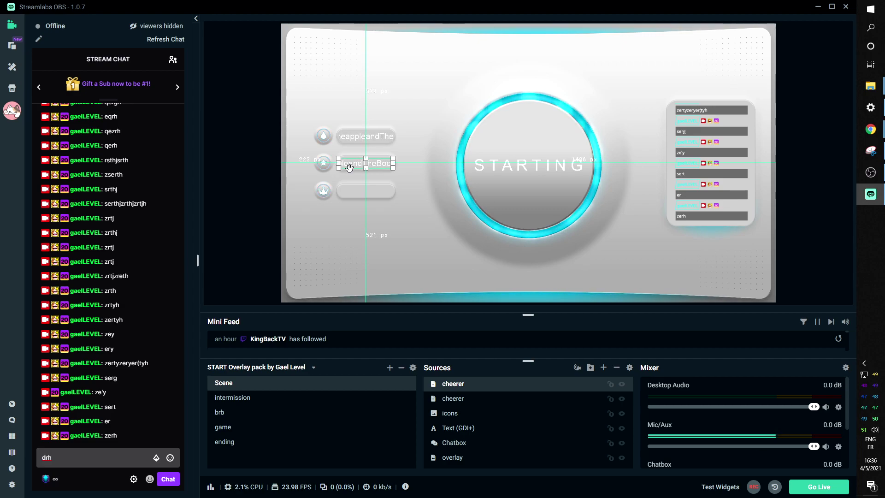
Step: Set the label type of the duplicated label in the middle box to Most Recent Subscriber
{"action": "double_click", "coordinate": [453, 383]}
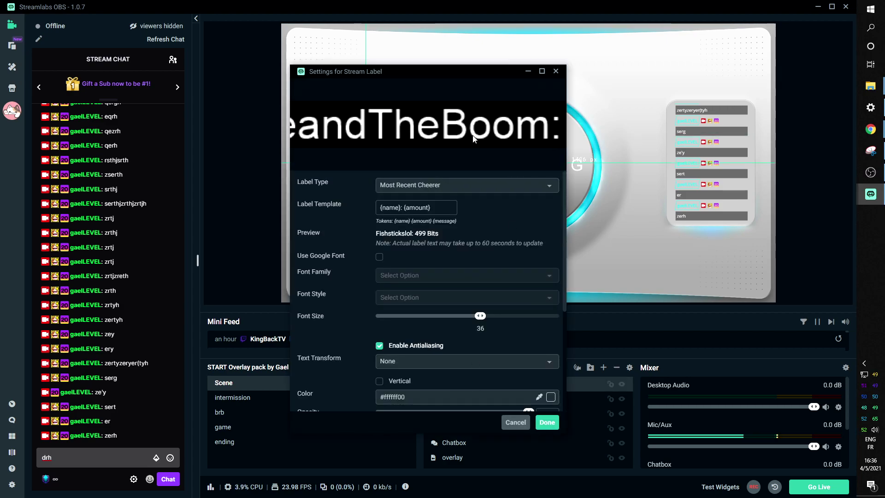
{"action": "left_click_drag", "start_coordinate": [355, 71], "coordinate": [487, 65]}
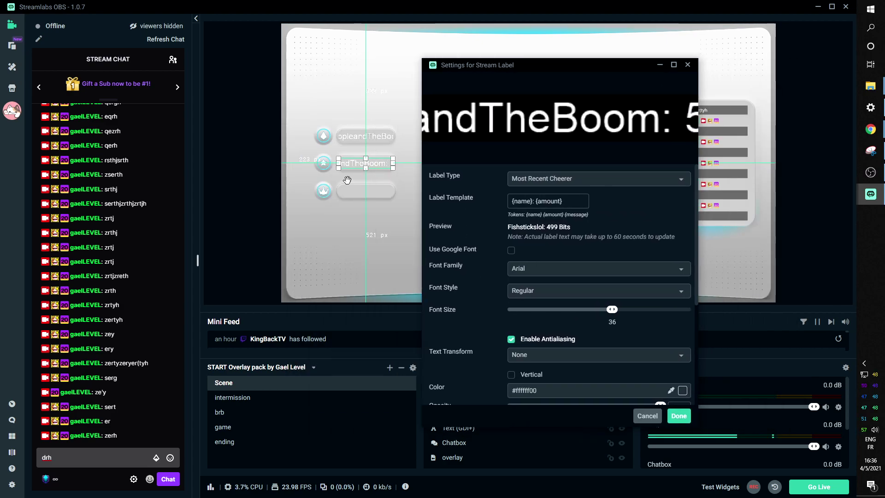
{"action": "left_click", "coordinate": [564, 178]}
{"action": "type", "text": "recent sub"}
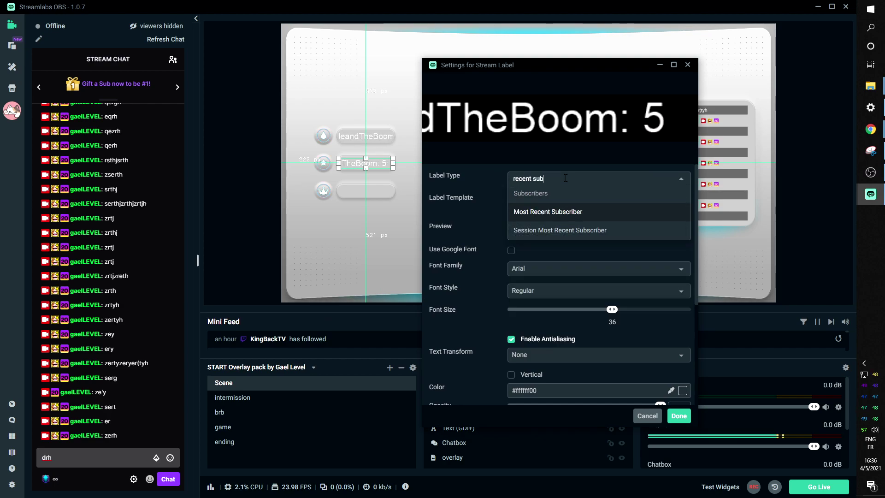
{"action": "left_click", "coordinate": [551, 215]}
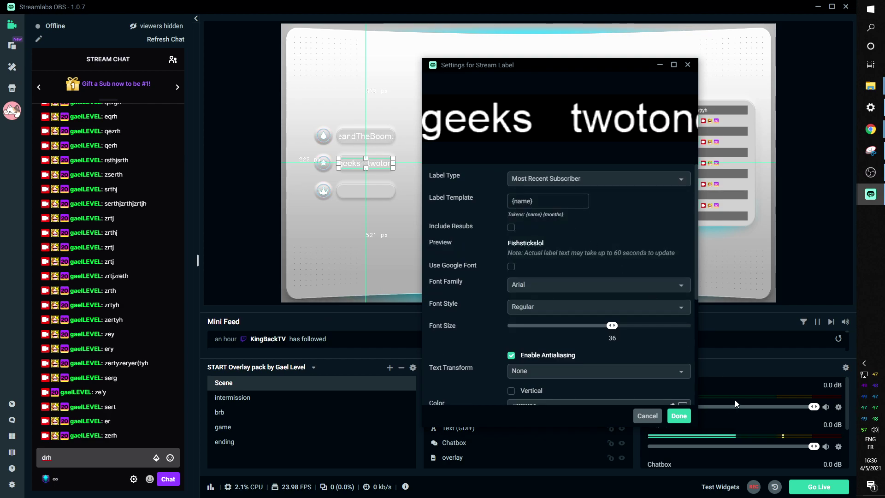
{"action": "left_click", "coordinate": [679, 416]}
Step: Duplicate the cheerer label again and place the copy in the lowest label box
{"action": "right_click", "coordinate": [463, 391]}
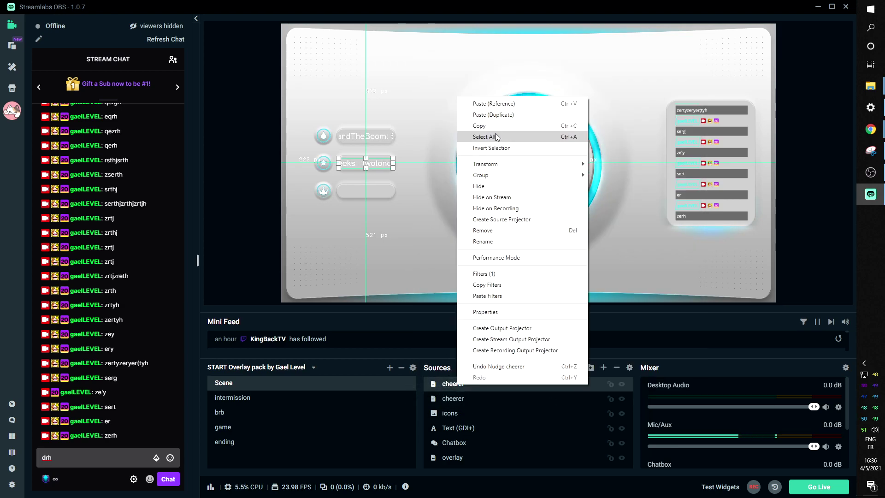
{"action": "left_click", "coordinate": [495, 113]}
{"action": "left_click_drag", "start_coordinate": [351, 139], "coordinate": [352, 192]}
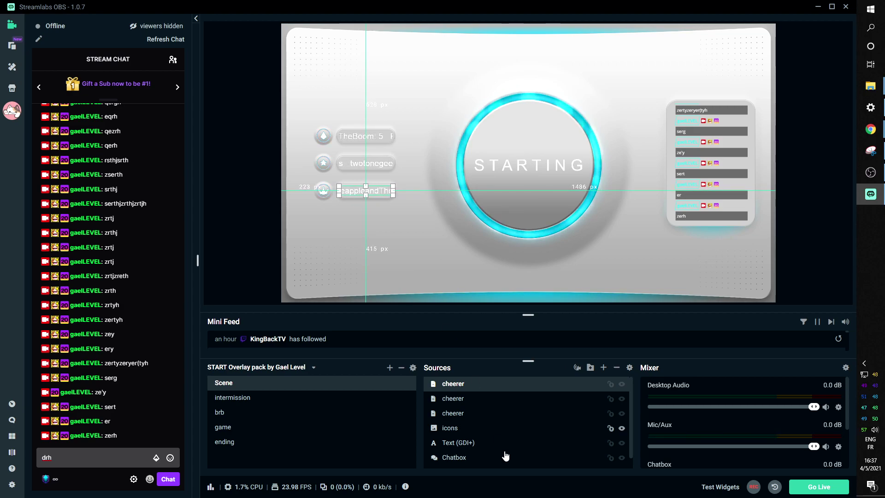
Step: Set the label type of the copy in the lowest box to All-Time Top Donator
{"action": "double_click", "coordinate": [454, 385]}
{"action": "left_click", "coordinate": [433, 185]}
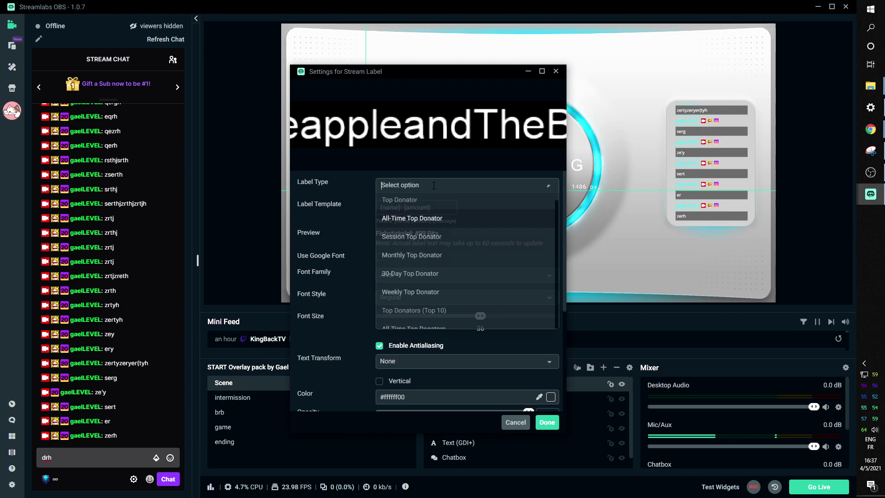
{"action": "type", "text": "top don"}
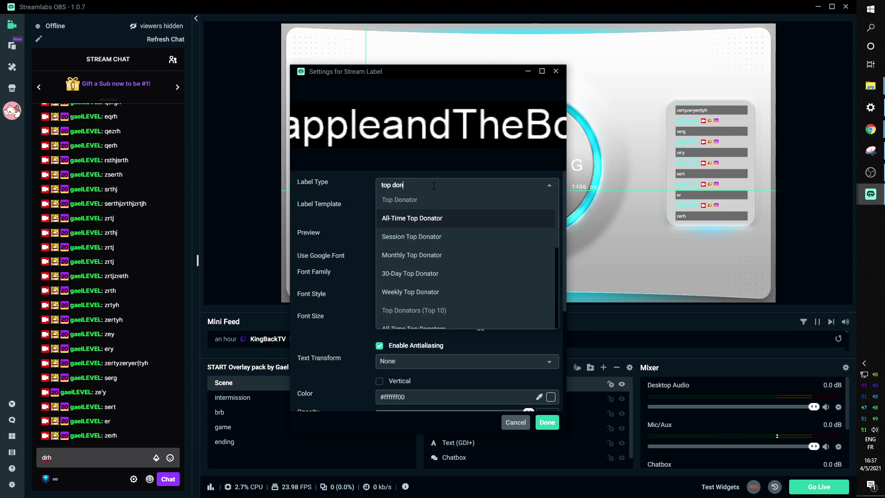
{"action": "left_click", "coordinate": [412, 218]}
{"action": "left_click", "coordinate": [547, 422]}
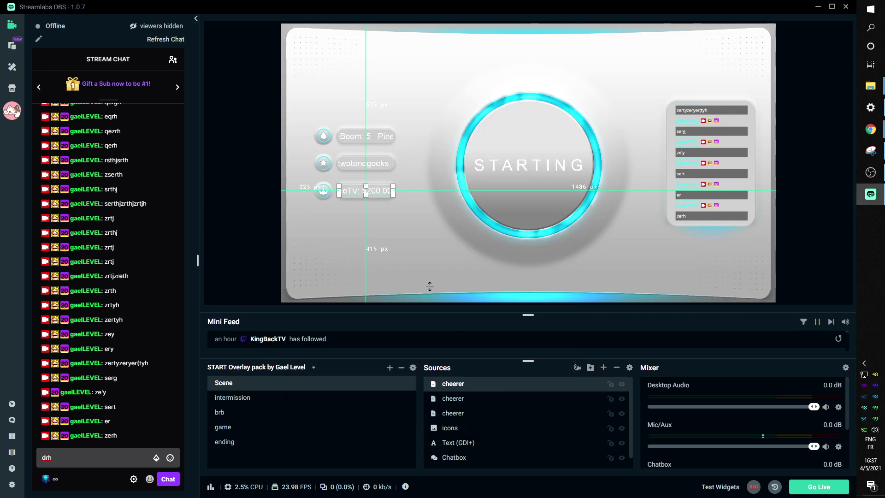
{"action": "left_click", "coordinate": [250, 258]}
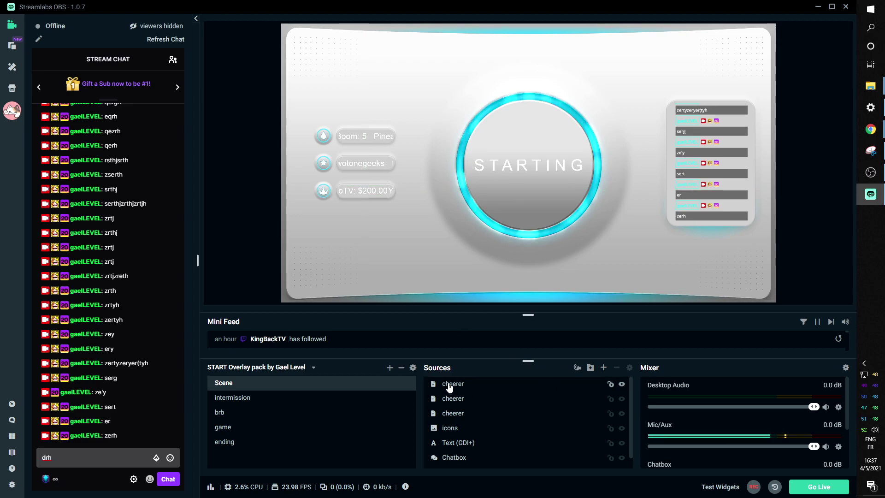
Step: Group the three cheerer labels and the icons source into a folder named Labels and check its contents
{"action": "left_click", "coordinate": [454, 427]}
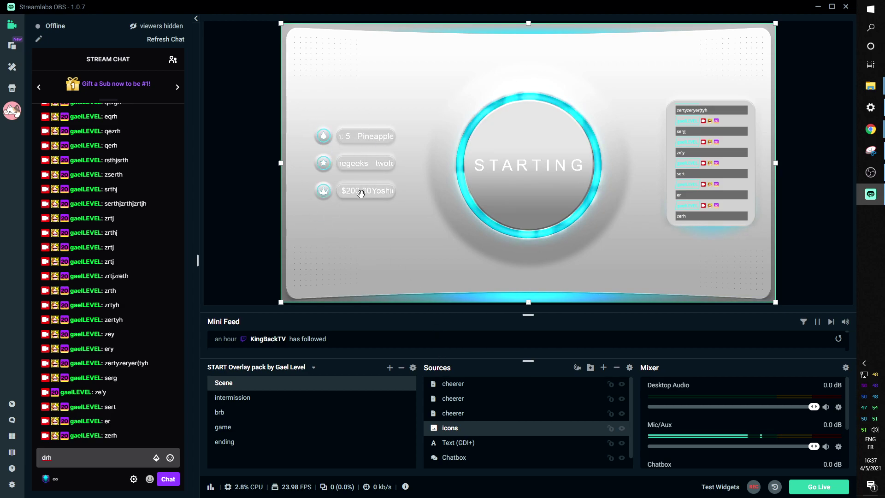
{"action": "left_click", "coordinate": [455, 384], "text": "shift"}
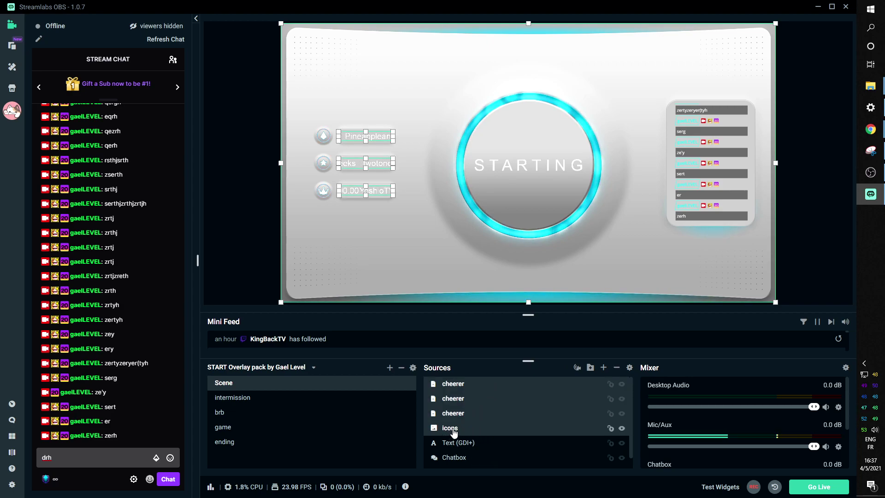
{"action": "left_click", "coordinate": [589, 368]}
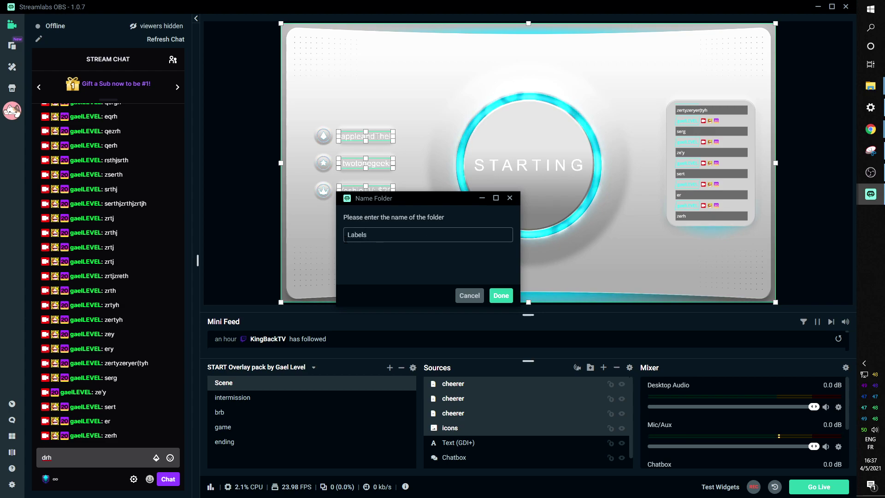
{"action": "left_click", "coordinate": [500, 295]}
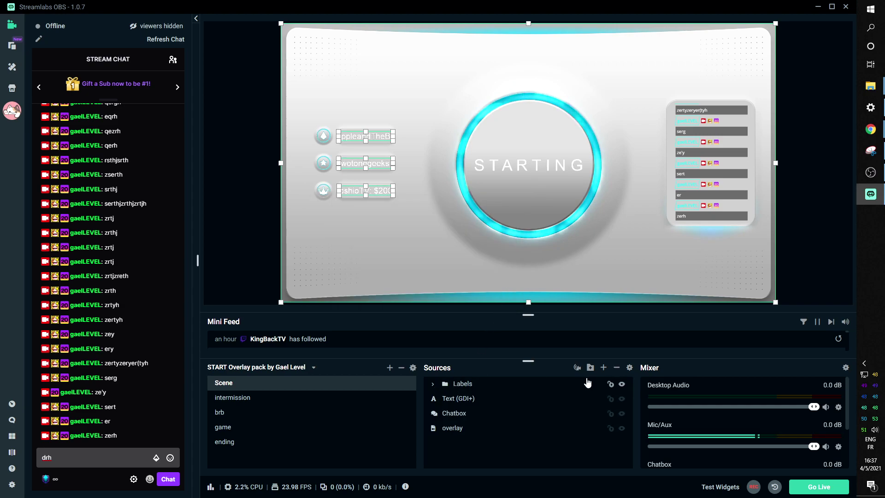
{"action": "left_click", "coordinate": [622, 385]}
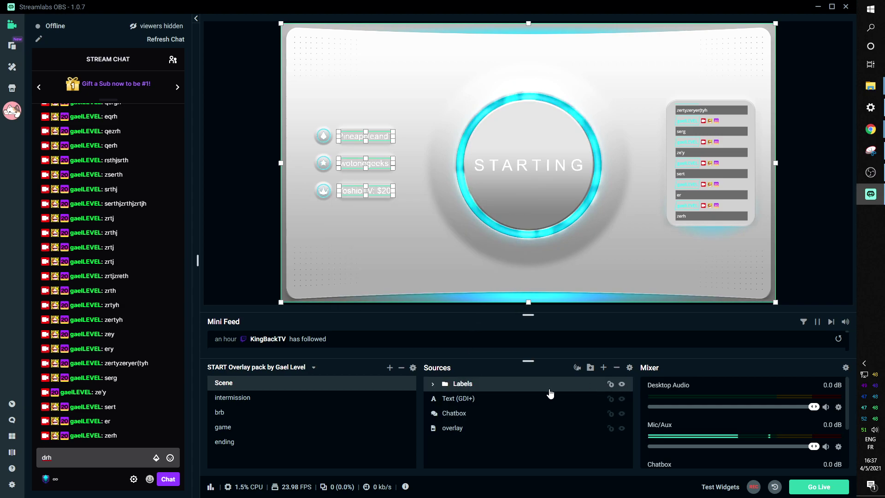
{"action": "left_click", "coordinate": [433, 383]}
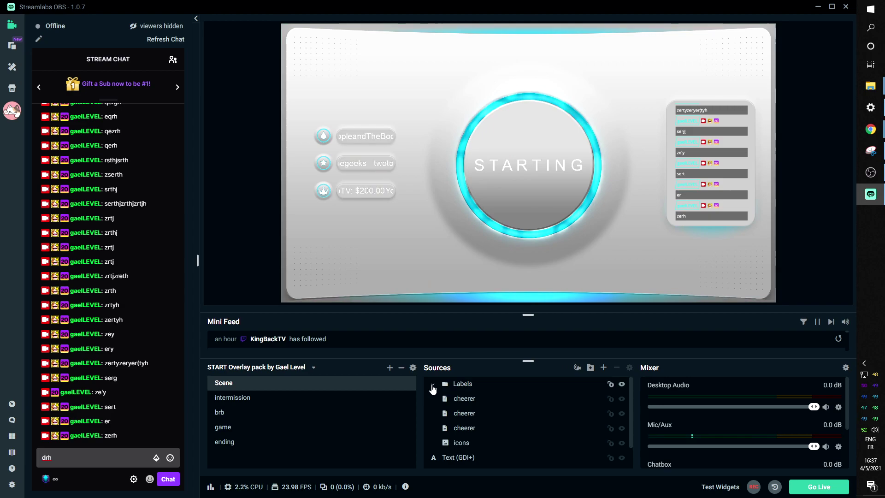
{"action": "left_click", "coordinate": [433, 384]}
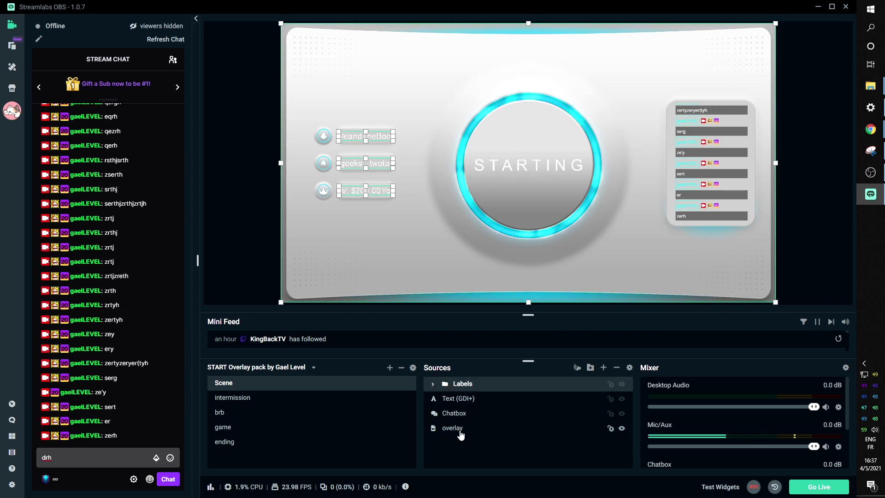
Step: Group the Chatbox and overlay sources into a folder named screen
{"action": "left_click", "coordinate": [466, 418]}
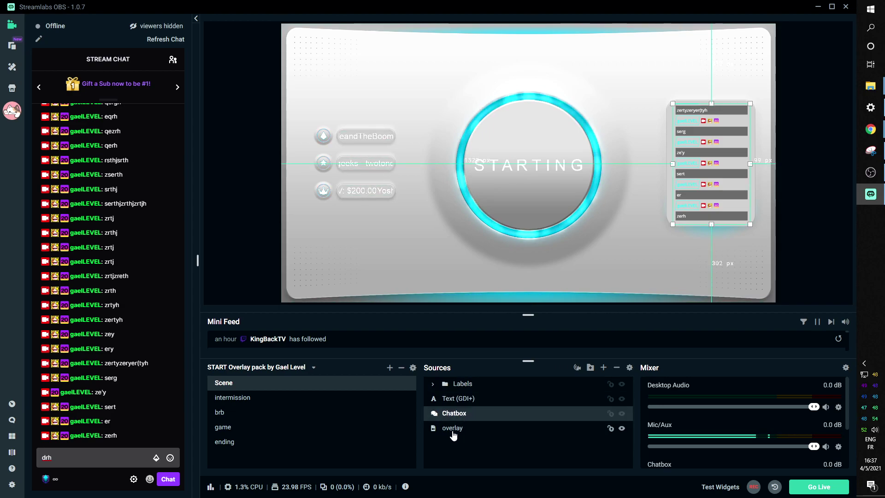
{"action": "left_click", "coordinate": [454, 428], "text": "ctrl"}
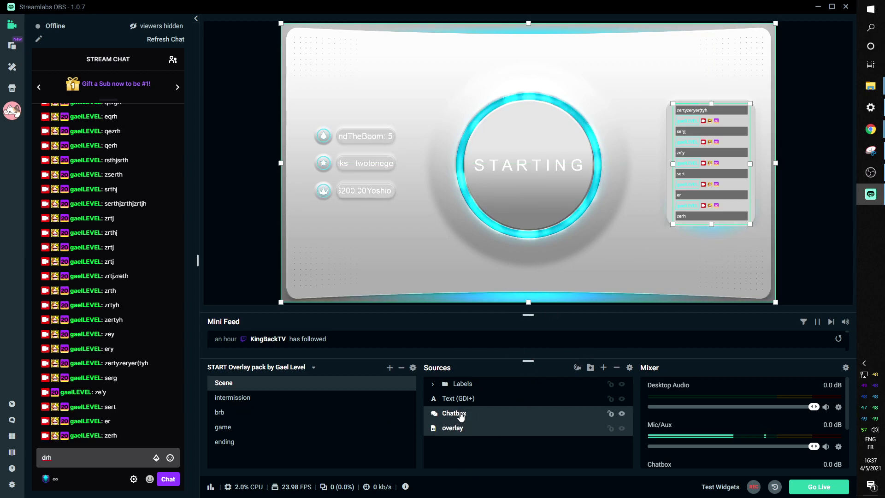
{"action": "left_click", "coordinate": [590, 367]}
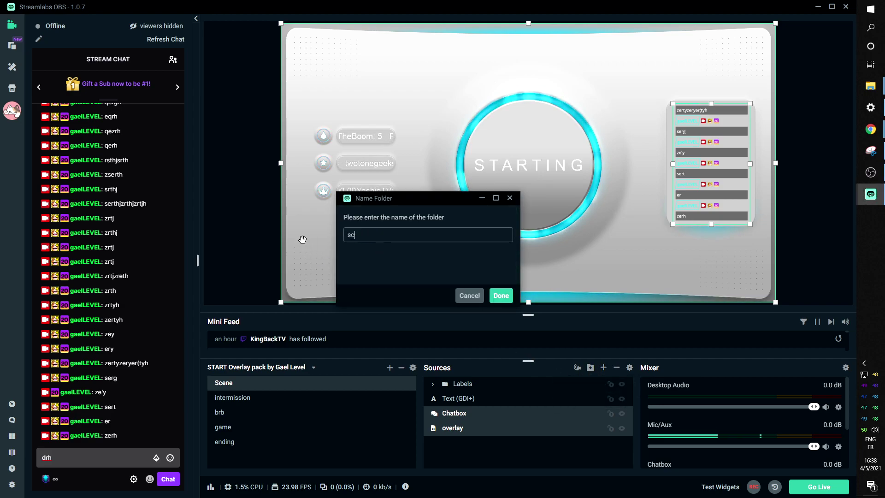
{"action": "left_click", "coordinate": [497, 298]}
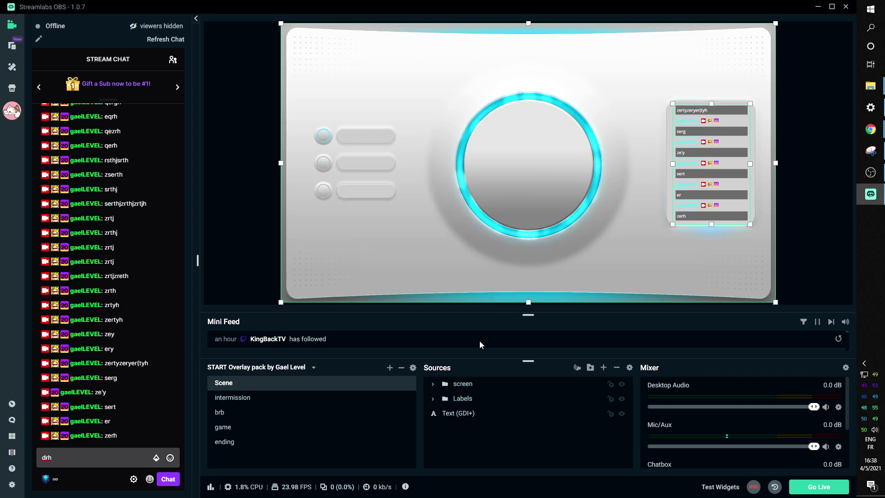
{"action": "left_click", "coordinate": [451, 384]}
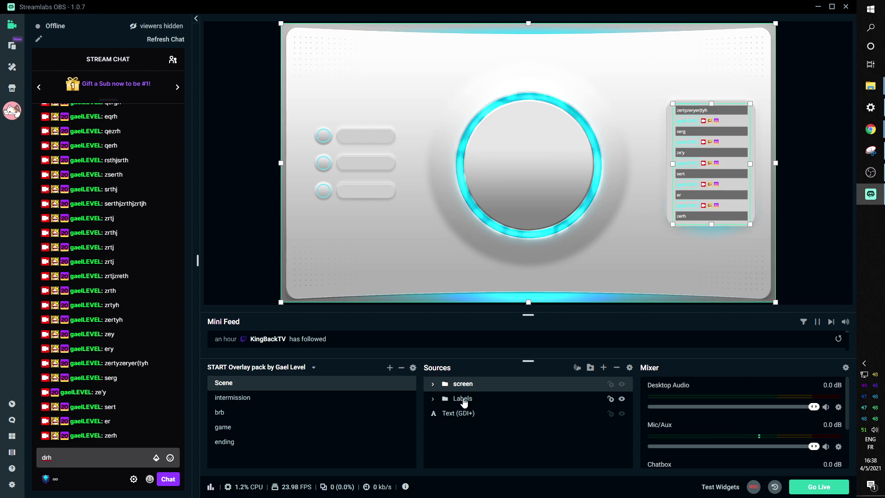
{"action": "left_click", "coordinate": [463, 399]}
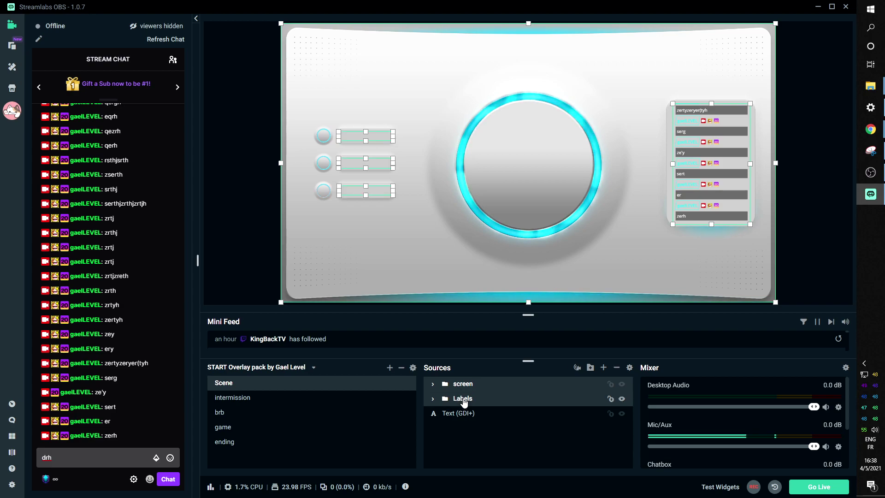
{"action": "right_click", "coordinate": [463, 400]}
{"action": "left_click", "coordinate": [480, 256]}
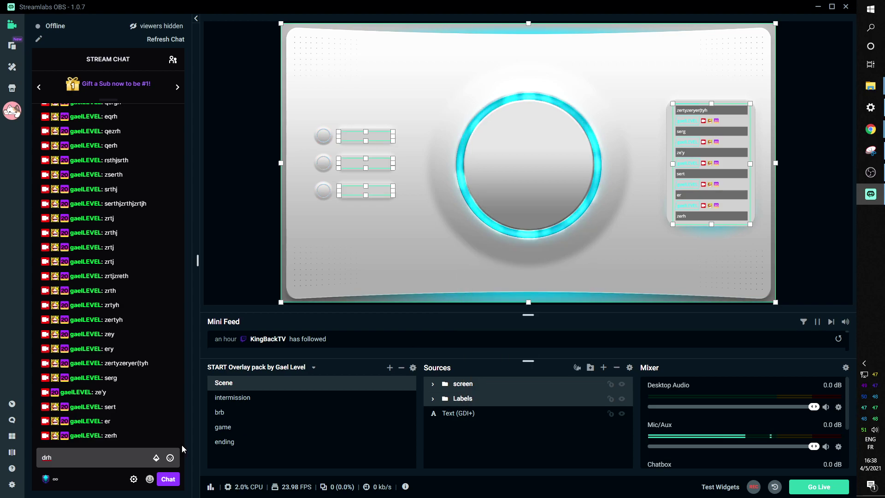
Step: Reorder the sources so the Text (GDI+) source is first and the Labels folder sits above the screen folder
{"action": "left_click", "coordinate": [435, 415]}
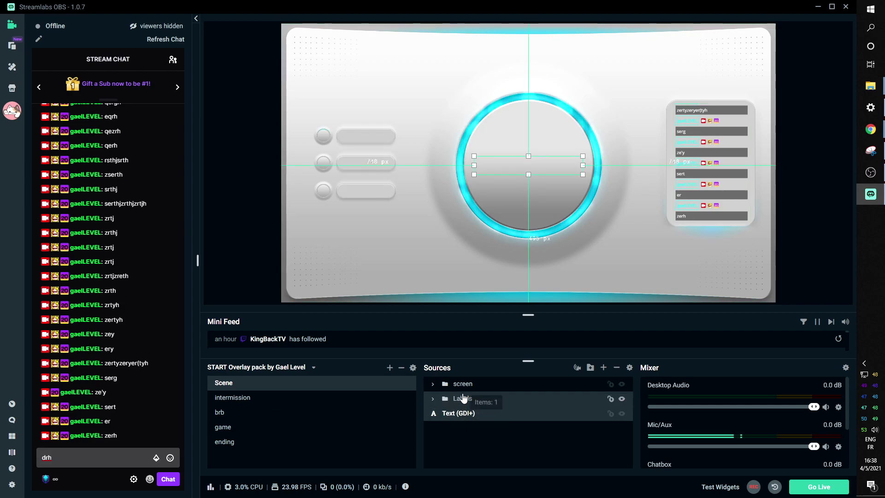
{"action": "left_click_drag", "start_coordinate": [457, 413], "coordinate": [465, 380]}
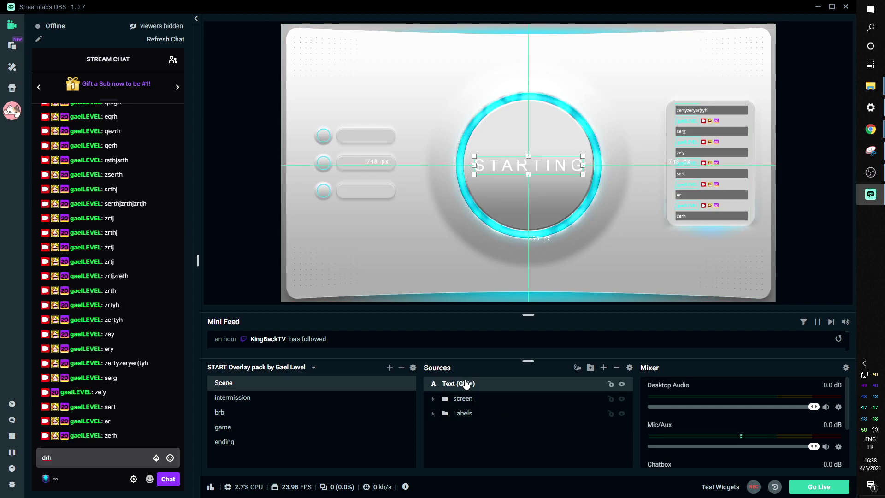
{"action": "left_click", "coordinate": [467, 414]}
{"action": "left_click_drag", "start_coordinate": [470, 417], "coordinate": [466, 397]}
Step: Paste the copied Labels and screen folders into the empty brb scene and into the empty ending scene
{"action": "left_click", "coordinate": [258, 398]}
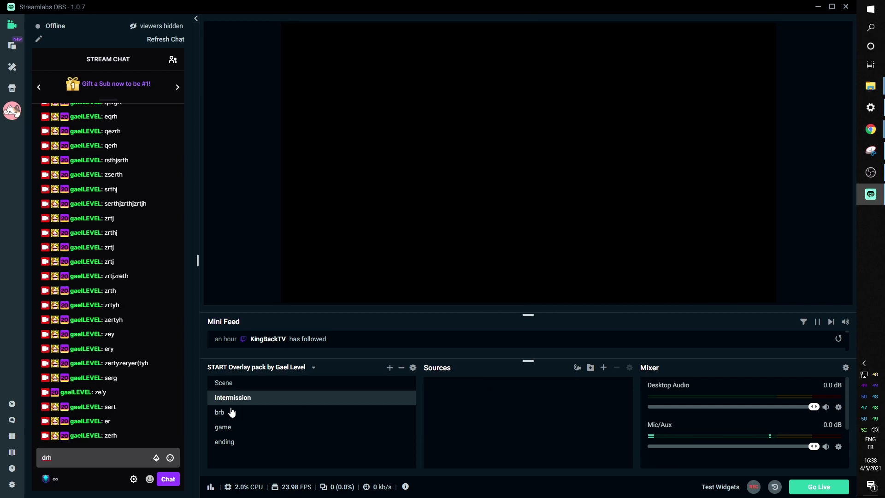
{"action": "left_click", "coordinate": [228, 416]}
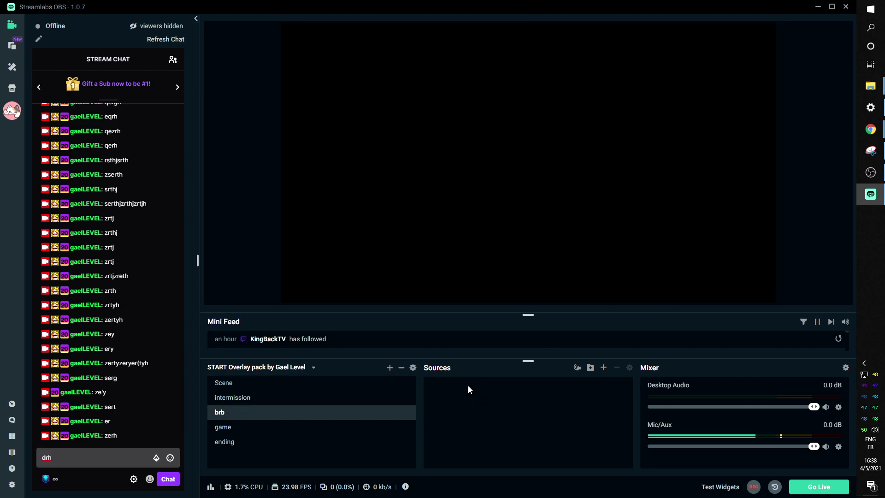
{"action": "right_click", "coordinate": [505, 154]}
{"action": "left_click", "coordinate": [530, 164]}
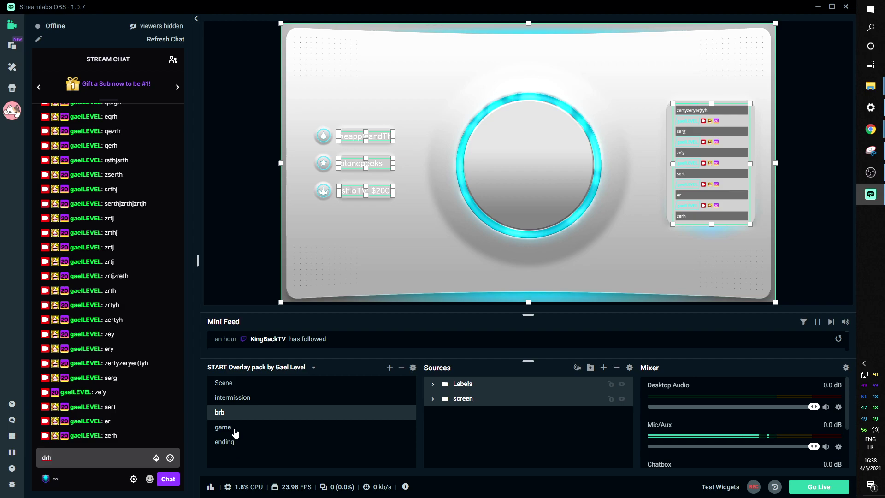
{"action": "left_click", "coordinate": [228, 443]}
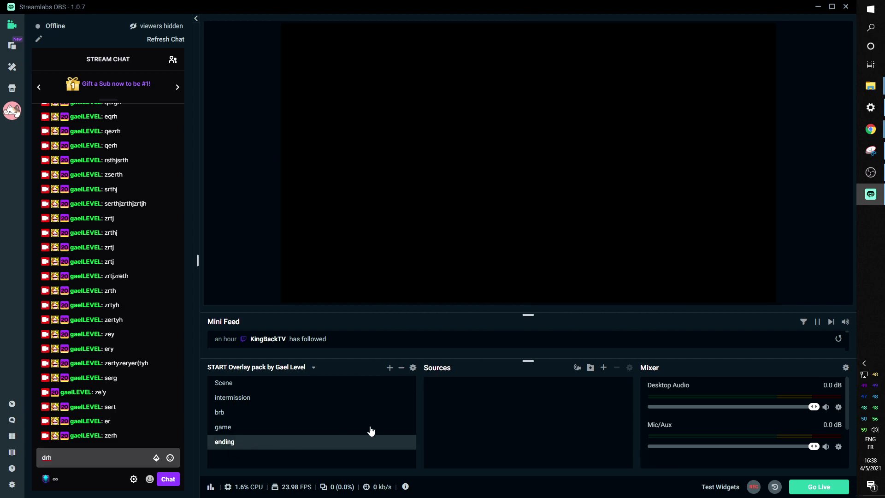
{"action": "right_click", "coordinate": [476, 230]}
{"action": "left_click", "coordinate": [493, 234]}
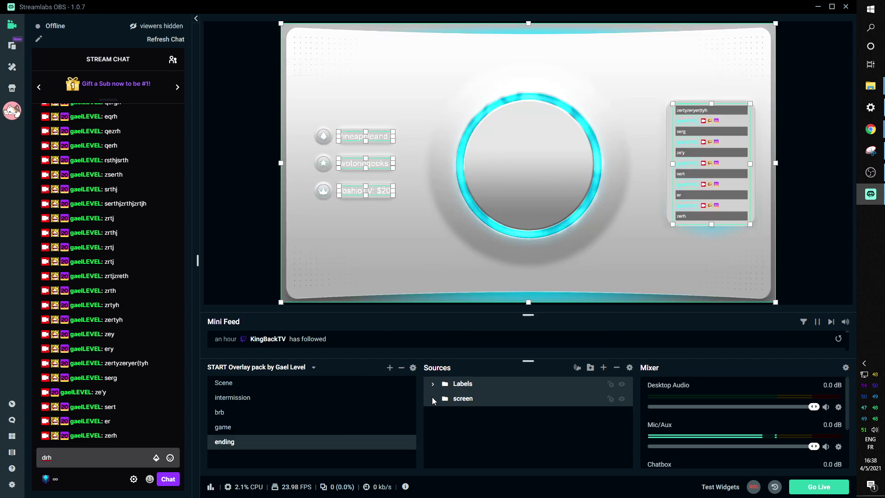
Step: Copy the Text (GDI+) source from the first scene and paste it into the brb scene as a duplicate
{"action": "left_click", "coordinate": [233, 383]}
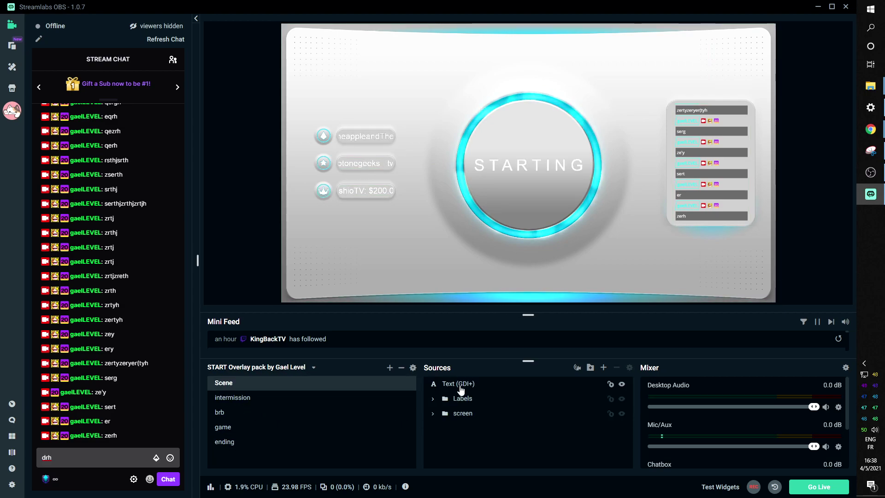
{"action": "left_click", "coordinate": [465, 387]}
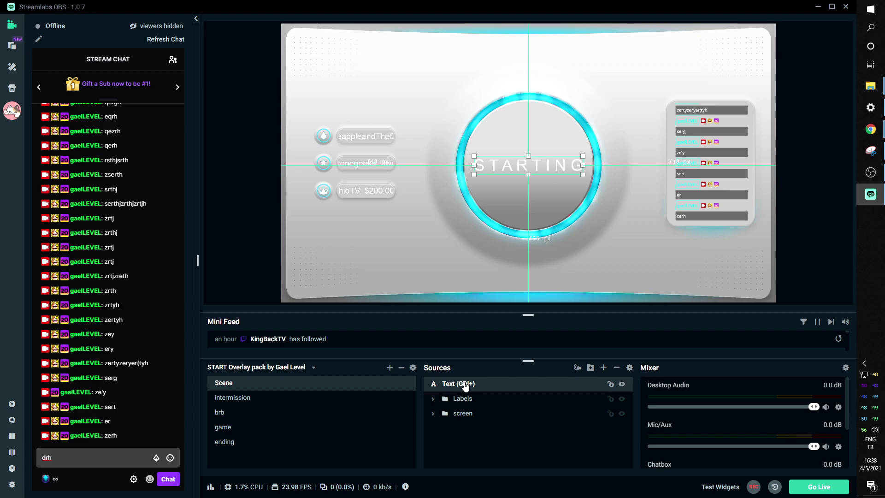
{"action": "right_click", "coordinate": [463, 385]}
{"action": "left_click", "coordinate": [507, 123]}
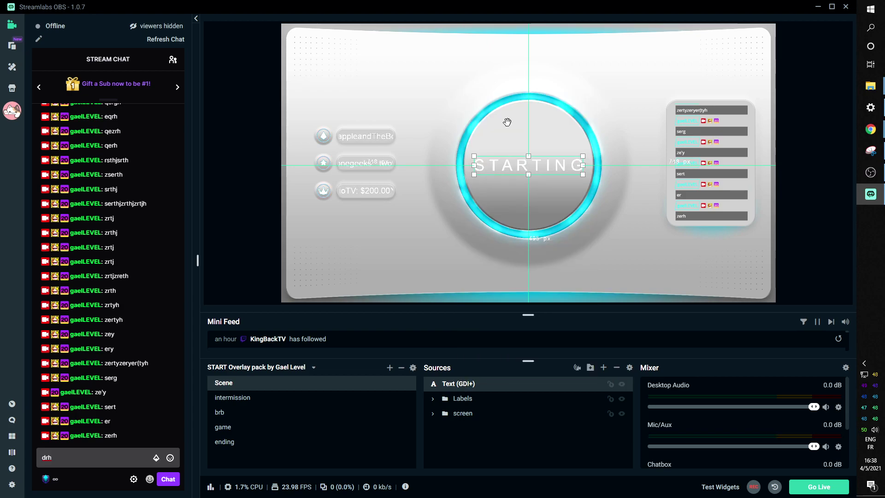
{"action": "left_click", "coordinate": [235, 414]}
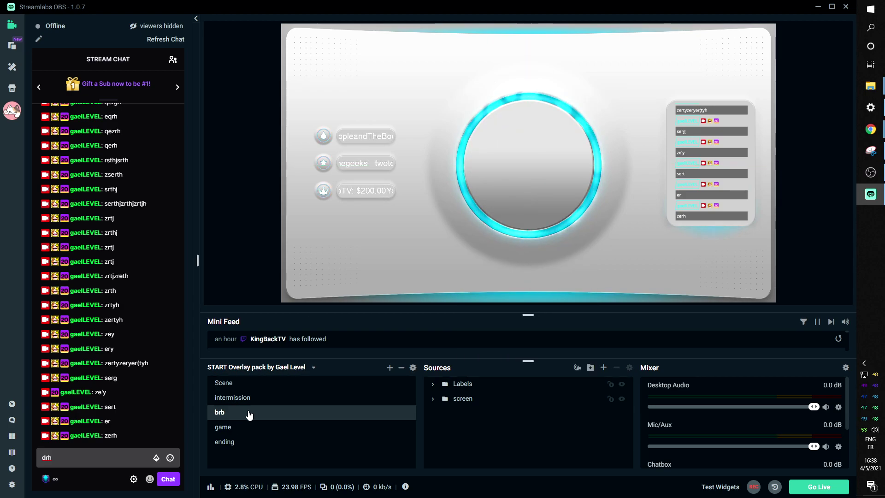
{"action": "right_click", "coordinate": [421, 232]}
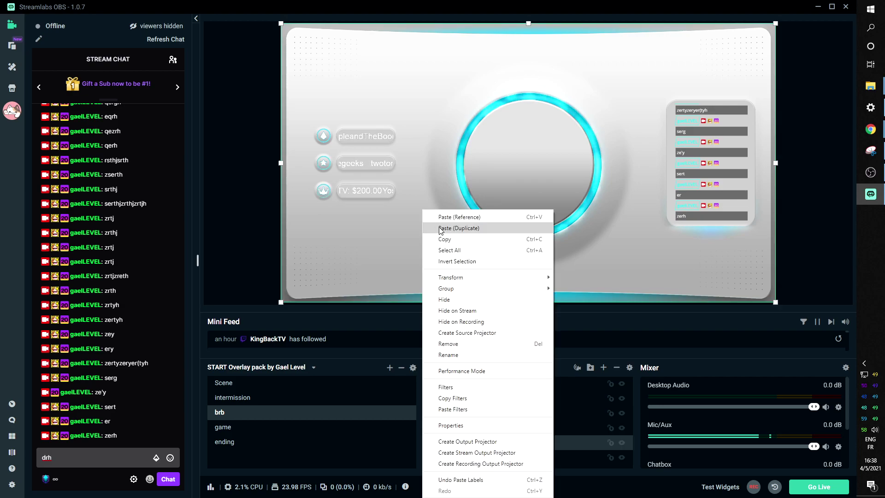
{"action": "left_click", "coordinate": [457, 228]}
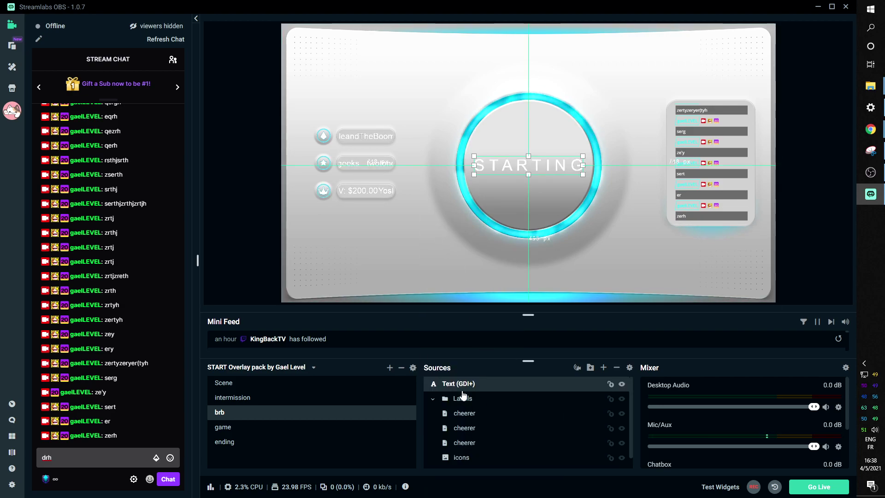
Step: Change the text of the brb scene's Text (GDI+) source to "B R E A K"
{"action": "double_click", "coordinate": [459, 386]}
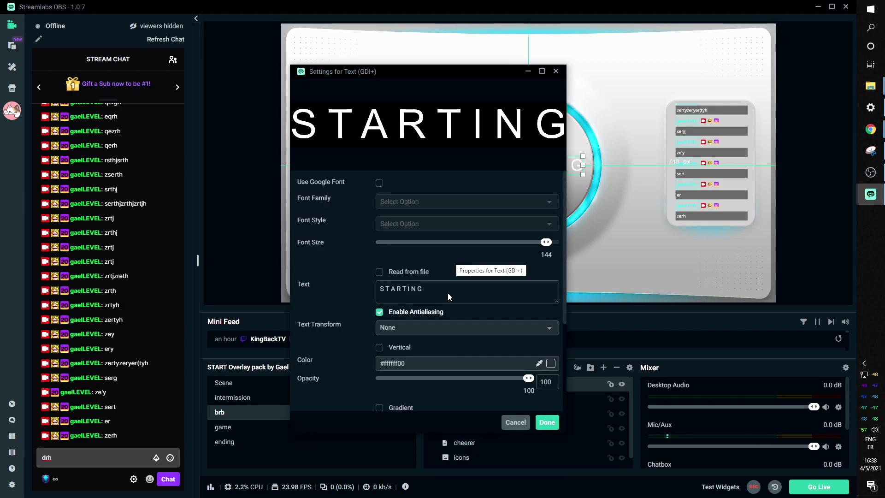
{"action": "left_click_drag", "start_coordinate": [432, 285], "coordinate": [338, 292]}
{"action": "type", "text": "B R E A"}
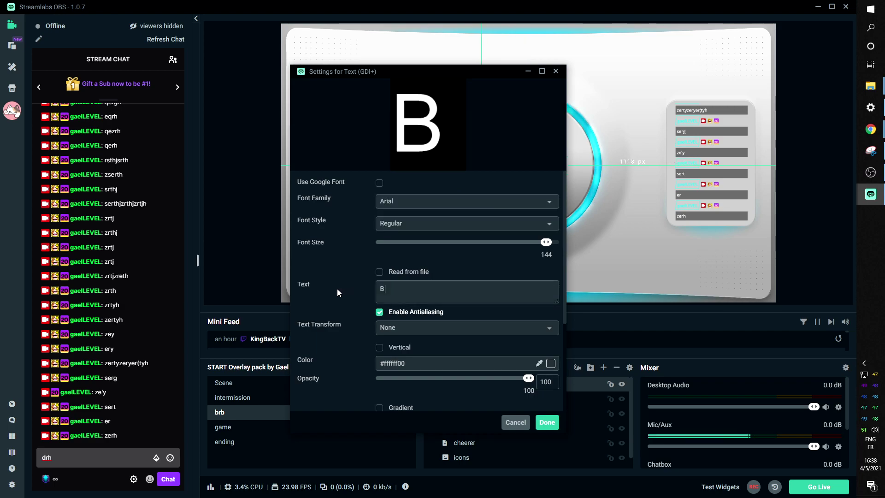
{"action": "key", "text": "BackSpace"}
{"action": "key", "text": "BackSpace"}
{"action": "key", "text": "BackSpace"}
{"action": "key", "text": "BackSpace"}
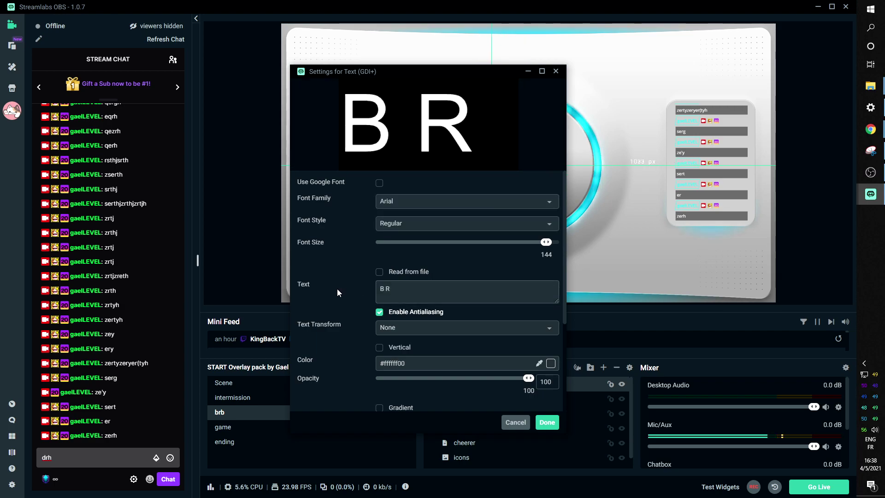
{"action": "type", "text": "E A K"}
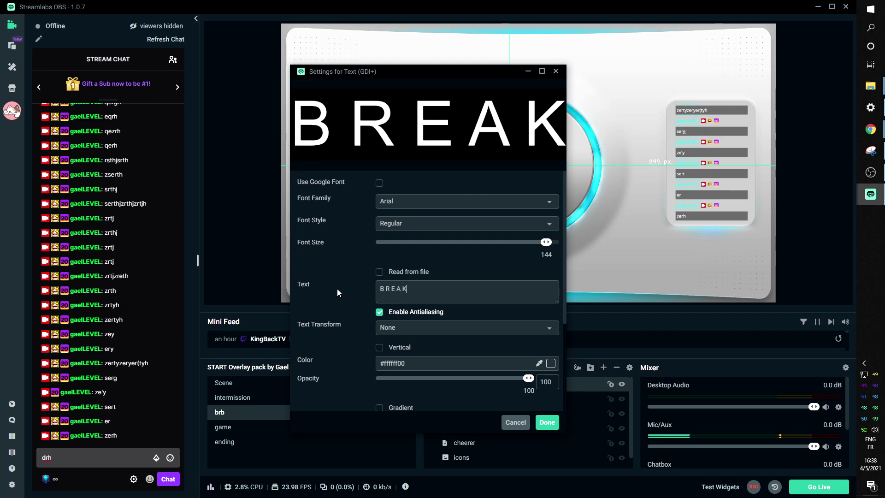
{"action": "scroll", "coordinate": [415, 295], "scroll_direction": "down", "scroll_amount": 3}
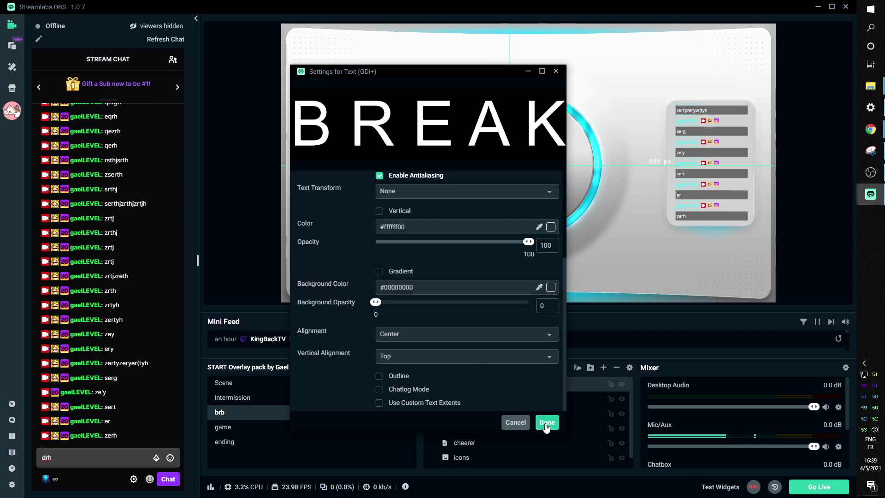
{"action": "left_click", "coordinate": [546, 423]}
Step: Center the BREAK text on the screen with a transform and deselect it
{"action": "right_click", "coordinate": [496, 171]}
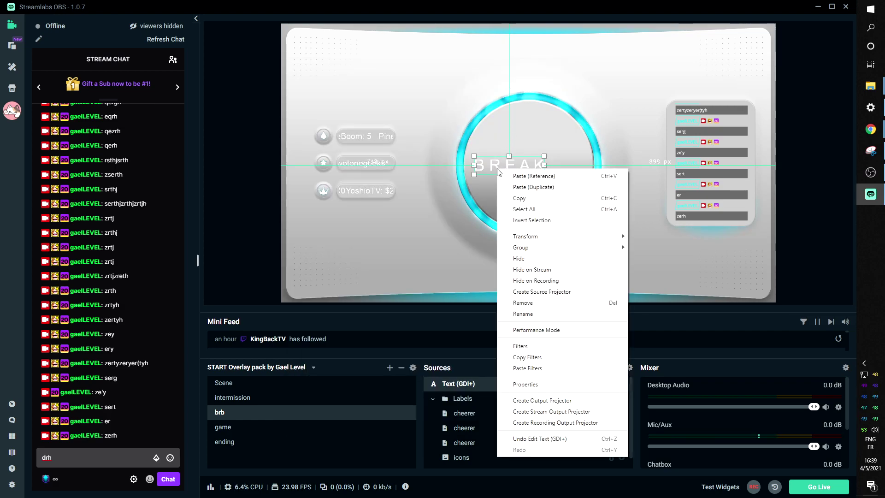
{"action": "mouse_move", "coordinate": [577, 234]}
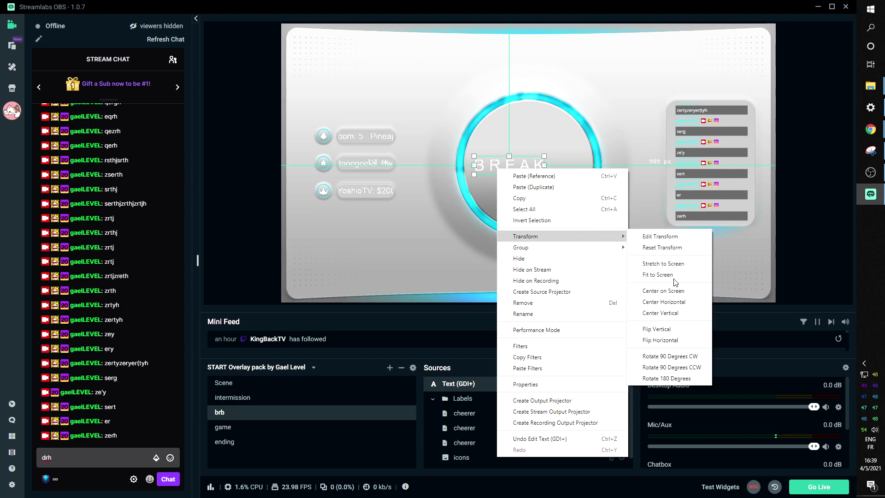
{"action": "left_click", "coordinate": [677, 293]}
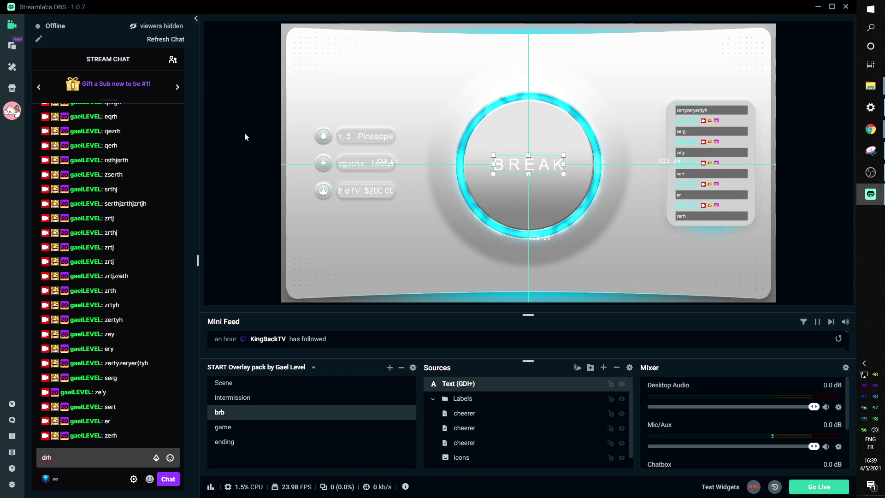
{"action": "left_click", "coordinate": [268, 178]}
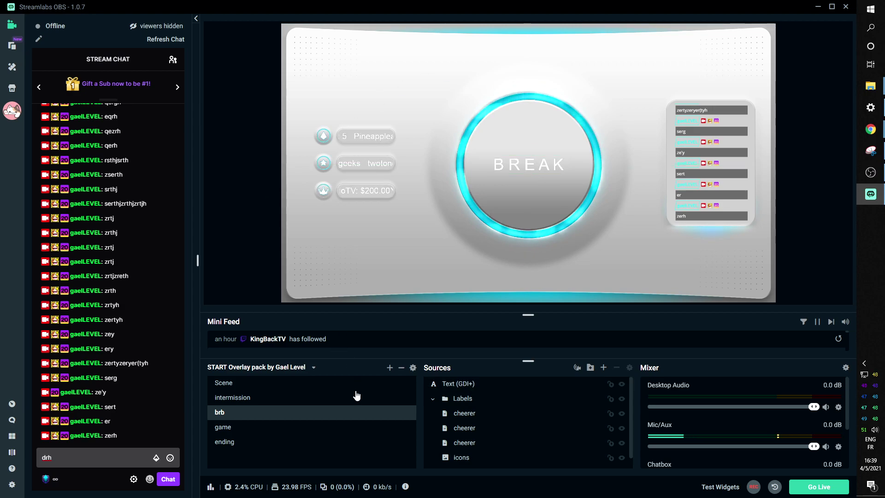
Step: Copy the BREAK text source from the brb scene and paste it into the ending scene as a duplicate
{"action": "right_click", "coordinate": [458, 389]}
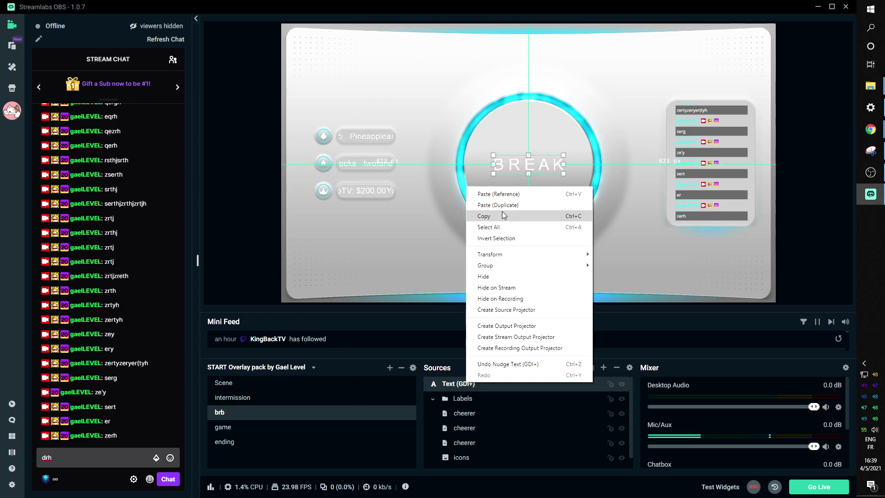
{"action": "left_click", "coordinate": [502, 212]}
{"action": "left_click", "coordinate": [225, 442]}
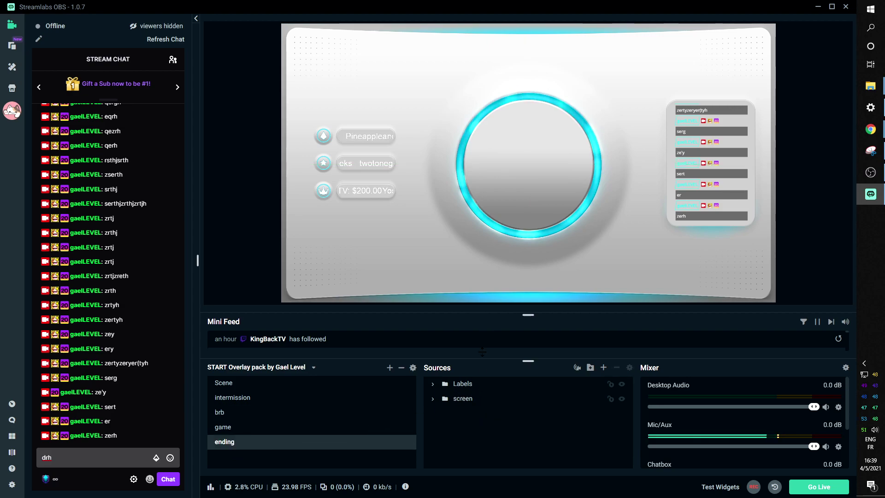
{"action": "right_click", "coordinate": [412, 173]}
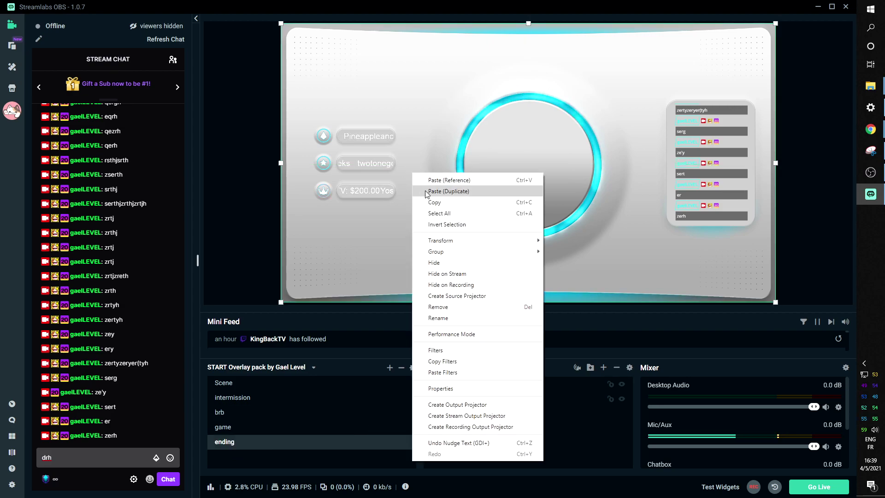
{"action": "left_click", "coordinate": [450, 192]}
Step: Change the ending scene's text to "E N D I N G" and center it on the screen
{"action": "double_click", "coordinate": [453, 384]}
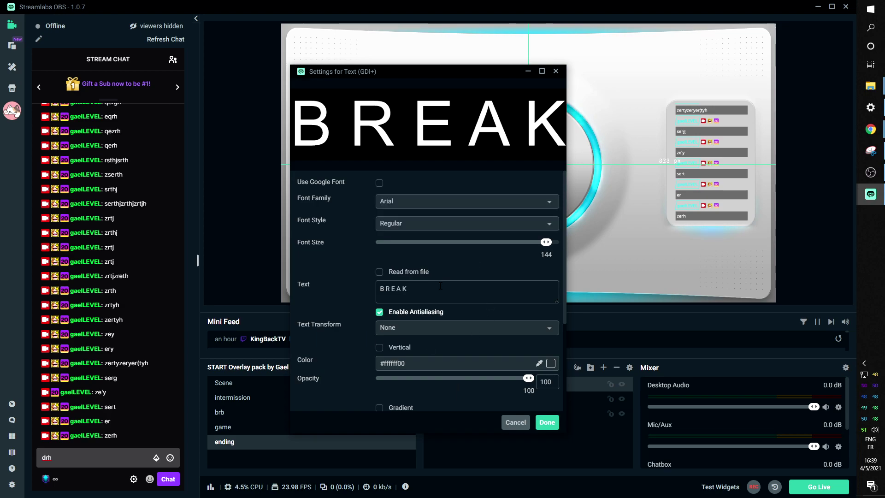
{"action": "triple_click", "coordinate": [440, 285]}
{"action": "type", "text": "E N D I N G"}
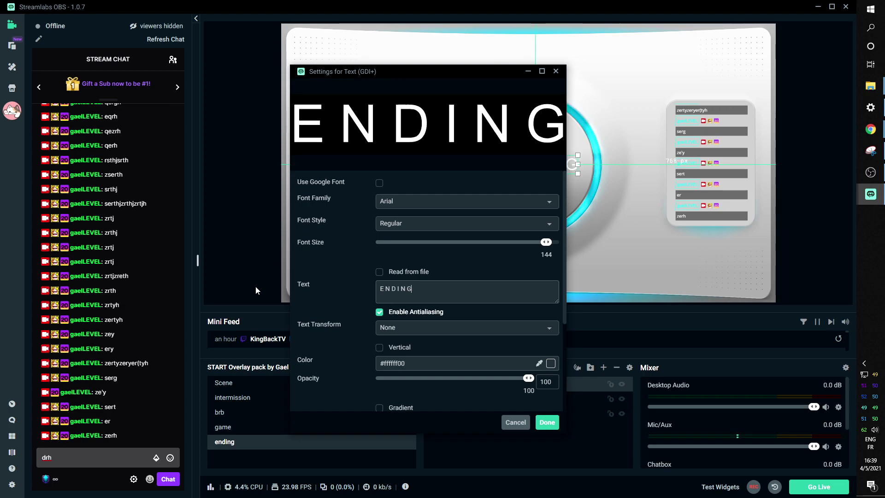
{"action": "left_click", "coordinate": [548, 422]}
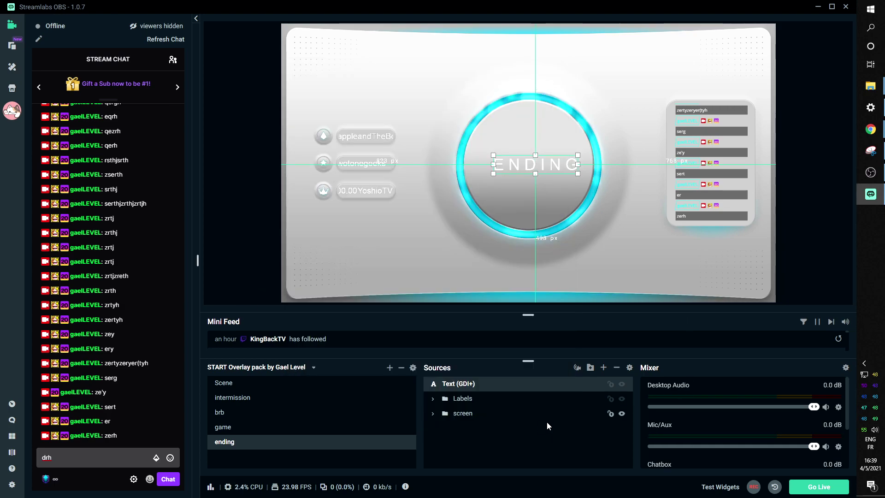
{"action": "right_click", "coordinate": [520, 168]}
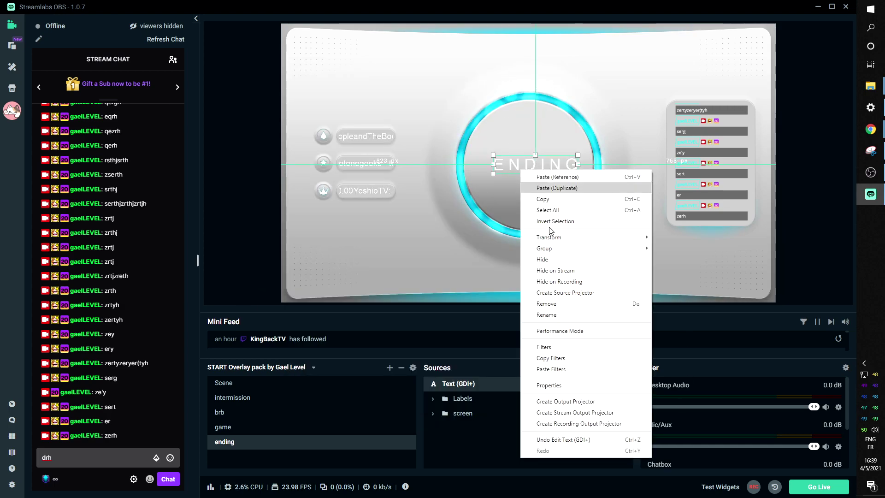
{"action": "mouse_move", "coordinate": [591, 237]}
{"action": "left_click", "coordinate": [697, 295]}
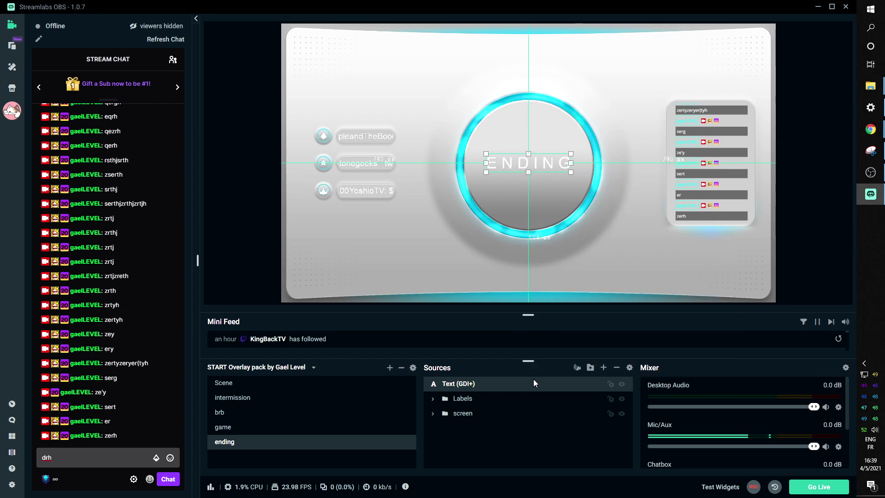
{"action": "left_click", "coordinate": [259, 217]}
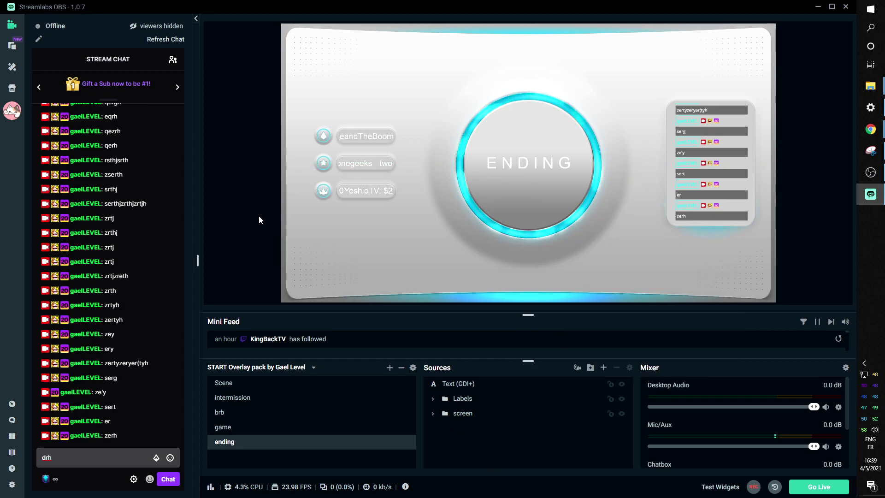
Step: Switch between the starting, brb and ending scenes to compare their center texts
{"action": "left_click", "coordinate": [228, 385]}
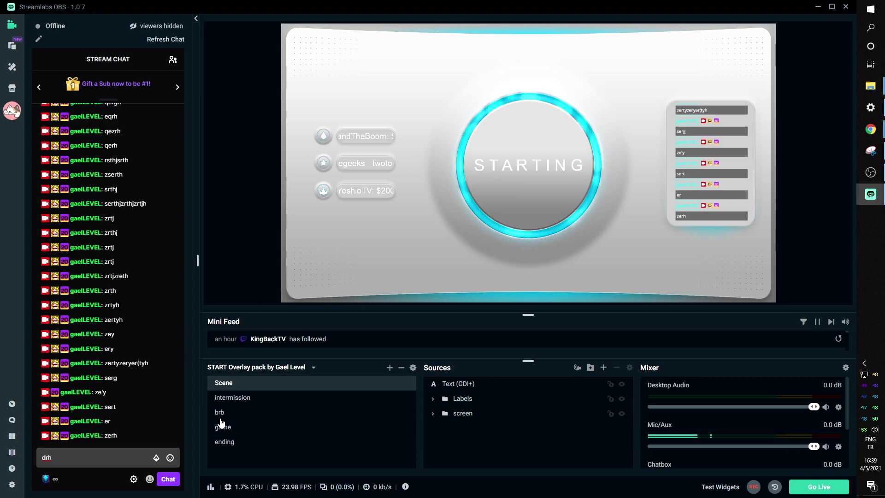
{"action": "left_click", "coordinate": [222, 412]}
{"action": "left_click", "coordinate": [225, 442]}
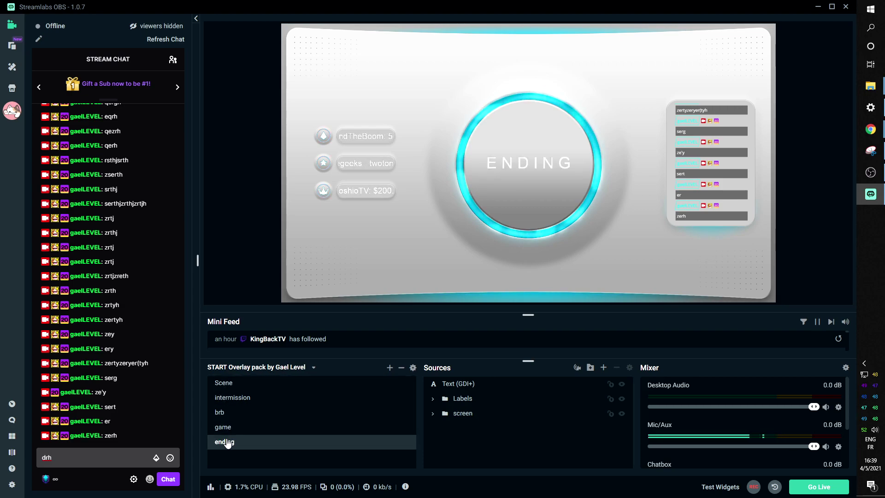
{"action": "left_click", "coordinate": [224, 384]}
{"action": "left_click", "coordinate": [222, 412]}
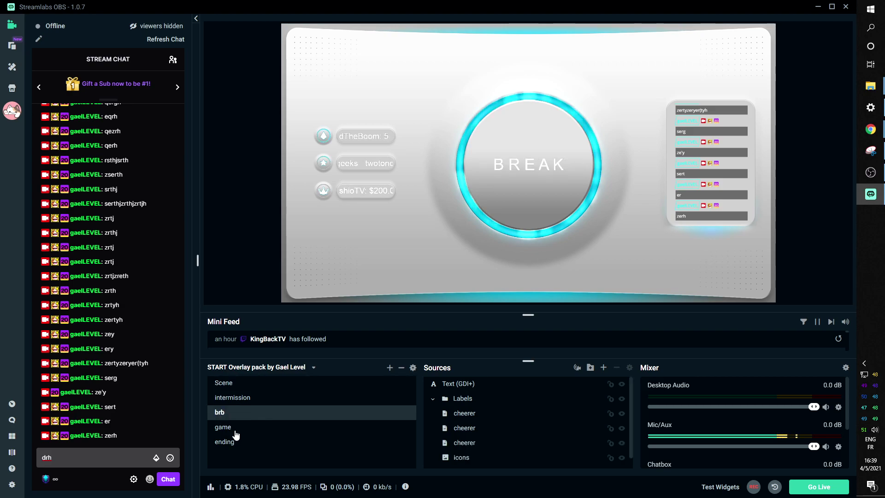
Step: Add a new Media Source to the intermission scene instead of reusing the existing overlay source
{"action": "left_click", "coordinate": [237, 399]}
{"action": "left_click", "coordinate": [604, 368]}
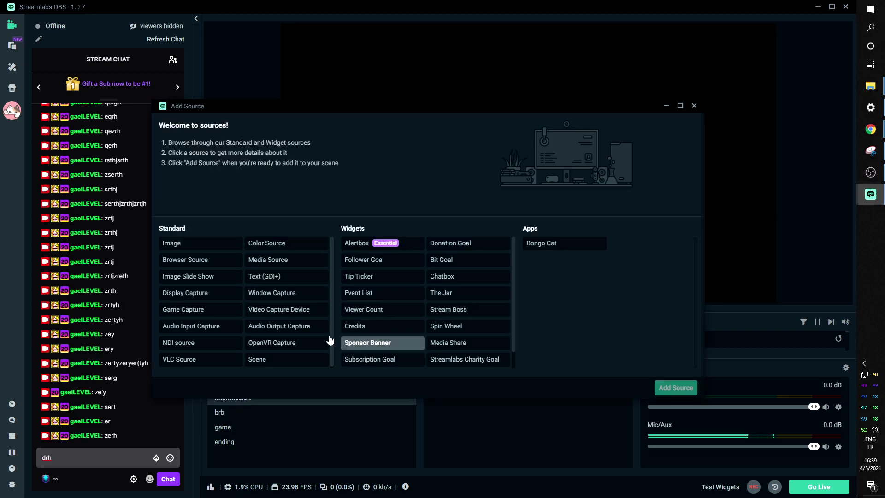
{"action": "left_click", "coordinate": [265, 261]}
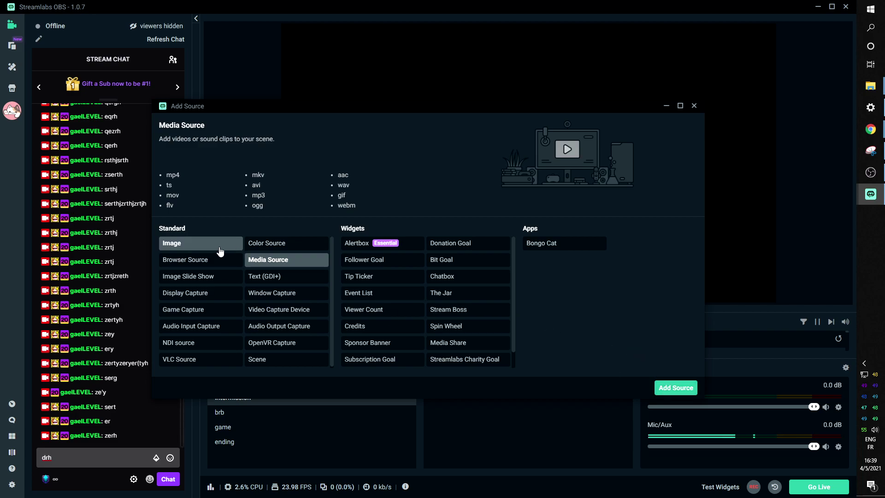
{"action": "left_click", "coordinate": [672, 390]}
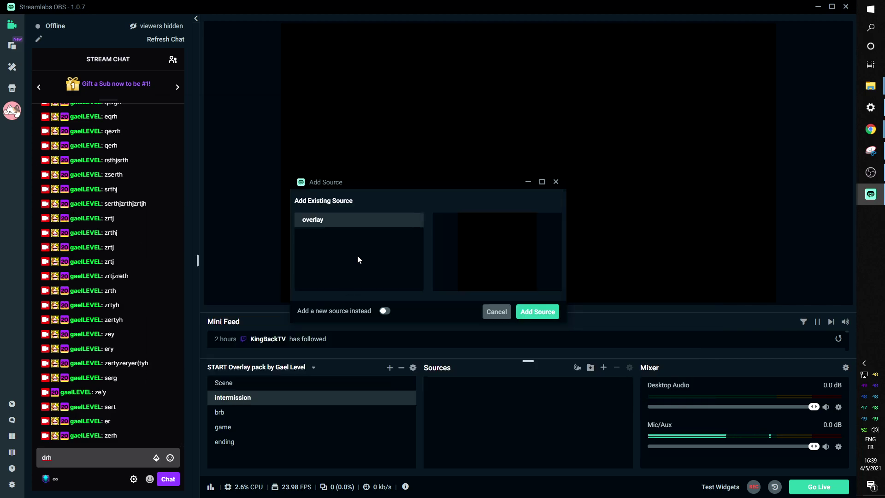
{"action": "left_click", "coordinate": [384, 312]}
{"action": "left_click", "coordinate": [538, 313]}
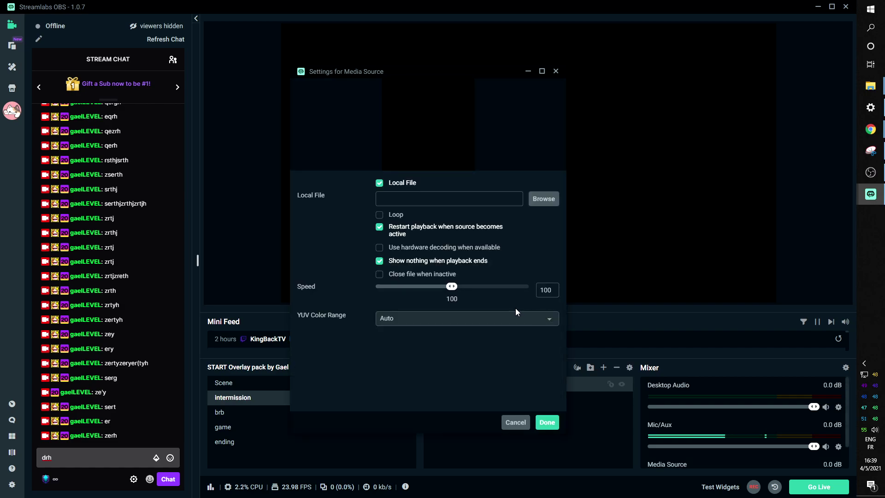
Step: Load Animated_Intermission Screen.webm from the Start\Animated folder into the media source with looping enabled
{"action": "left_click", "coordinate": [543, 202]}
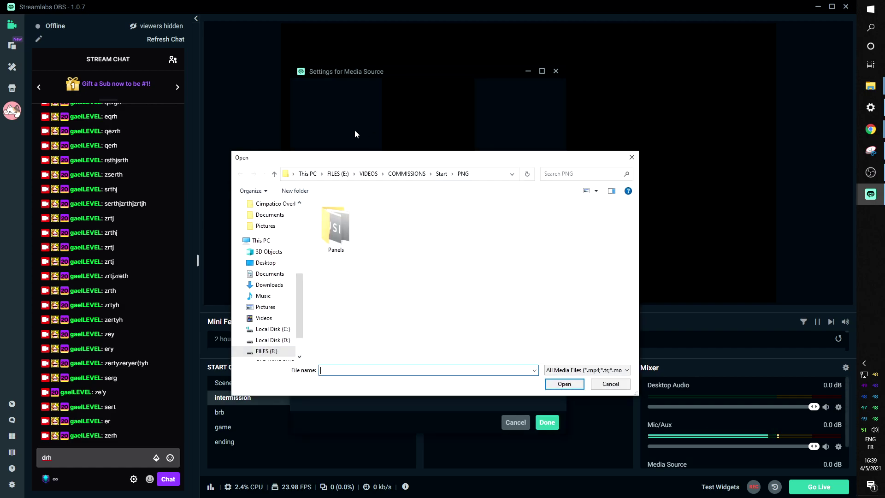
{"action": "left_click", "coordinate": [442, 173]}
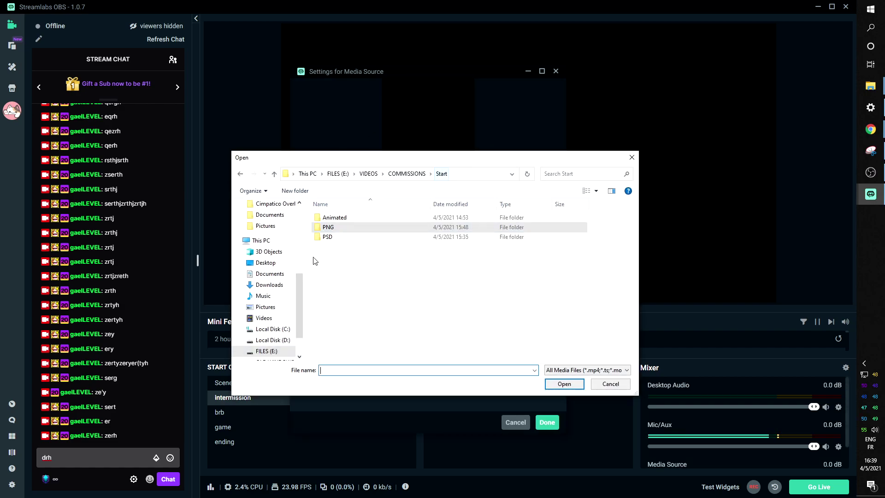
{"action": "double_click", "coordinate": [333, 218]}
{"action": "double_click", "coordinate": [569, 233]}
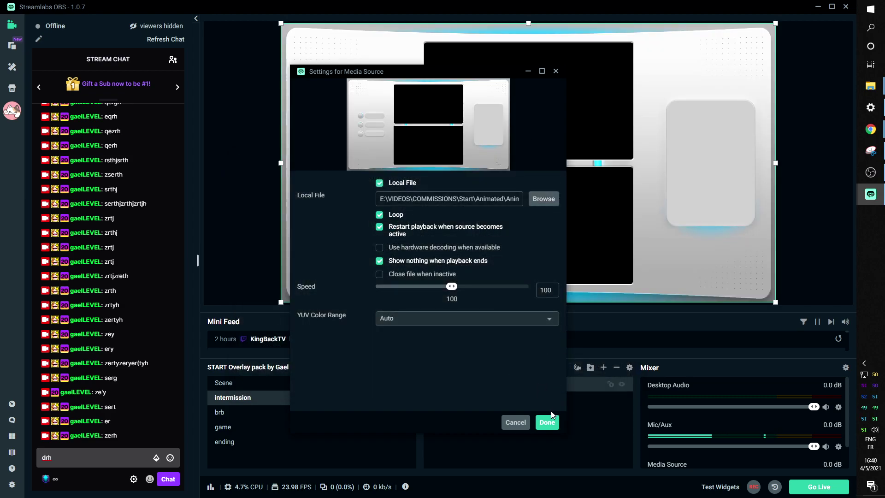
{"action": "left_click", "coordinate": [548, 422]}
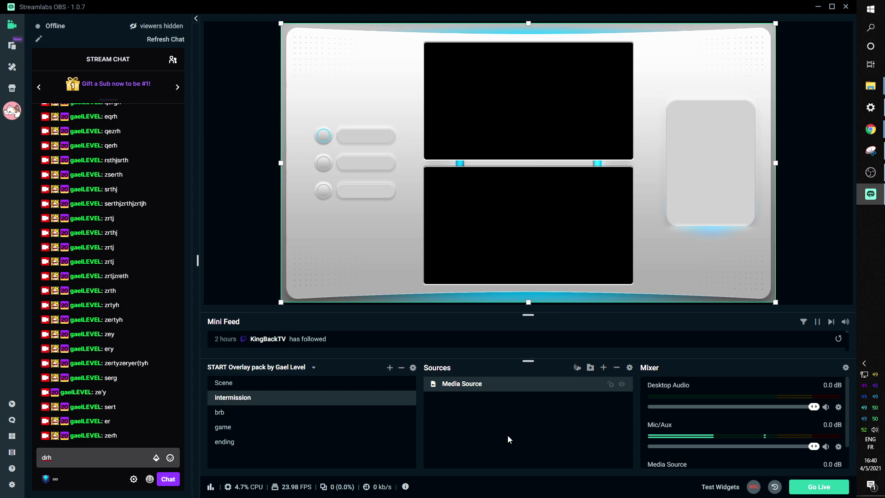
Step: Copy the Labels folder from the starting scene and paste it into the intermission scene as a reference
{"action": "left_click", "coordinate": [249, 383]}
{"action": "left_click", "coordinate": [462, 399]}
{"action": "right_click", "coordinate": [466, 248]}
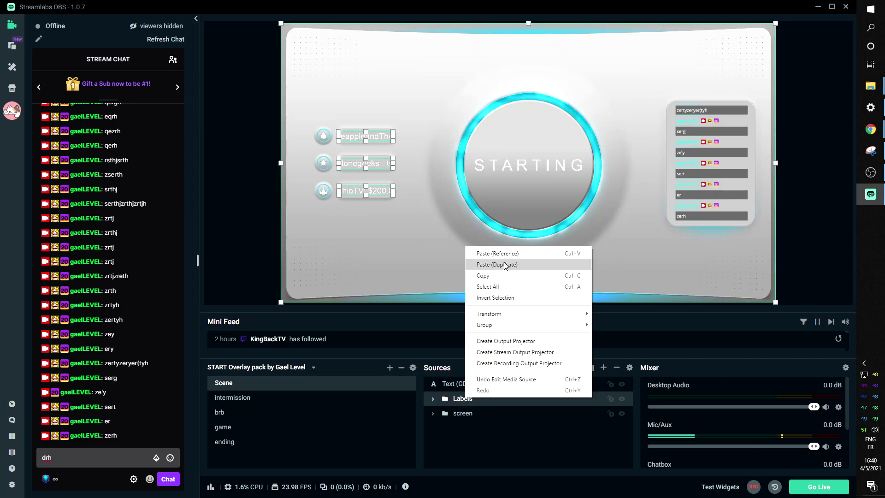
{"action": "left_click", "coordinate": [482, 276]}
{"action": "left_click", "coordinate": [233, 397]}
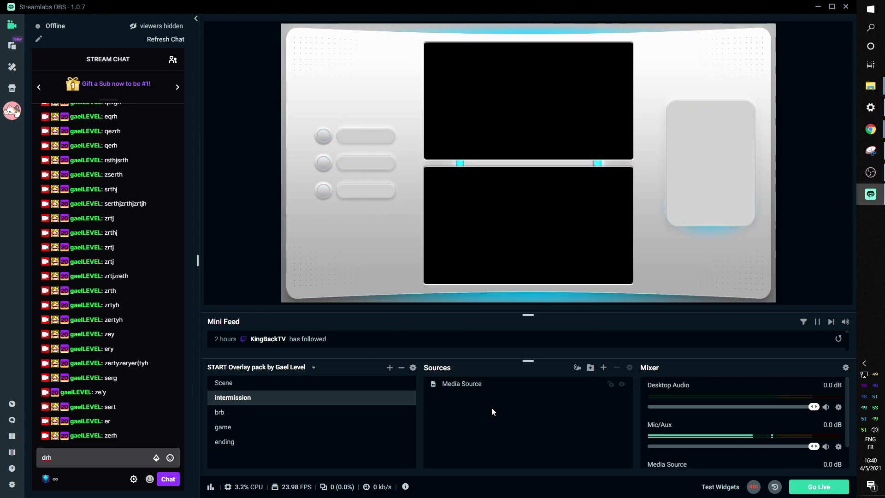
{"action": "right_click", "coordinate": [471, 209]}
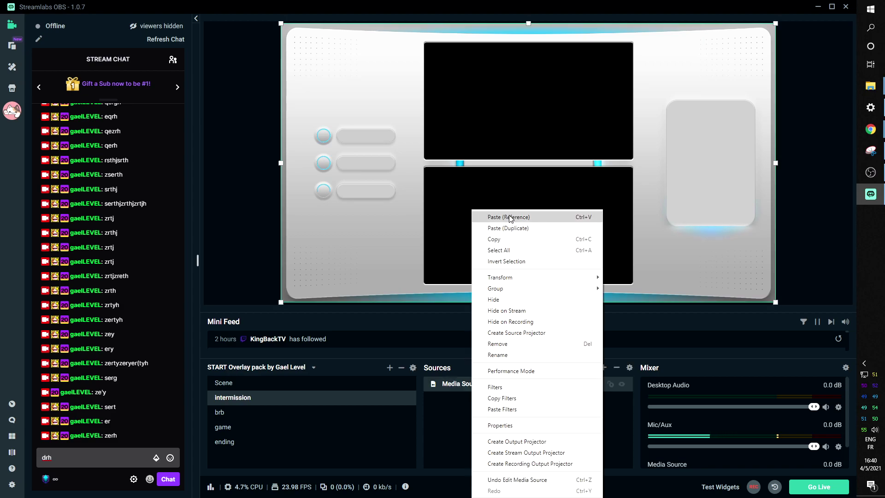
{"action": "left_click", "coordinate": [508, 213]}
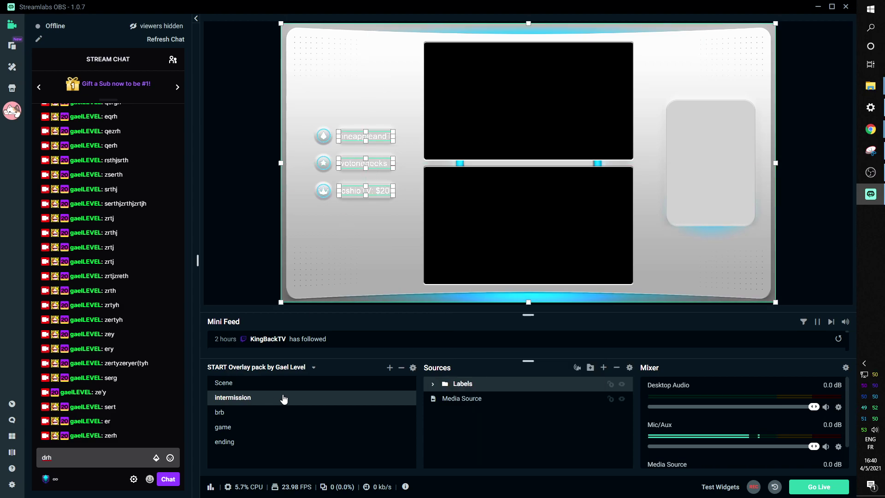
Step: Copy the Chatbox source from the screen folder of the starting scene
{"action": "left_click", "coordinate": [251, 383]}
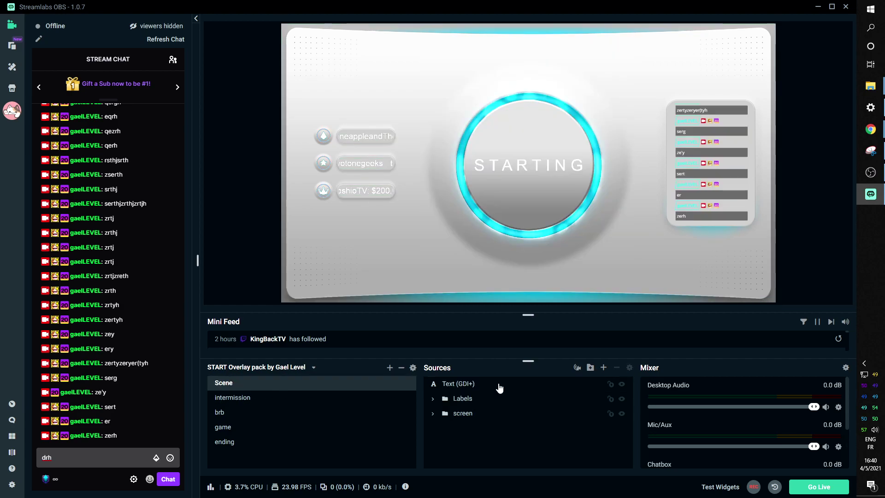
{"action": "left_click", "coordinate": [433, 398]}
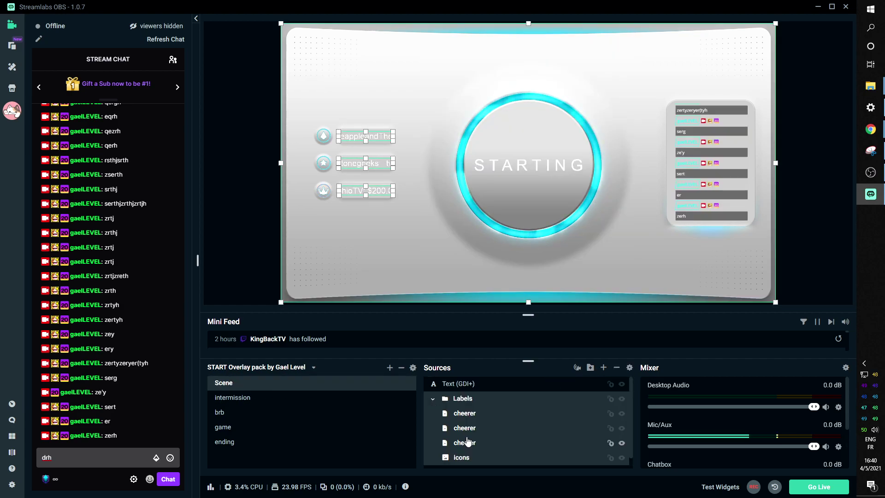
{"action": "left_click", "coordinate": [435, 415]}
{"action": "left_click", "coordinate": [432, 398]}
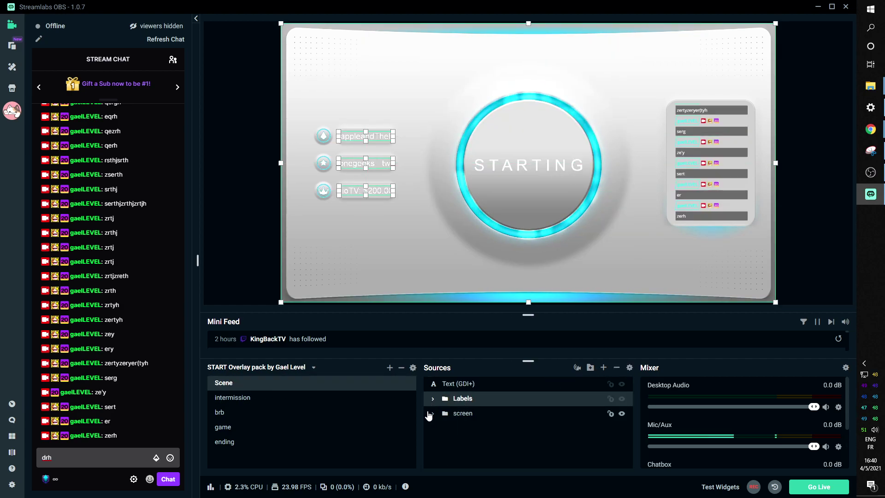
{"action": "left_click", "coordinate": [433, 413]}
{"action": "left_click", "coordinate": [466, 429]}
{"action": "right_click", "coordinate": [466, 429]}
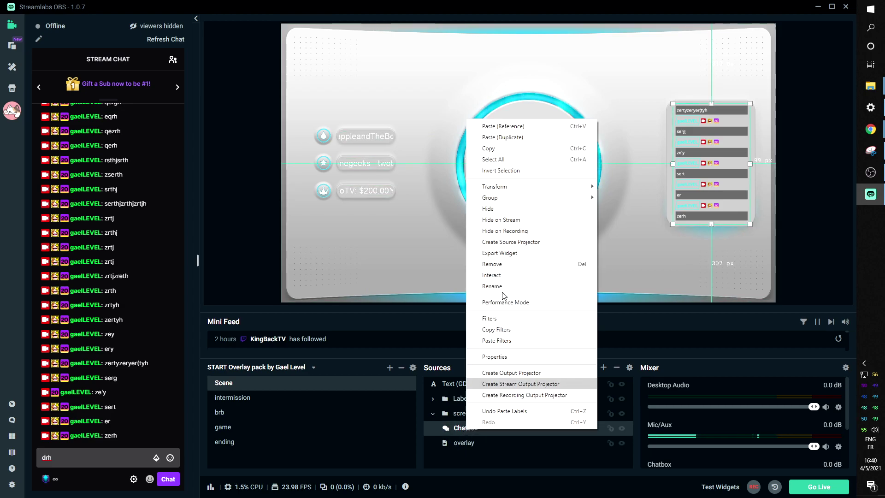
{"action": "left_click", "coordinate": [514, 156]}
{"action": "left_click", "coordinate": [466, 428]}
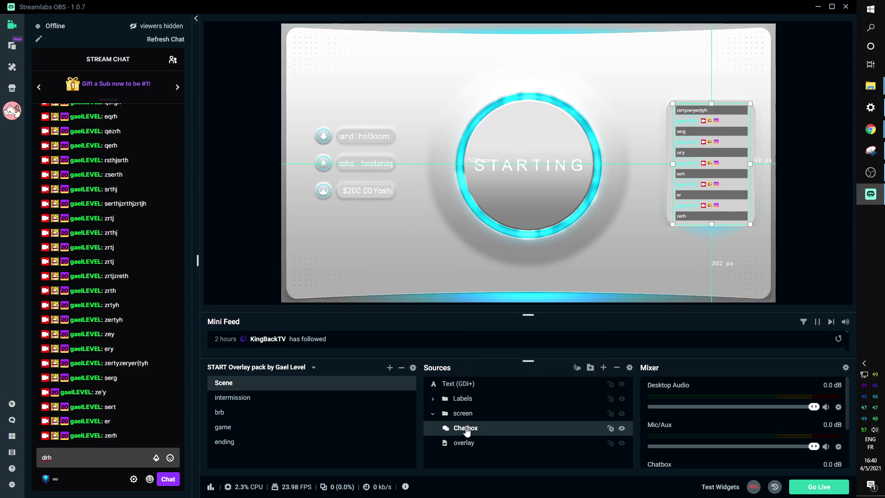
{"action": "right_click", "coordinate": [466, 429]}
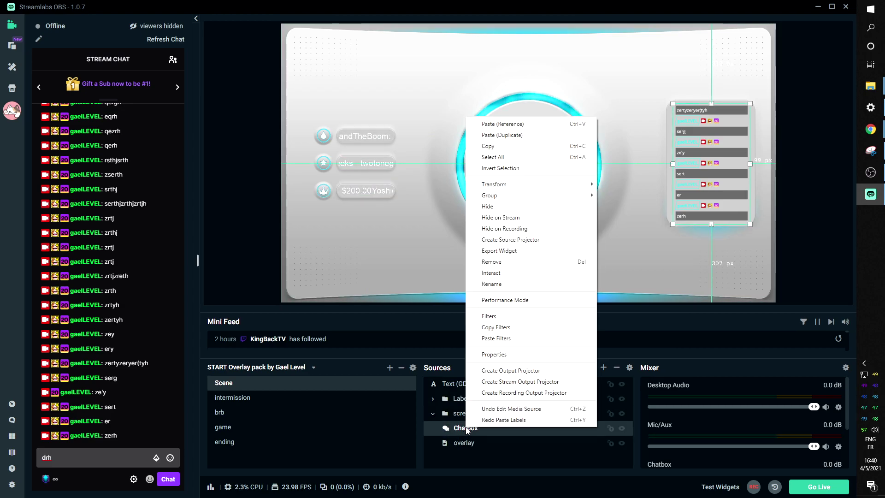
{"action": "left_click", "coordinate": [499, 149]}
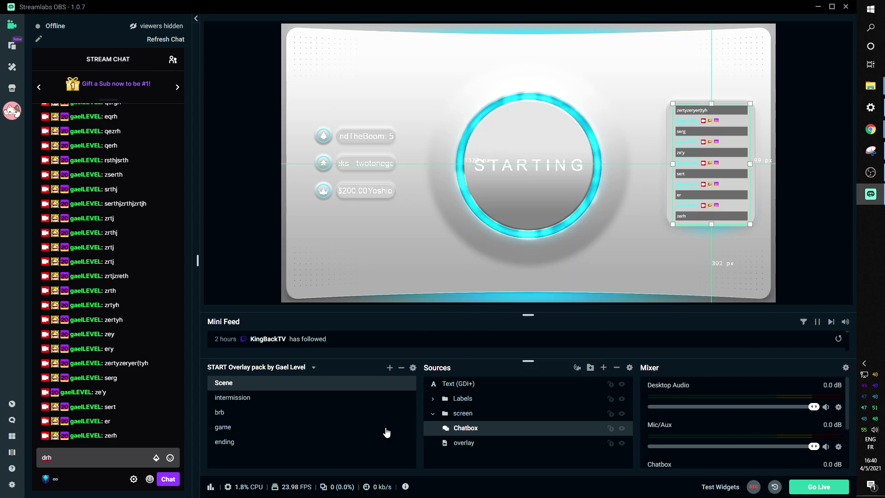
Step: Paste the copied Chatbox into the intermission scene as a reference and select the Media Source
{"action": "left_click", "coordinate": [235, 401]}
{"action": "right_click", "coordinate": [460, 225]}
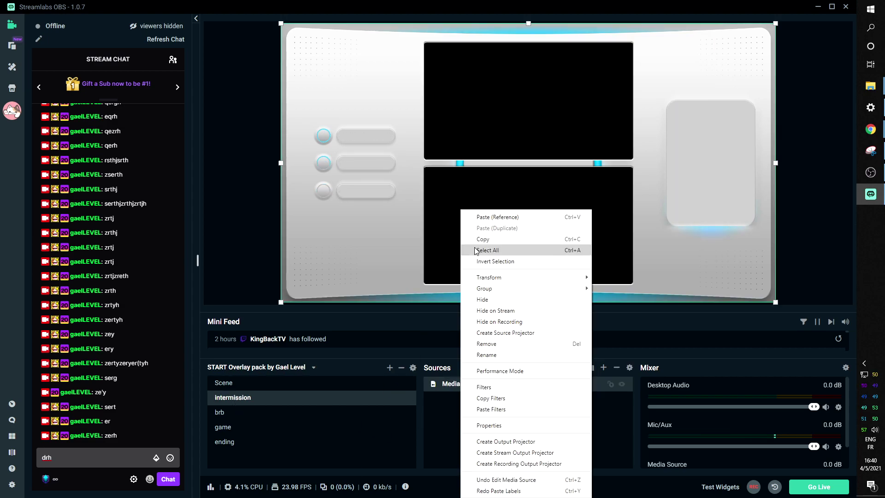
{"action": "left_click", "coordinate": [487, 220]}
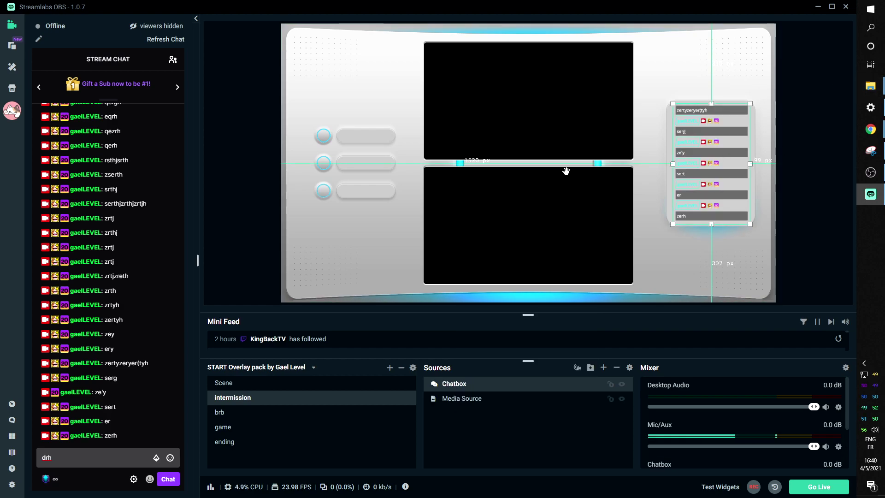
{"action": "left_click", "coordinate": [464, 399]}
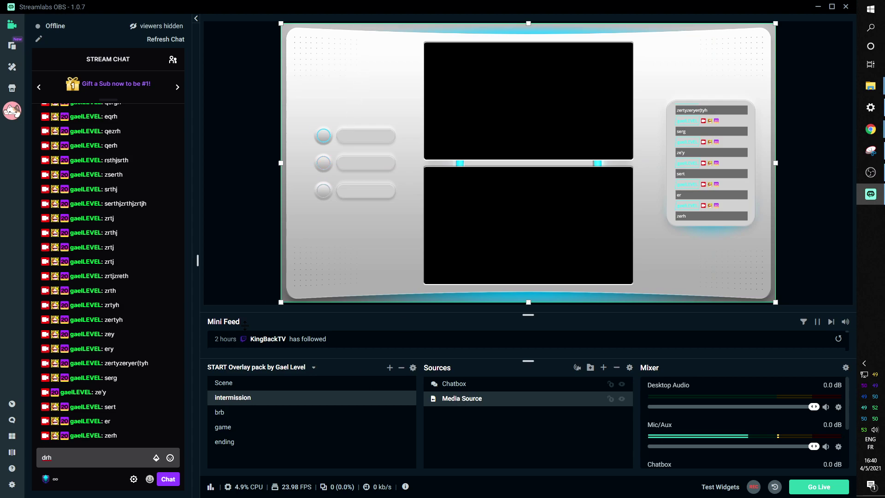
Step: Add a new Media Source named "cam overlay" to the game scene
{"action": "left_click", "coordinate": [244, 422]}
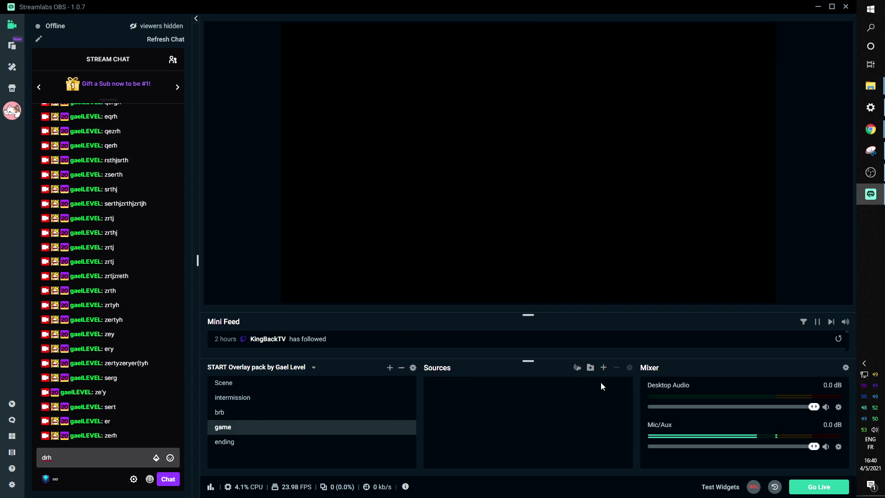
{"action": "left_click", "coordinate": [604, 369]}
{"action": "left_click", "coordinate": [264, 263]}
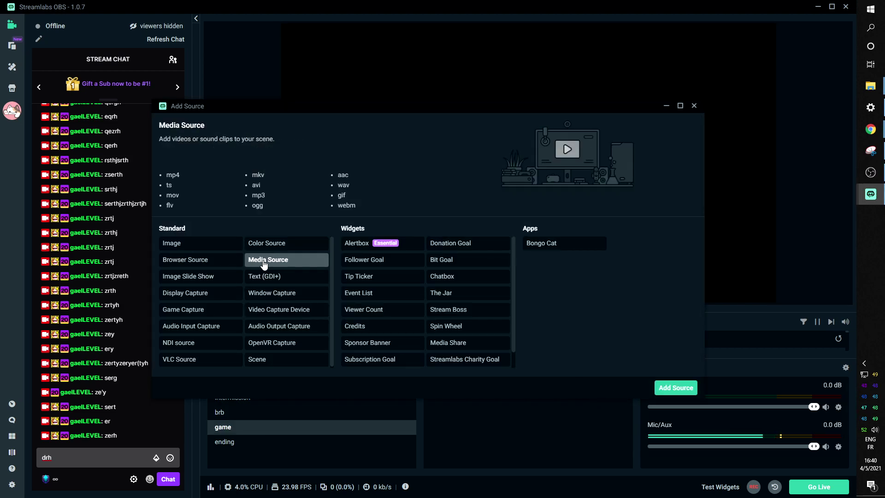
{"action": "left_click", "coordinate": [675, 388]}
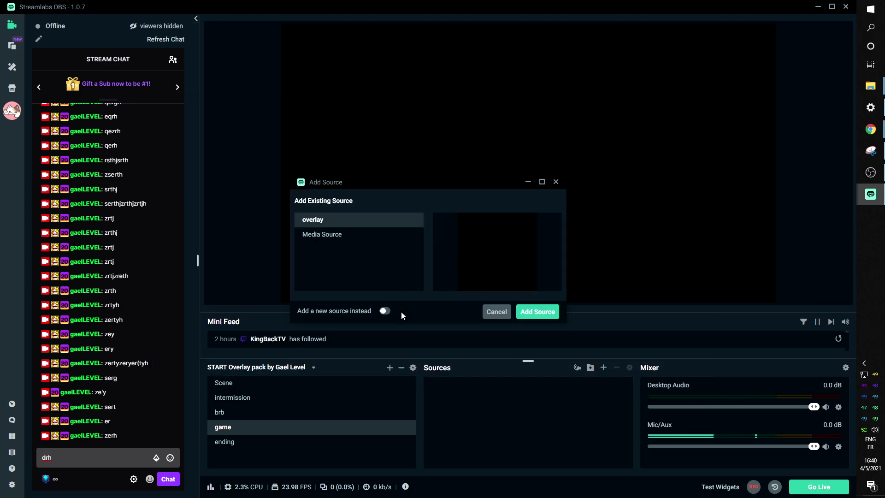
{"action": "left_click", "coordinate": [384, 312]}
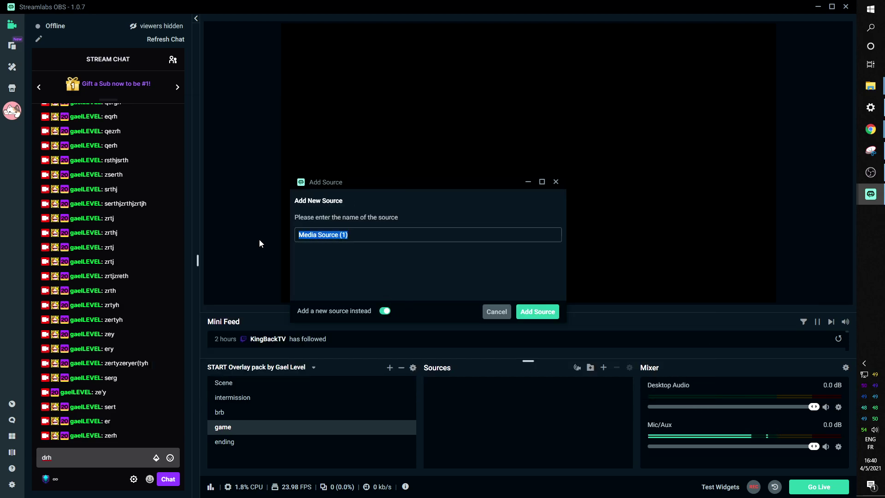
{"action": "type", "text": "cam overlay"}
{"action": "left_click", "coordinate": [537, 312]}
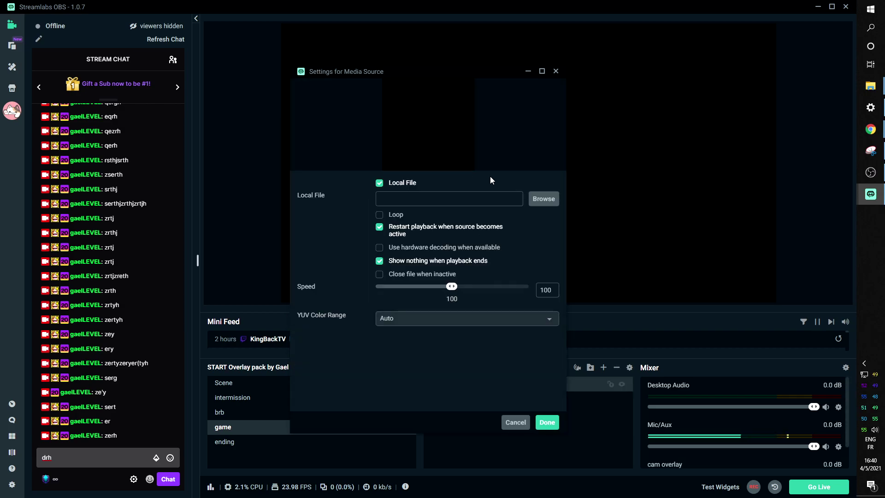
Step: Load Animated_Camera overlay Narrow.webm as the cam overlay's local file and accept the source settings
{"action": "left_click", "coordinate": [536, 200]}
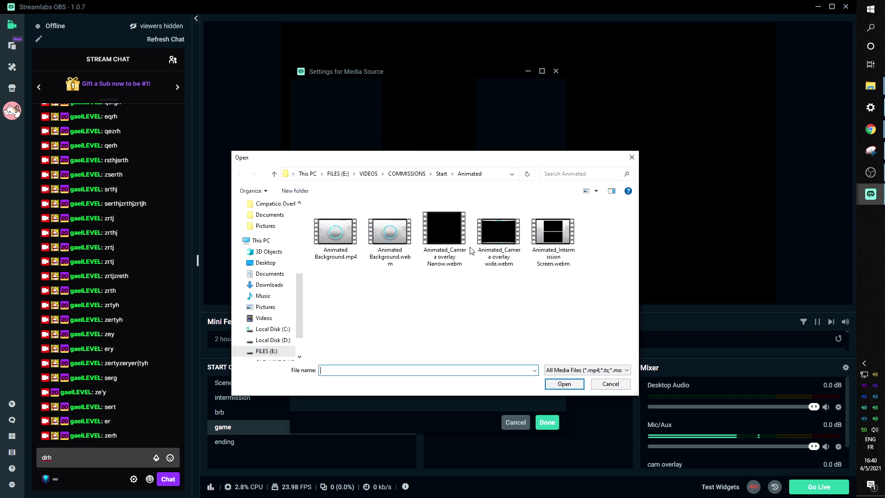
{"action": "left_click", "coordinate": [447, 241]}
{"action": "left_click", "coordinate": [559, 383]}
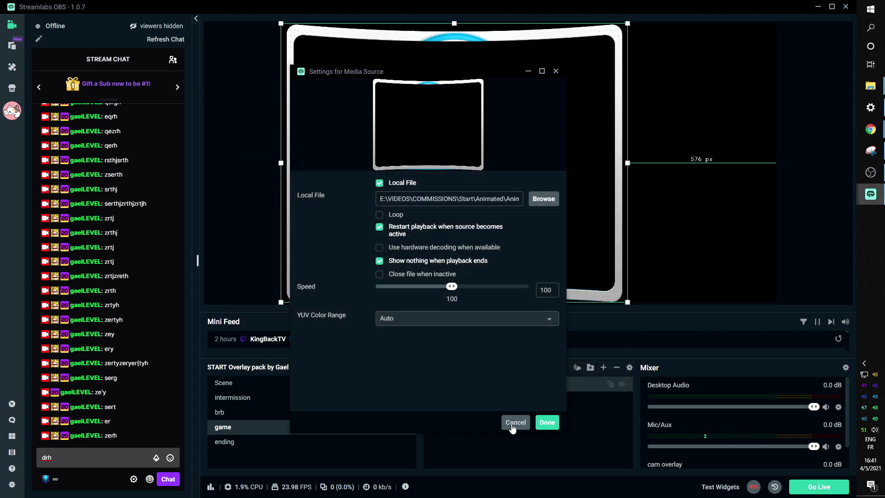
{"action": "left_click", "coordinate": [550, 421]}
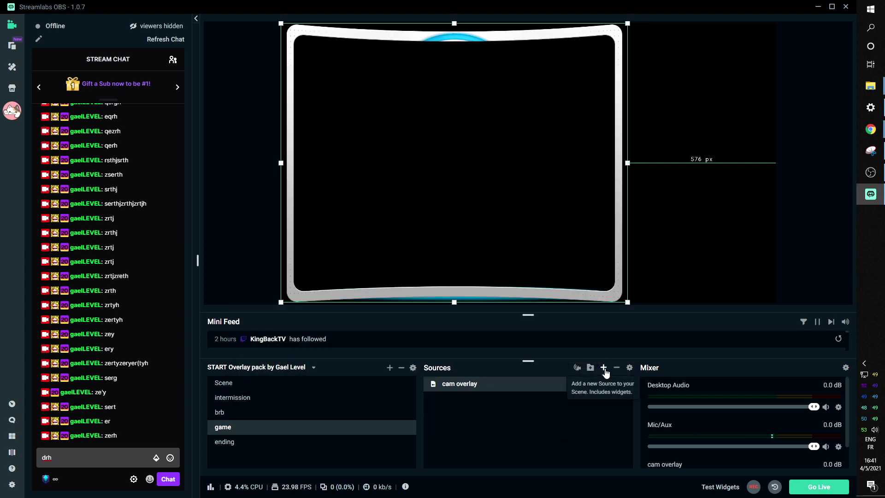
Step: Add a Video Capture Device source to the game scene and set its device to HD Pro Webcam C920
{"action": "left_click", "coordinate": [604, 368]}
{"action": "left_click", "coordinate": [273, 309]}
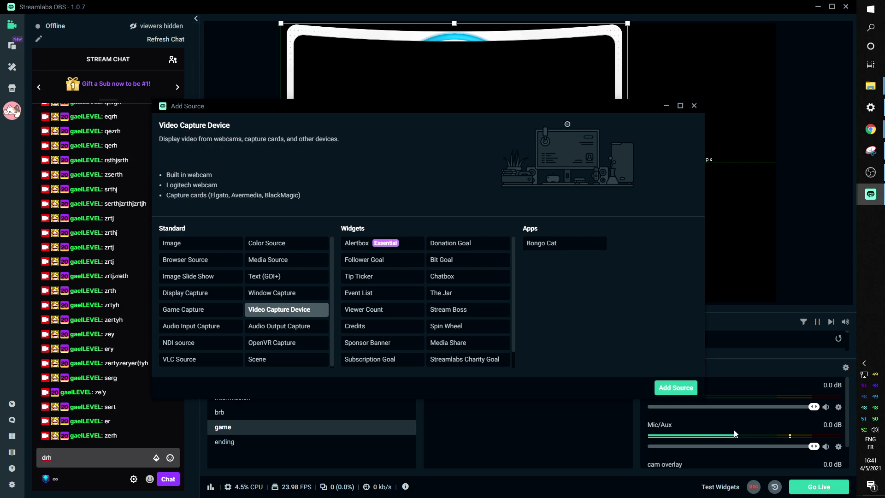
{"action": "left_click", "coordinate": [673, 390]}
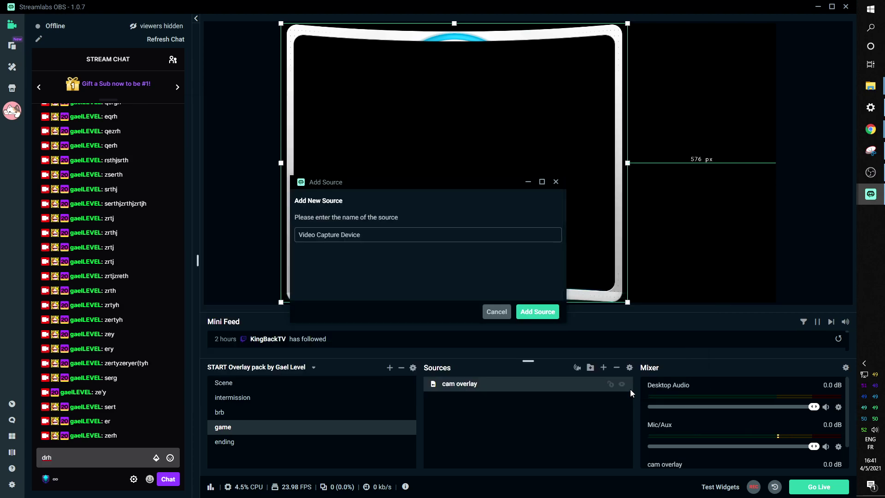
{"action": "left_click", "coordinate": [538, 312]}
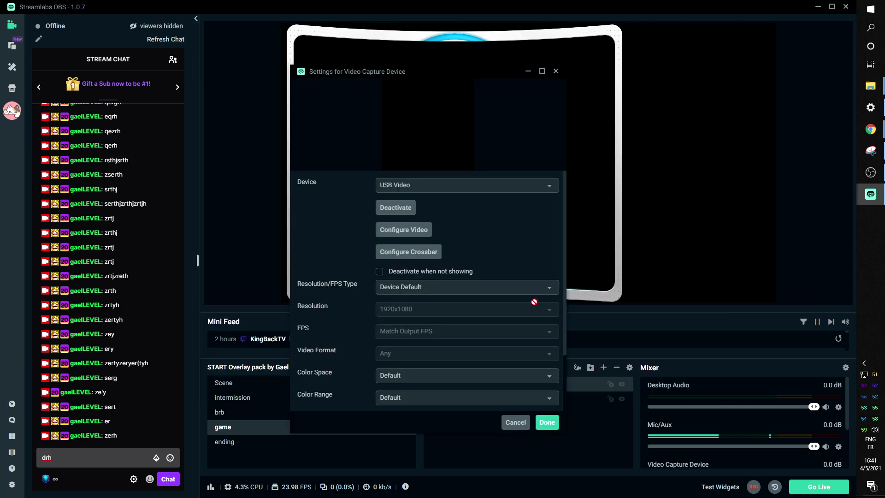
{"action": "left_click", "coordinate": [438, 184]}
{"action": "left_click", "coordinate": [442, 256]}
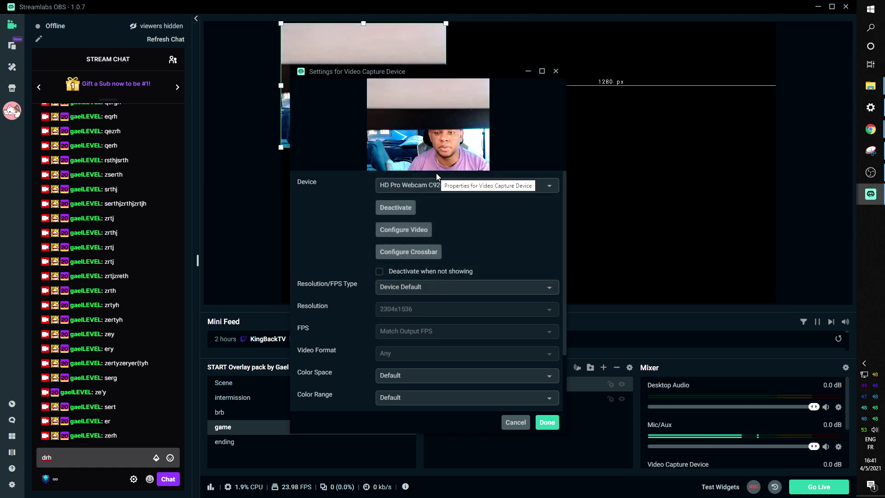
{"action": "left_click", "coordinate": [871, 172]}
{"action": "left_click", "coordinate": [494, 184]}
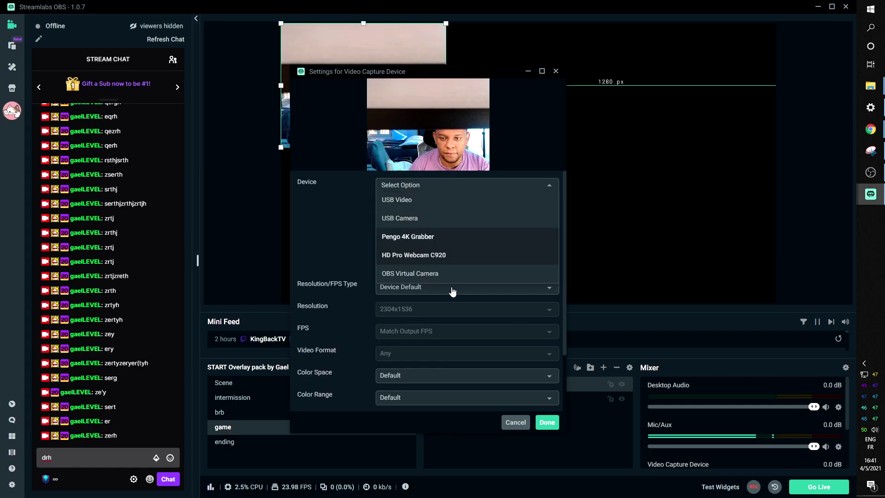
{"action": "left_click", "coordinate": [408, 236]}
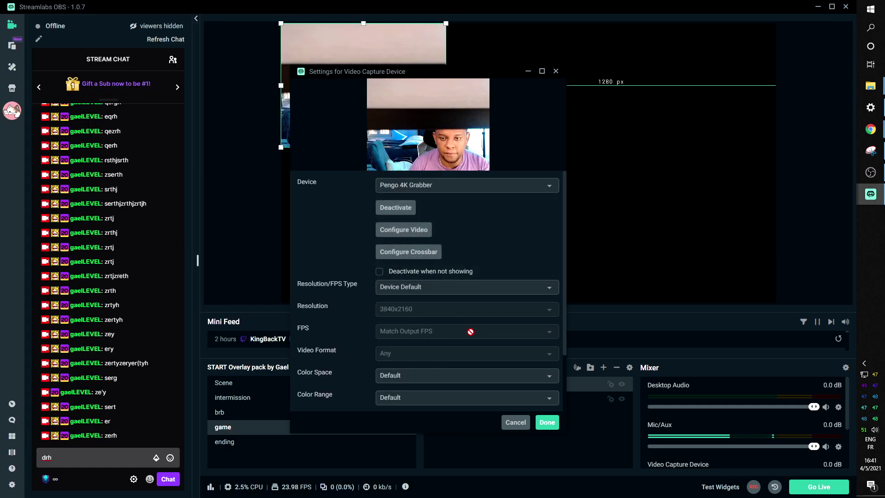
{"action": "left_click", "coordinate": [546, 422]}
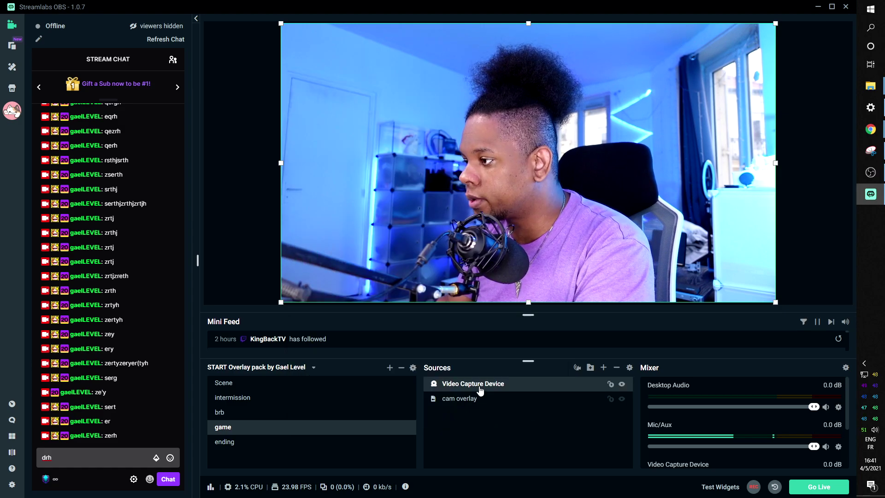
{"action": "left_click_drag", "start_coordinate": [475, 384], "coordinate": [474, 411]}
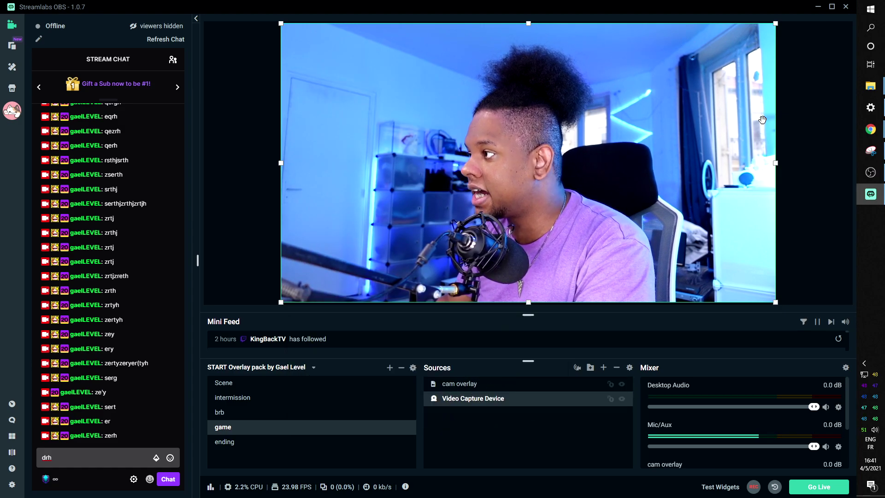
Step: Turn on Loop for the cam overlay source and accept its settings
{"action": "left_click", "coordinate": [480, 388]}
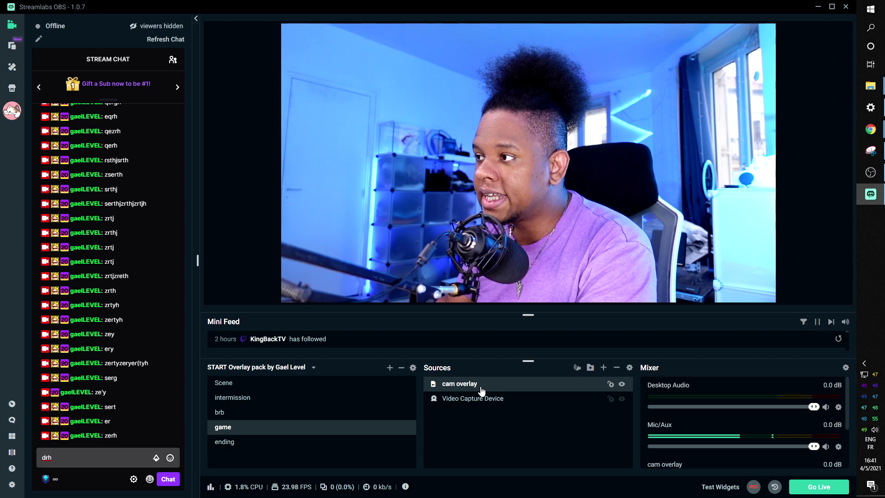
{"action": "double_click", "coordinate": [480, 387]}
{"action": "left_click", "coordinate": [378, 215]}
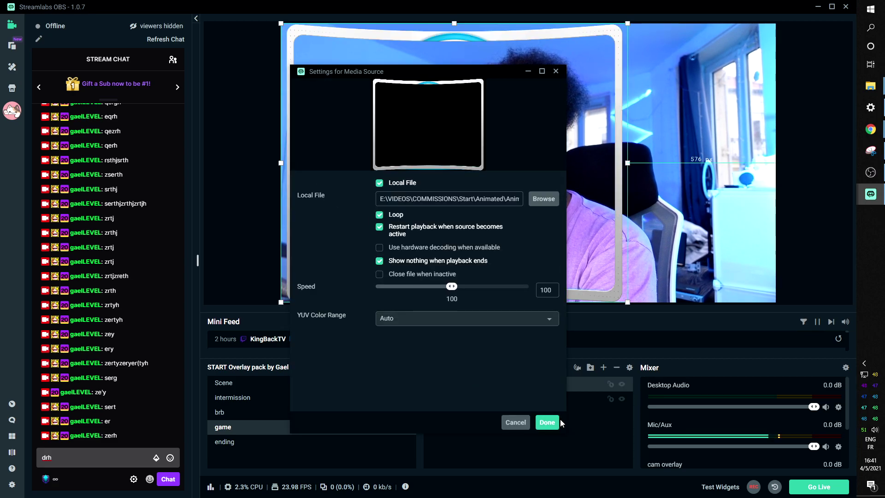
{"action": "left_click", "coordinate": [547, 422]}
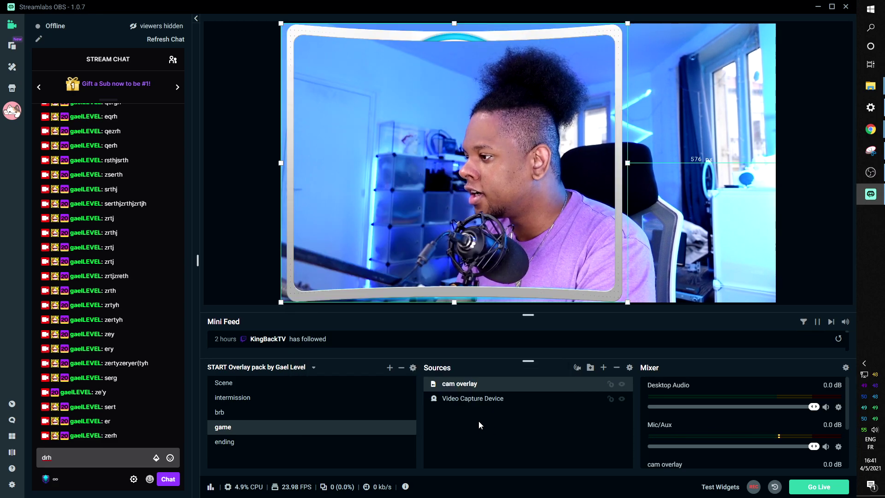
Step: Flip the Video Capture Device source horizontally in the game scene
{"action": "left_click", "coordinate": [461, 400]}
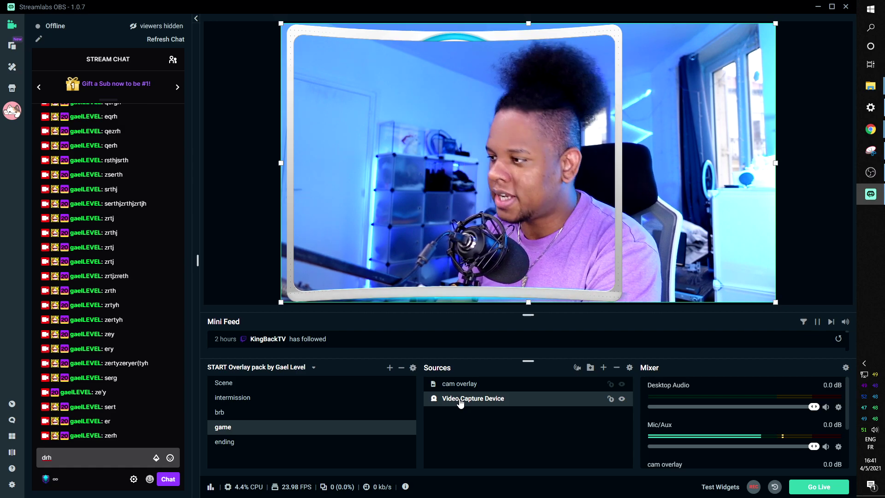
{"action": "right_click", "coordinate": [459, 398]}
{"action": "mouse_move", "coordinate": [542, 182]}
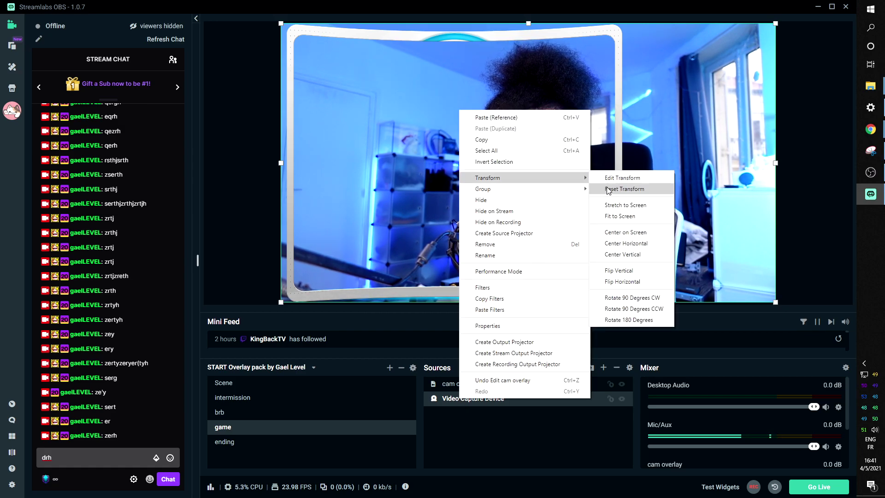
{"action": "left_click", "coordinate": [635, 284]}
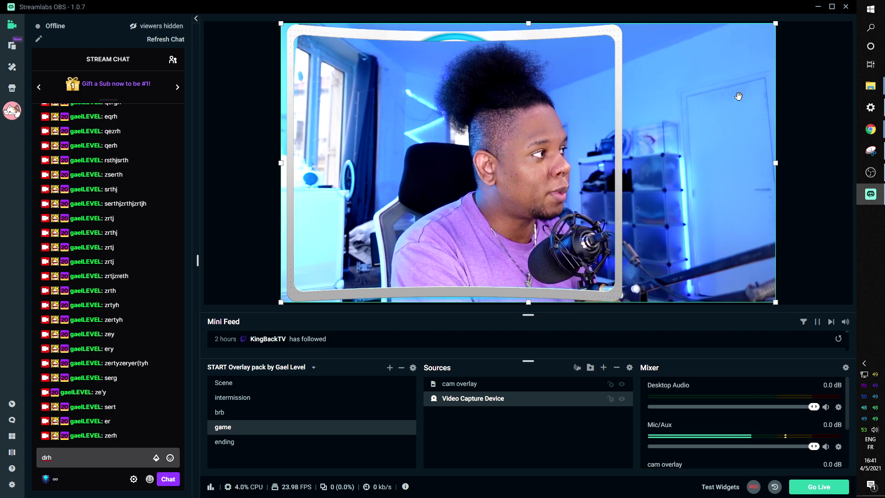
Step: Shift the webcam video leftward and scale it down so its height fits inside the cam overlay frame
{"action": "left_click_drag", "start_coordinate": [673, 176], "coordinate": [602, 177]}
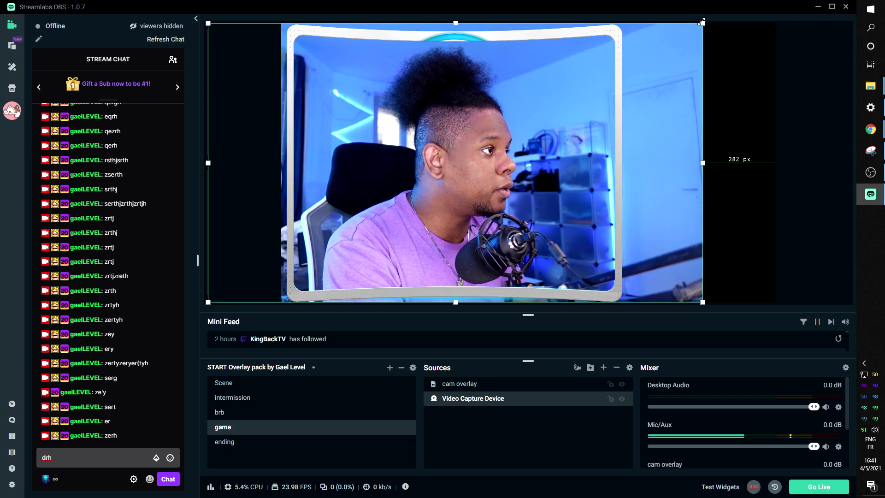
{"action": "left_click_drag", "start_coordinate": [700, 26], "coordinate": [684, 38]}
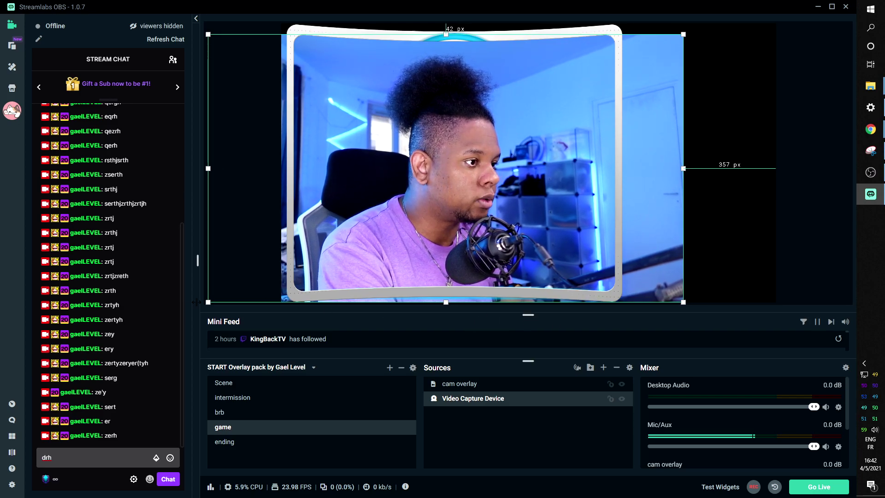
{"action": "left_click_drag", "start_coordinate": [207, 301], "coordinate": [223, 294]}
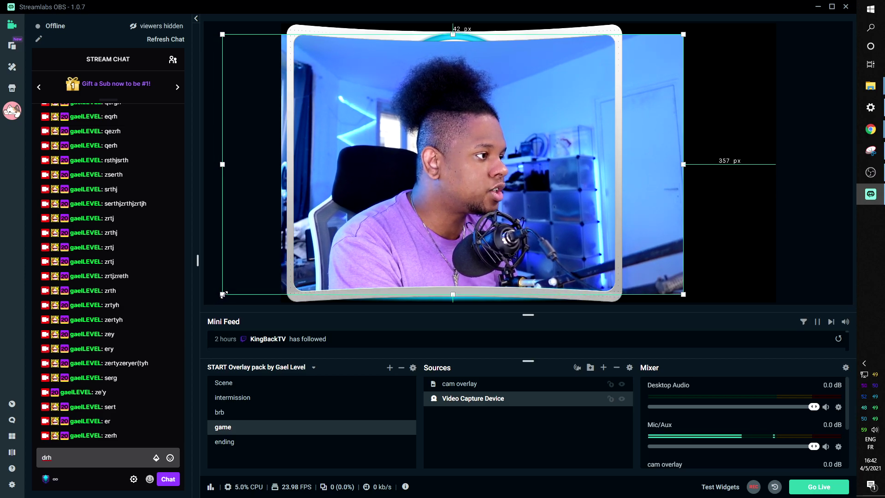
{"action": "left_click_drag", "start_coordinate": [493, 245], "coordinate": [492, 244]}
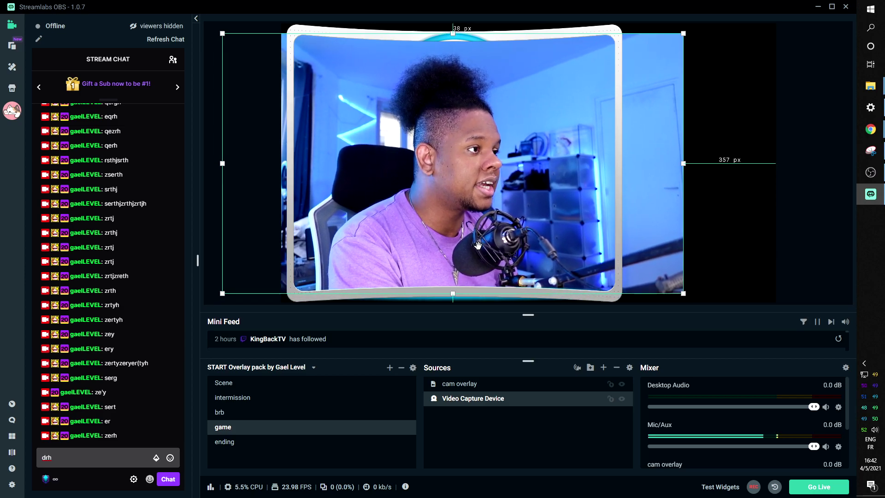
Step: Crop both sides of the webcam video so that nothing extends beyond the cam overlay frame
{"action": "left_click", "coordinate": [478, 245]}
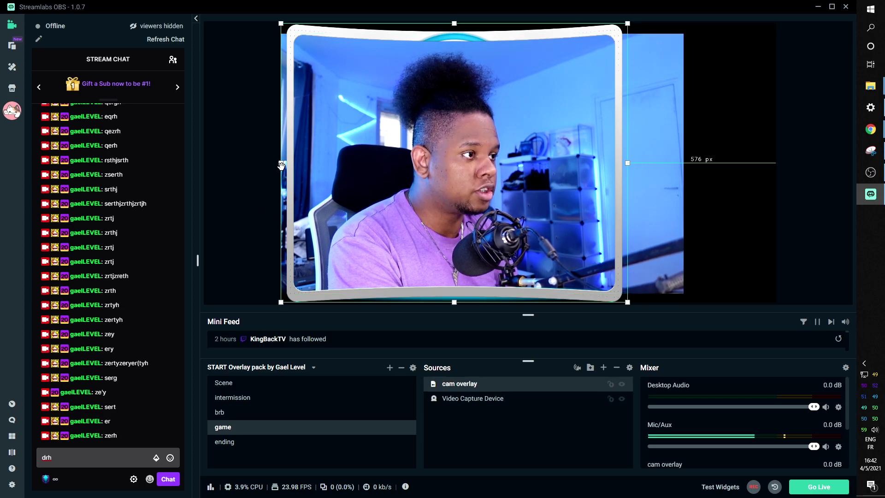
{"action": "left_click", "coordinate": [657, 227]}
{"action": "left_click_drag", "start_coordinate": [681, 163], "coordinate": [618, 163]}
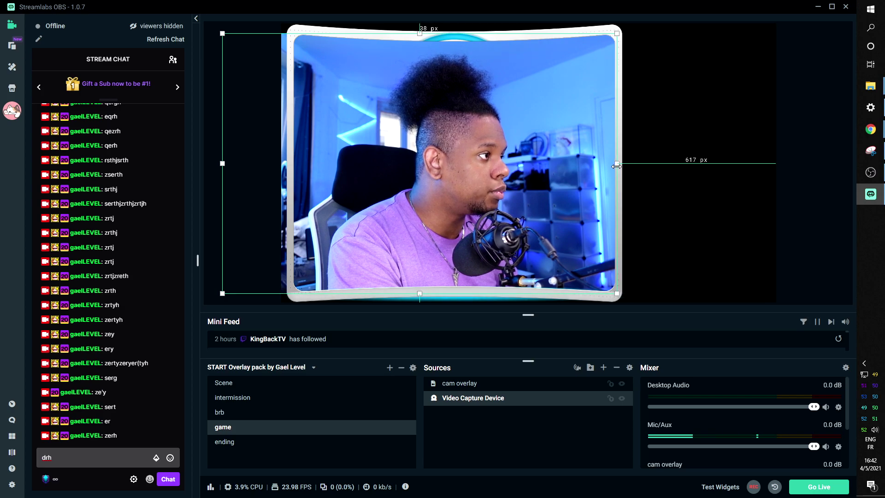
{"action": "left_click_drag", "start_coordinate": [222, 163], "coordinate": [292, 165]}
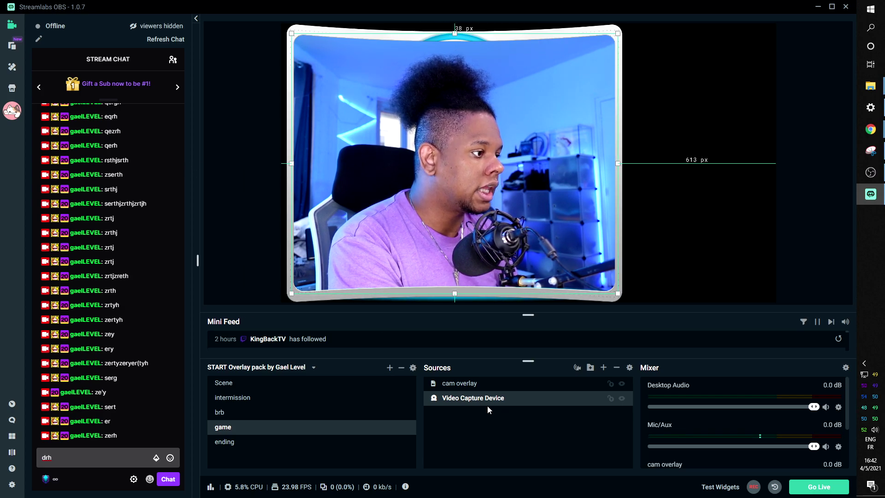
Step: Group the cam overlay and Video Capture Device sources into a folder named "cam"
{"action": "left_click", "coordinate": [470, 383]}
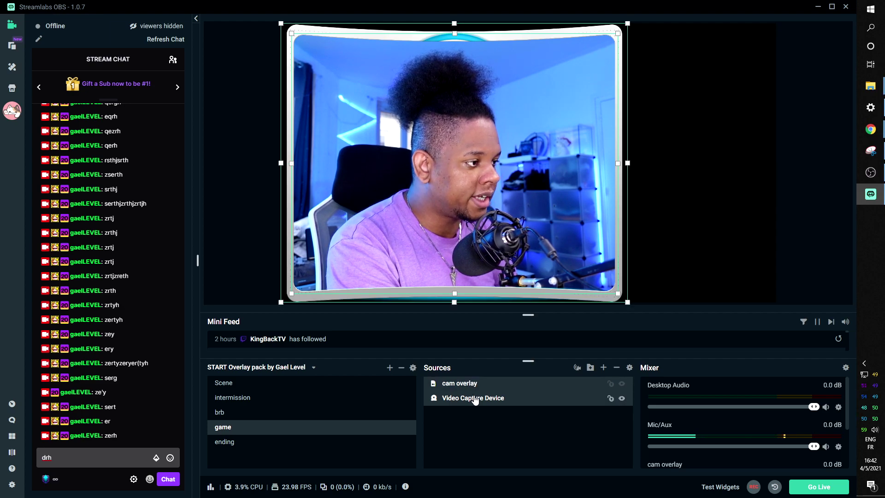
{"action": "left_click", "coordinate": [593, 367]}
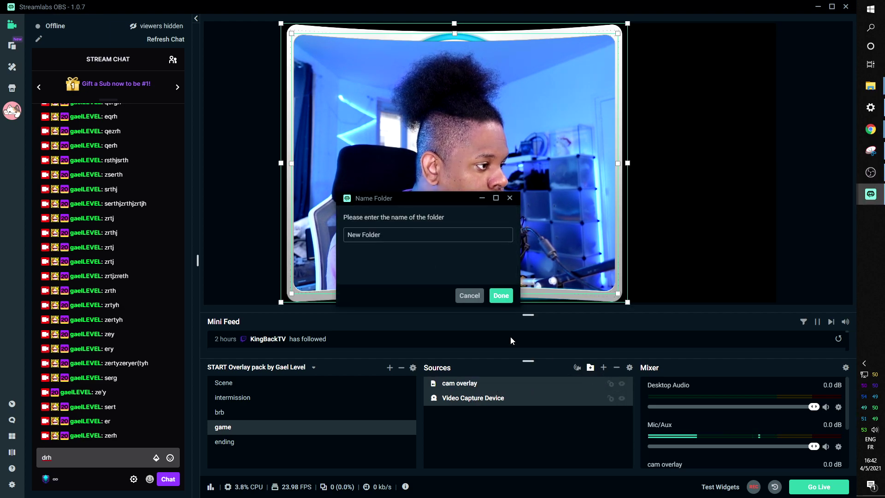
{"action": "triple_click", "coordinate": [387, 228]}
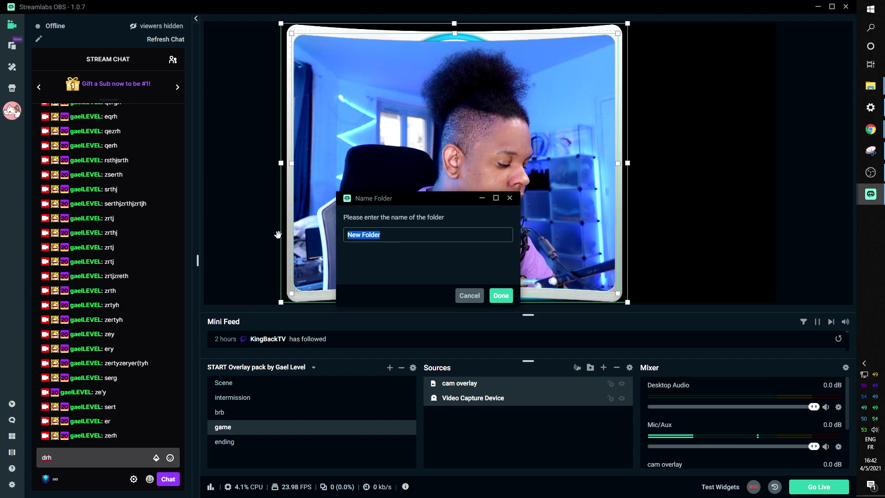
{"action": "type", "text": "cam"}
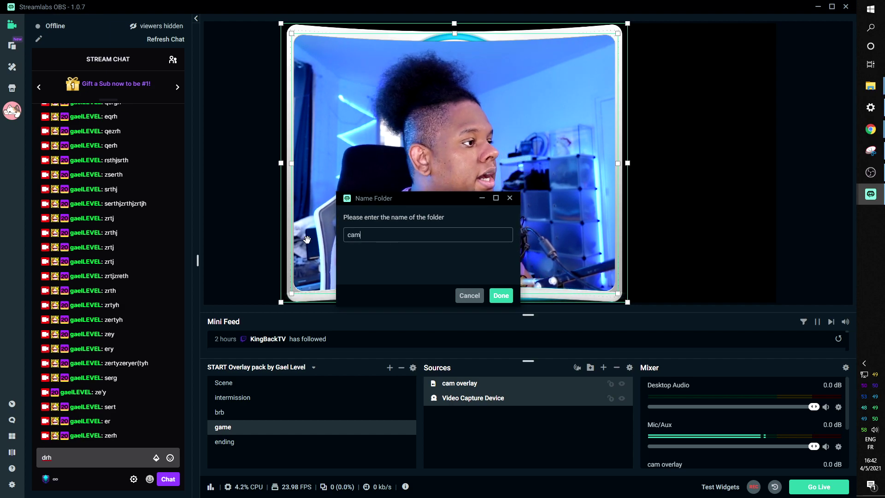
{"action": "left_click", "coordinate": [501, 295]}
Step: Scale down the framed webcam and place it near the left edge of the game scene at mid-height
{"action": "left_click_drag", "start_coordinate": [627, 163], "coordinate": [428, 196]}
{"action": "left_click_drag", "start_coordinate": [338, 252], "coordinate": [365, 192]}
{"action": "left_click", "coordinate": [274, 138]}
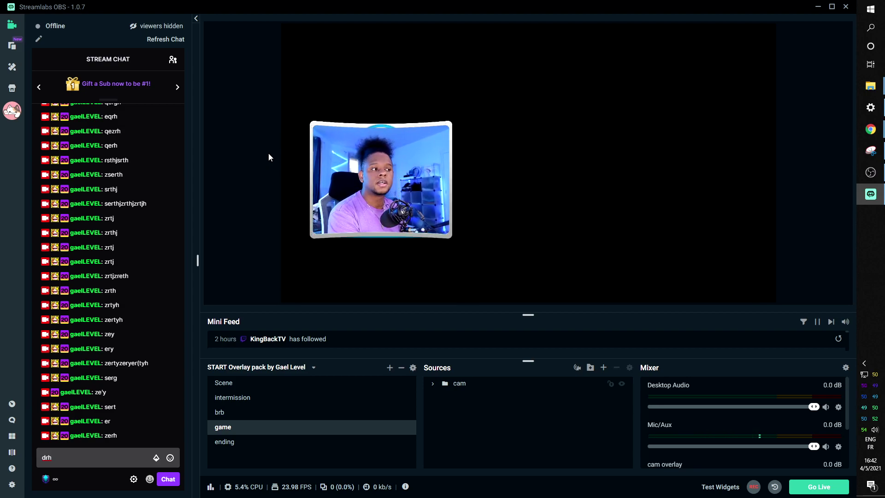
Step: Add a new Game Capture source to the game scene
{"action": "left_click", "coordinate": [603, 367]}
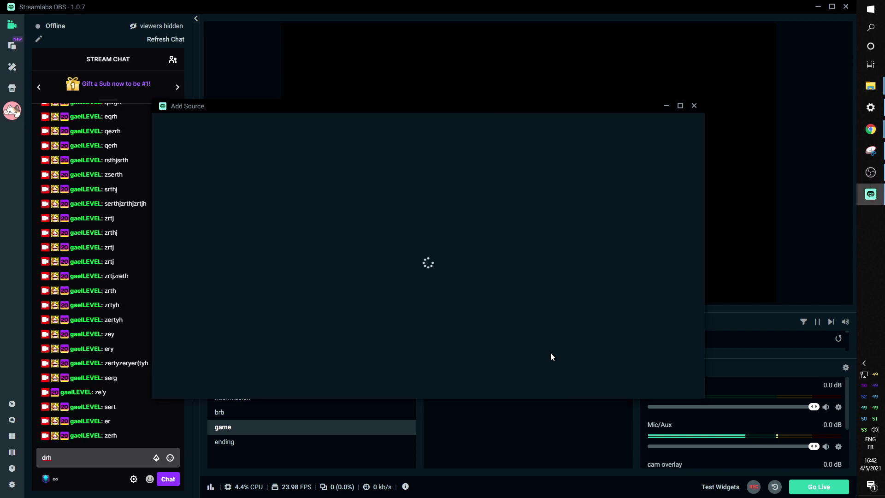
{"action": "left_click", "coordinate": [179, 310]}
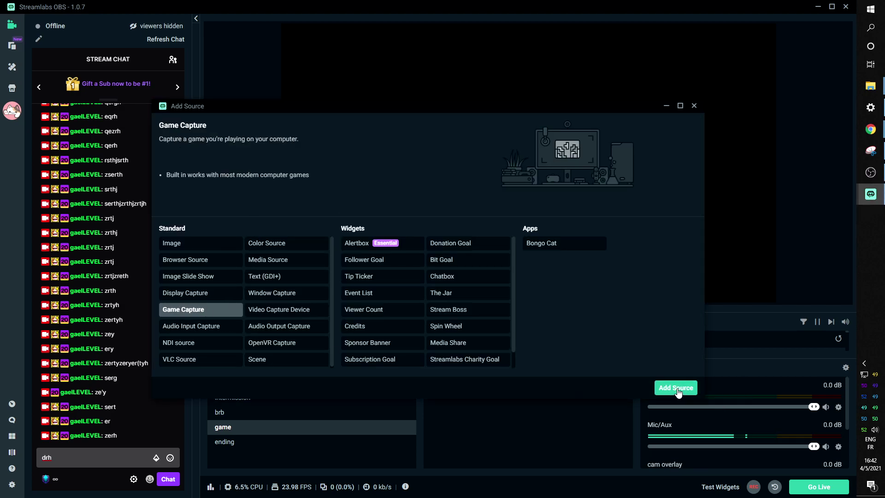
{"action": "left_click", "coordinate": [676, 388]}
{"action": "left_click", "coordinate": [530, 312]}
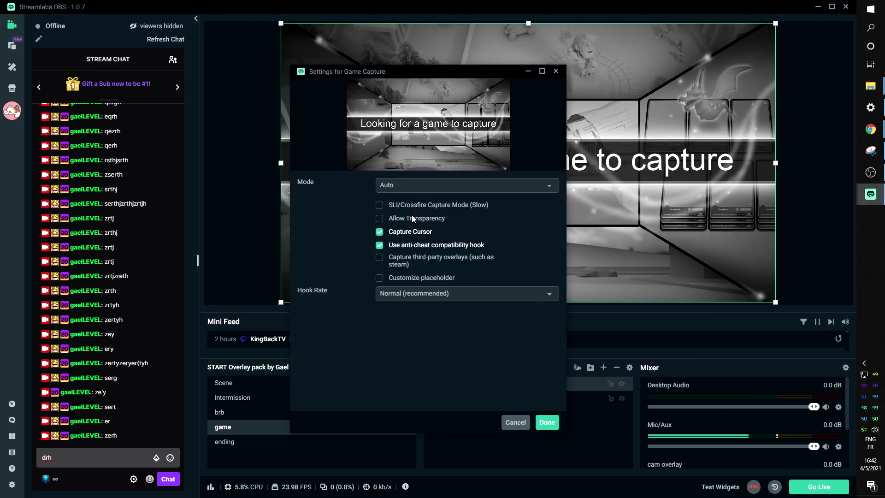
Step: Try the Capture specific window mode for the Game Capture, view its window choices, and return the mode to Auto
{"action": "left_click", "coordinate": [502, 190]}
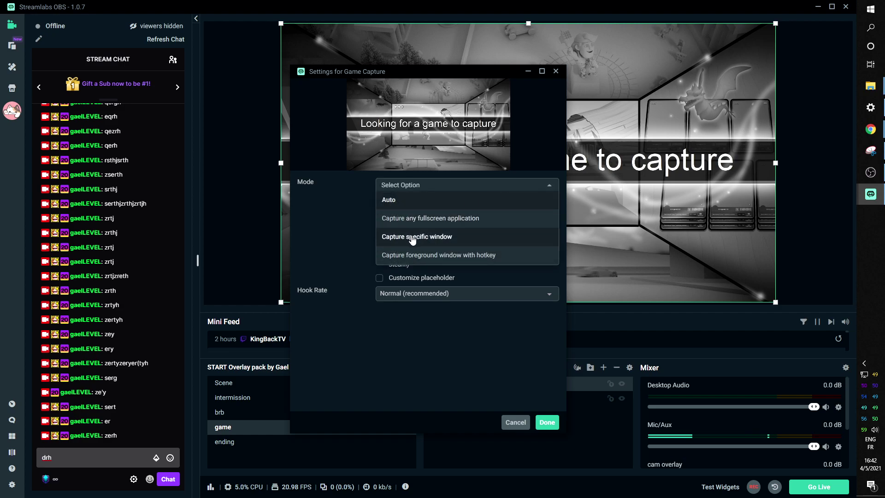
{"action": "left_click", "coordinate": [397, 237]}
{"action": "left_click", "coordinate": [435, 206]}
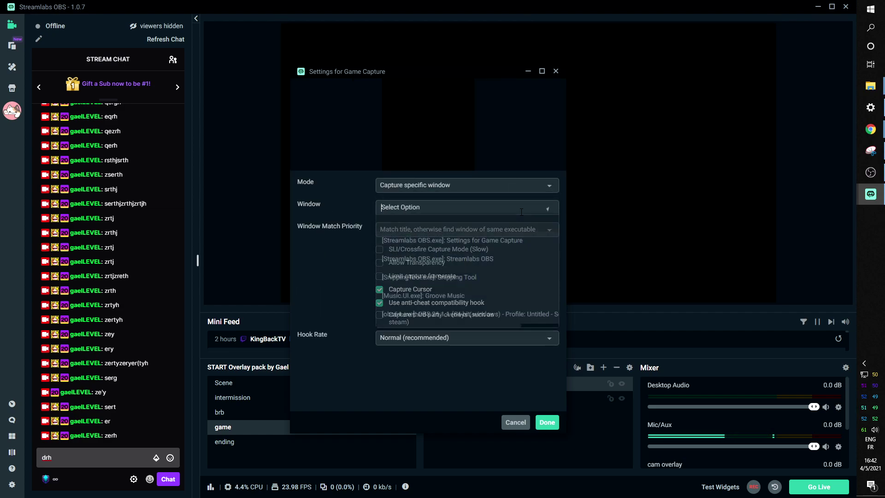
{"action": "left_click", "coordinate": [451, 185]}
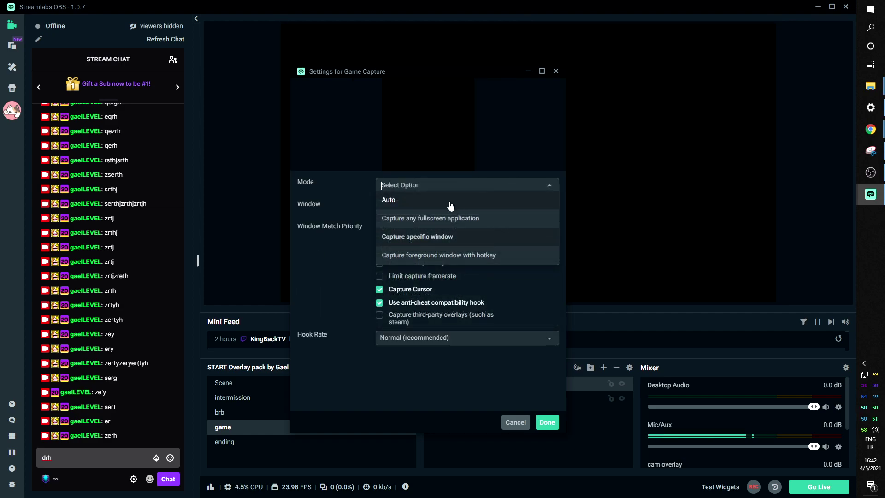
{"action": "left_click", "coordinate": [422, 200]}
Step: Accept the Game Capture settings and order the source beneath the cam folder
{"action": "left_click", "coordinate": [546, 421]}
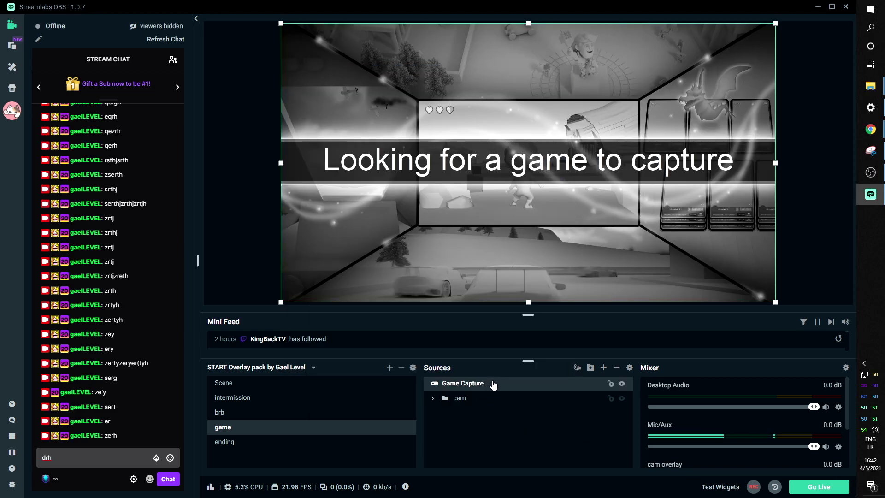
{"action": "left_click_drag", "start_coordinate": [488, 410], "coordinate": [486, 408]}
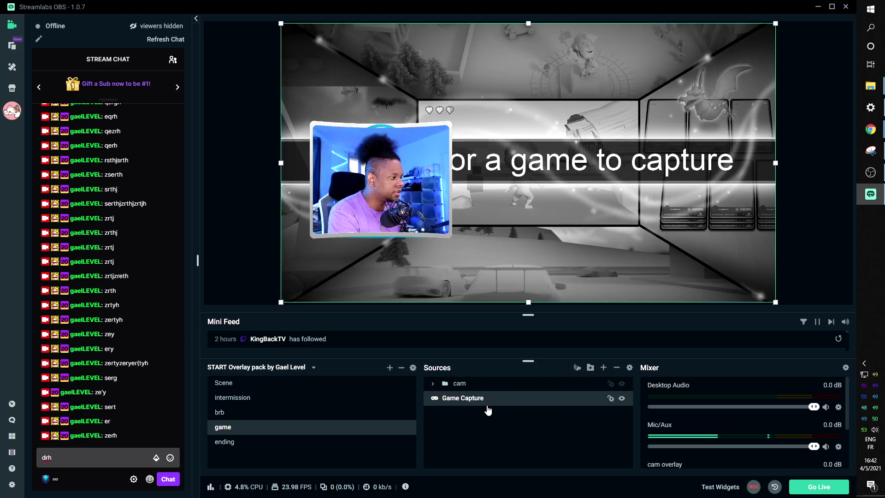
{"action": "left_click", "coordinate": [227, 244]}
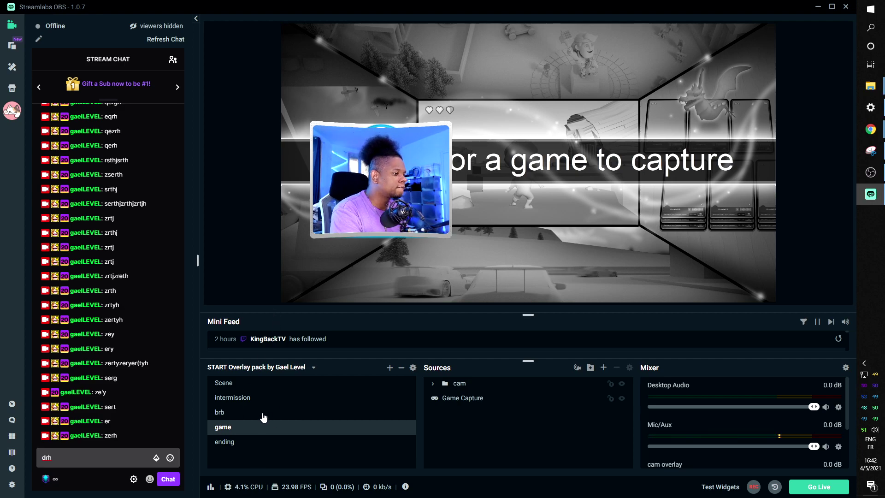
Step: Add the existing Game Capture source to the intermission scene and order it beneath the Media Source
{"action": "left_click", "coordinate": [265, 398]}
{"action": "left_click", "coordinate": [603, 368]}
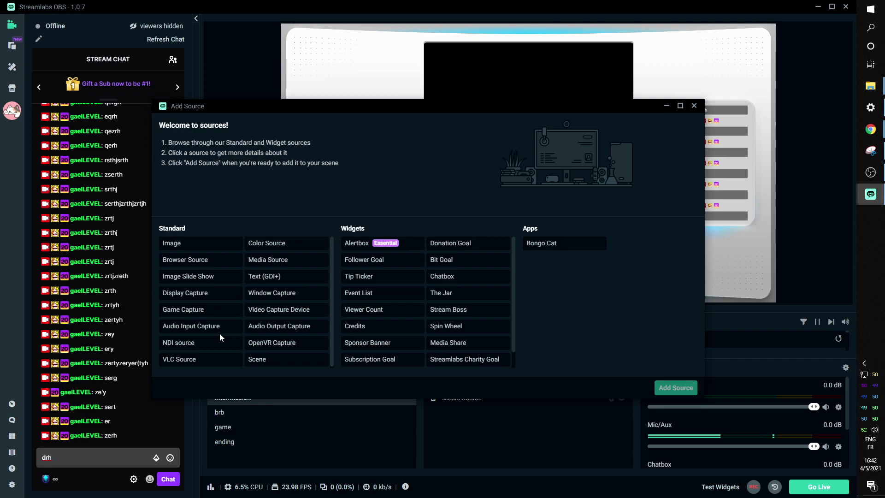
{"action": "left_click", "coordinate": [200, 310]}
{"action": "left_click", "coordinate": [675, 388]}
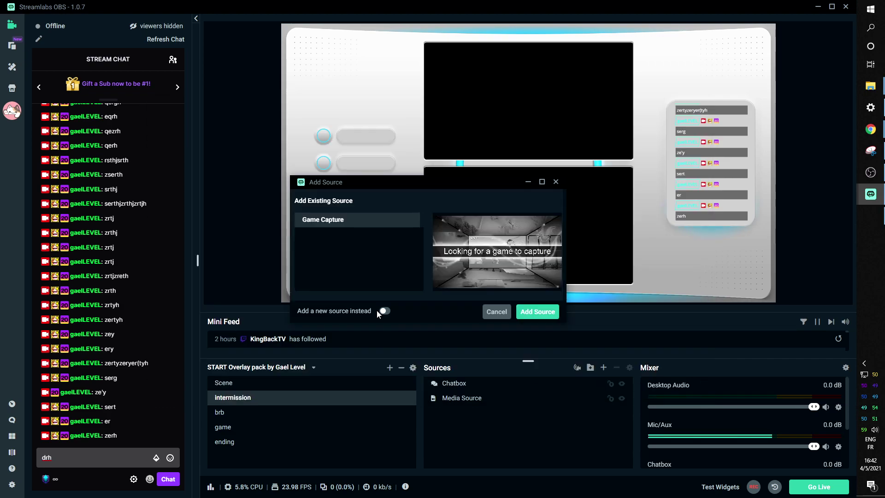
{"action": "left_click", "coordinate": [538, 312]}
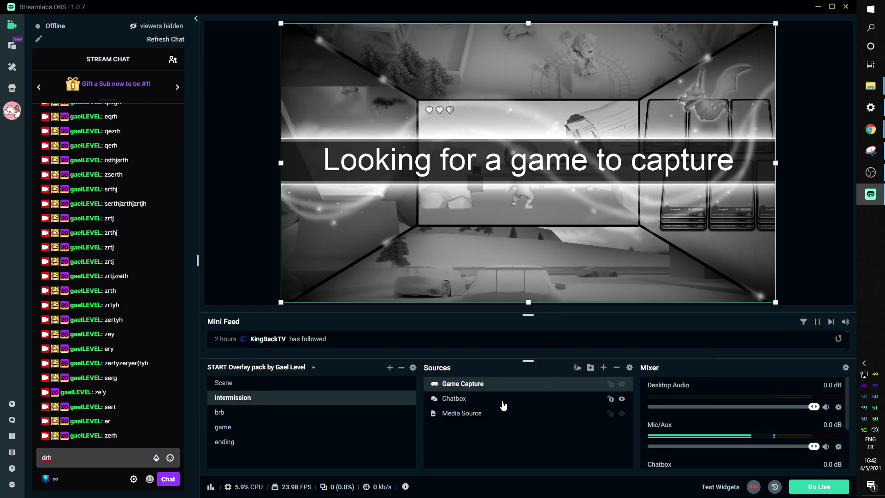
{"action": "left_click_drag", "start_coordinate": [479, 387], "coordinate": [477, 420]}
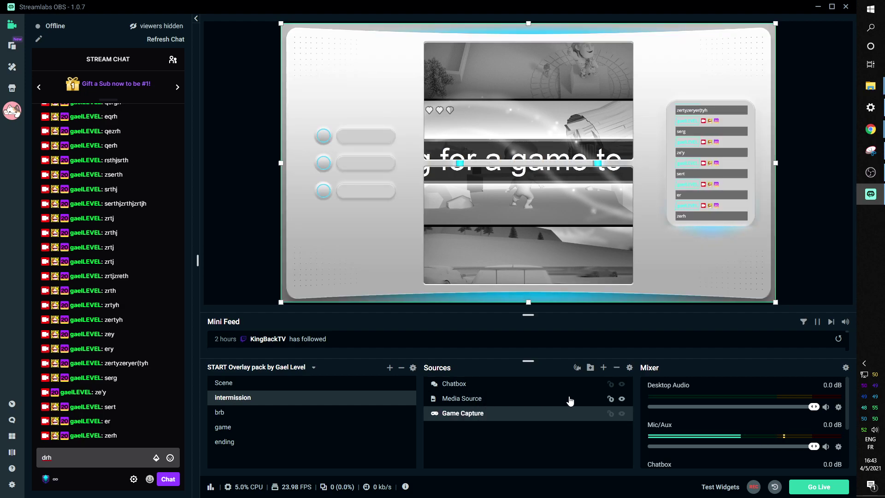
Step: Lock the Media Source and Chatbox, and scale and position the Game Capture to fill the lower frame of the intermission overlay
{"action": "left_click", "coordinate": [611, 399]}
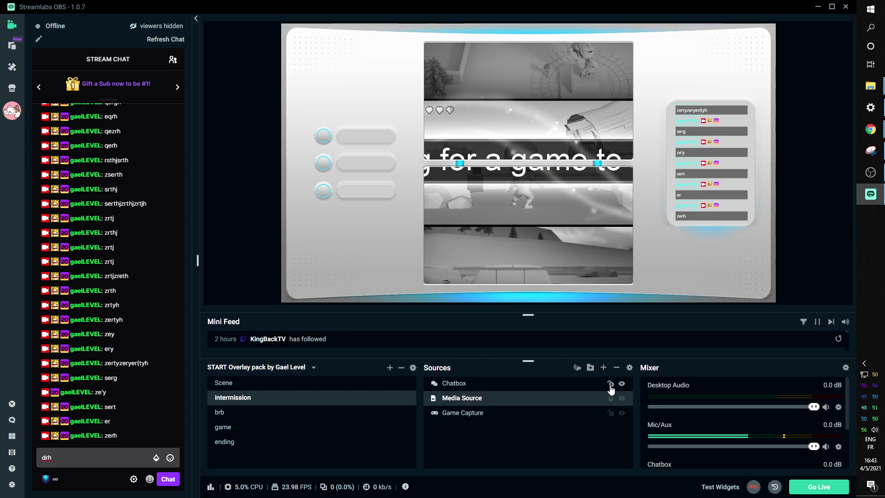
{"action": "left_click", "coordinate": [498, 417]}
{"action": "left_click_drag", "start_coordinate": [281, 23], "coordinate": [456, 187]}
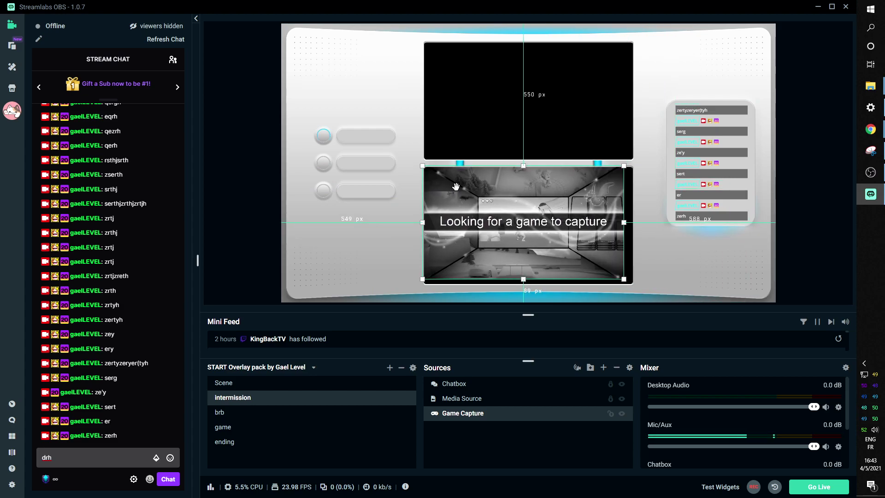
{"action": "left_click_drag", "start_coordinate": [624, 280], "coordinate": [634, 284]}
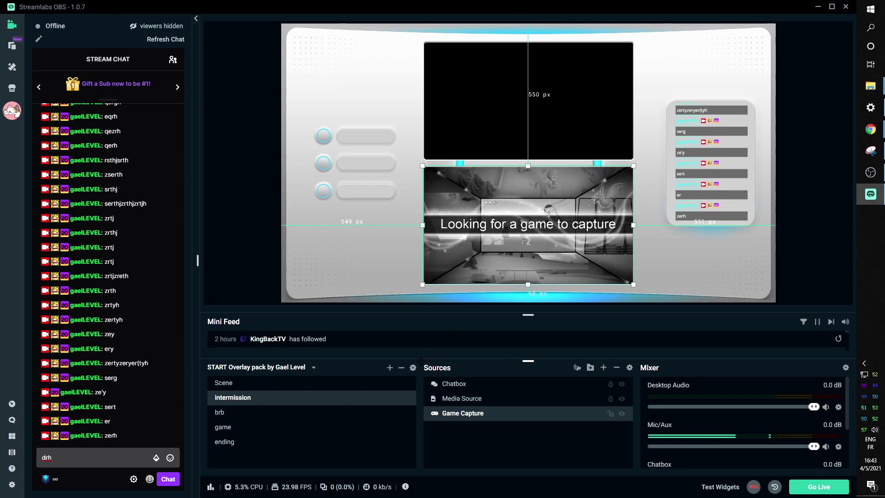
Step: Add the existing Video Capture Device source to the intermission scene
{"action": "left_click", "coordinate": [452, 400]}
{"action": "left_click", "coordinate": [603, 368]}
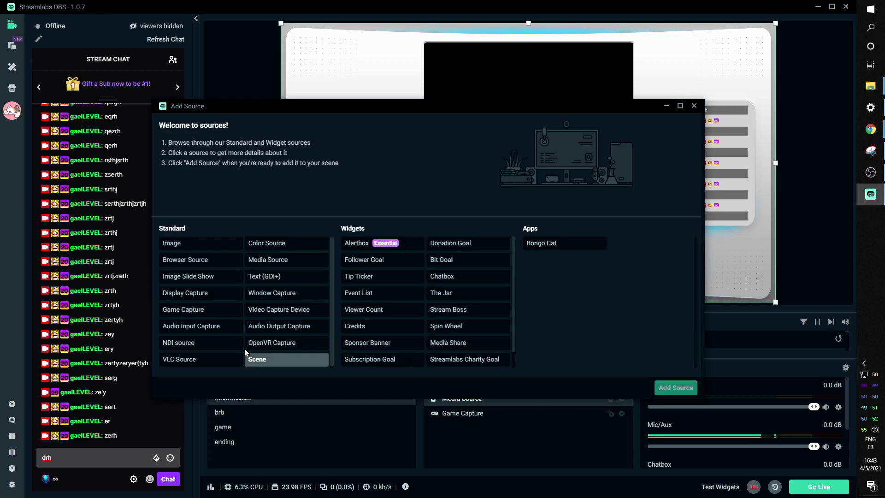
{"action": "left_click", "coordinate": [189, 327]}
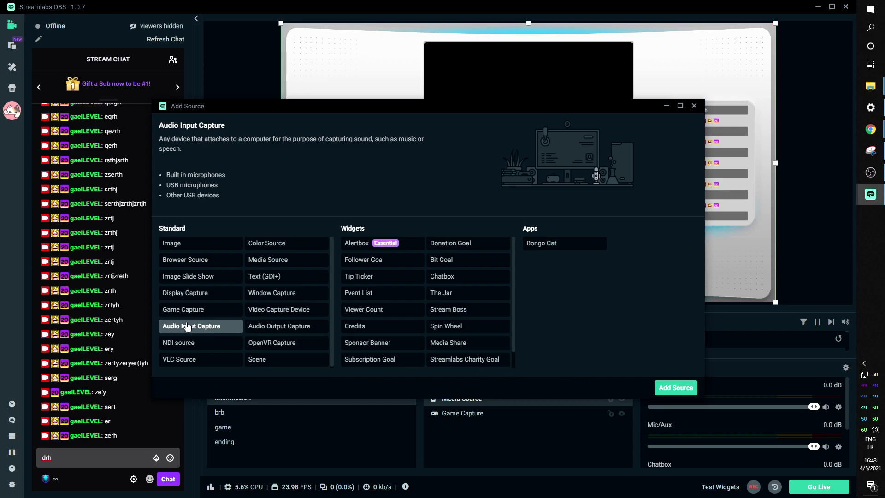
{"action": "left_click", "coordinate": [284, 313]}
{"action": "left_click", "coordinate": [667, 387]}
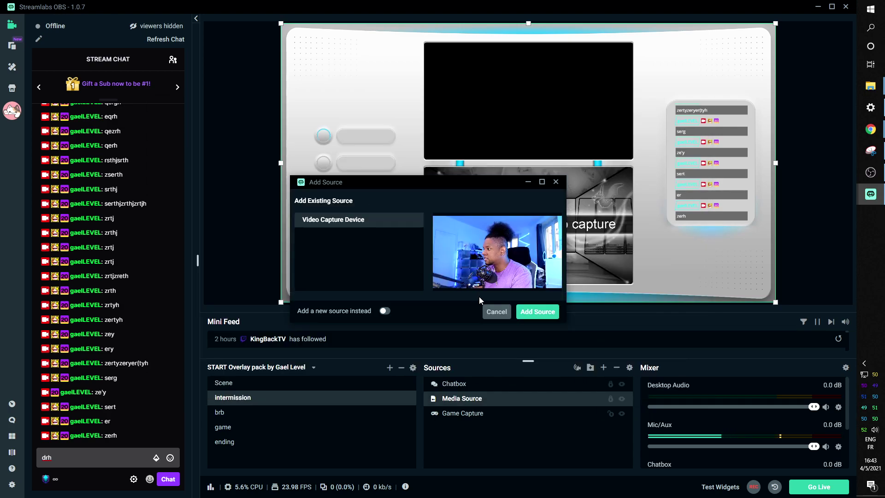
{"action": "left_click", "coordinate": [536, 312]}
Step: Flip the intermission scene's Video Capture Device horizontally and order it between the Media Source and Game Capture
{"action": "right_click", "coordinate": [461, 211]}
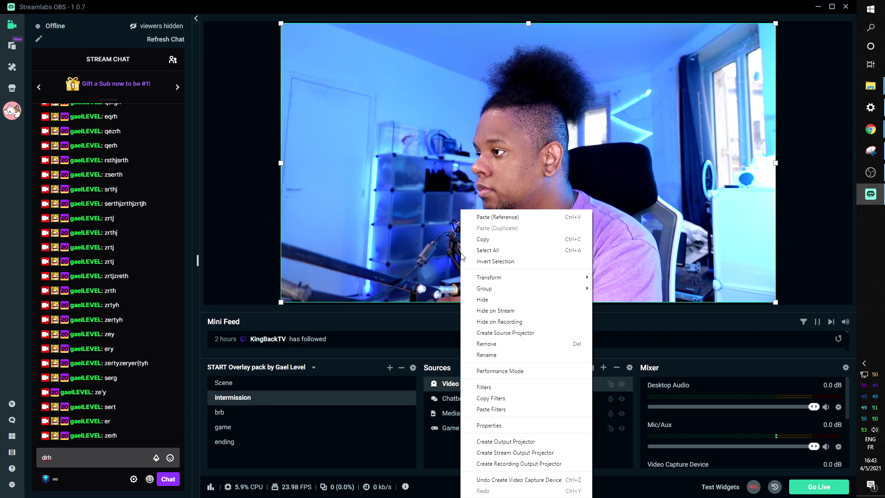
{"action": "mouse_move", "coordinate": [553, 277]}
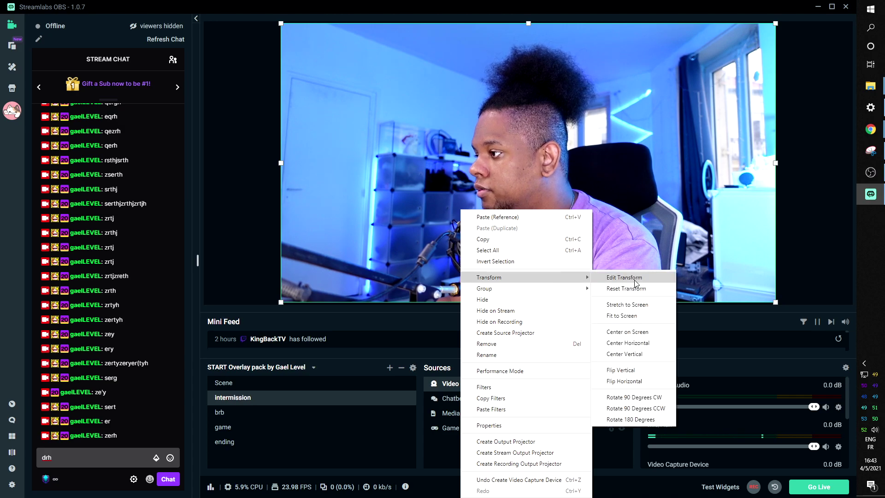
{"action": "left_click", "coordinate": [623, 380]}
{"action": "left_click_drag", "start_coordinate": [463, 388], "coordinate": [446, 424]}
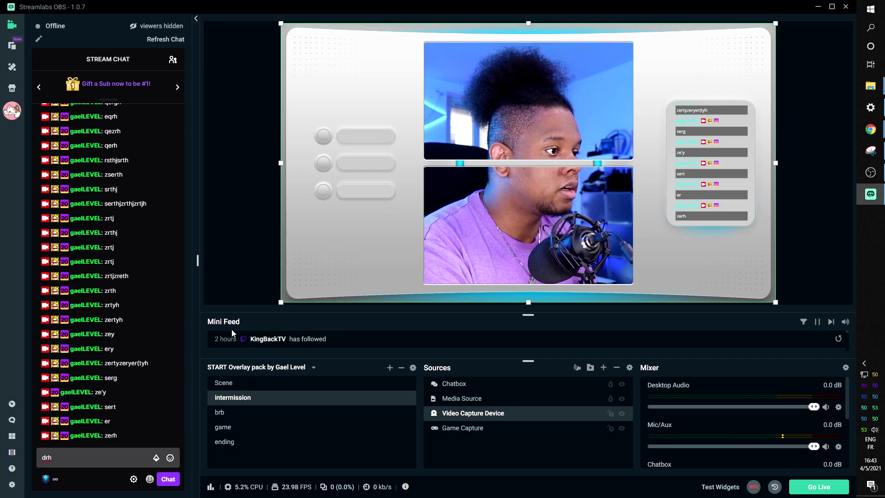
Step: Scale down the webcam source and position it inside the upper frame of the intermission overlay
{"action": "left_click_drag", "start_coordinate": [295, 297], "coordinate": [544, 141]}
{"action": "left_click_drag", "start_coordinate": [614, 118], "coordinate": [489, 121]}
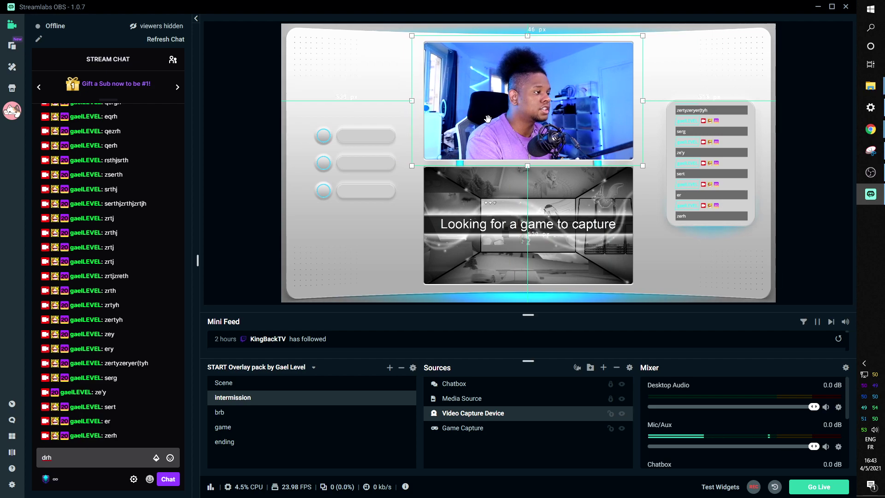
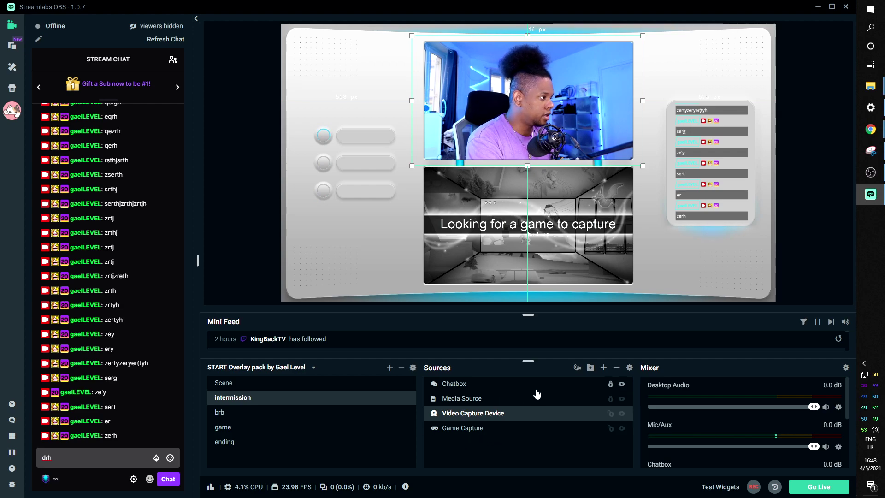
{"action": "left_click", "coordinate": [467, 397]}
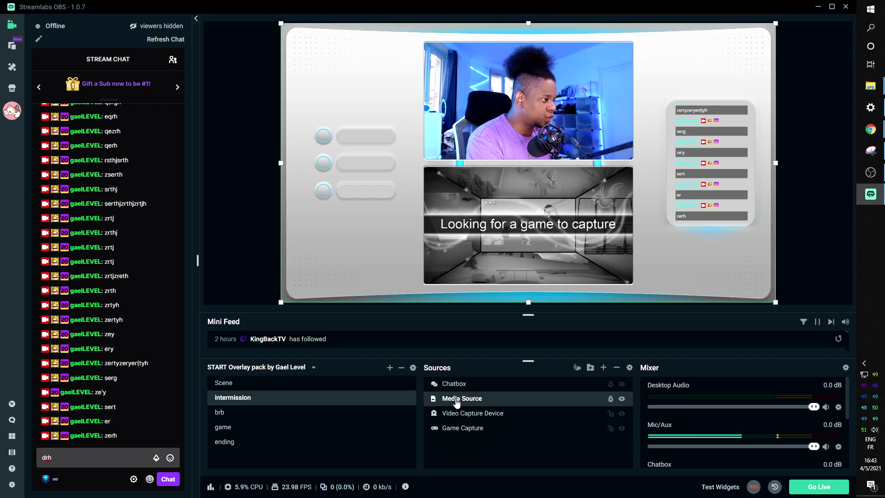
{"action": "left_click", "coordinate": [454, 384]}
Step: Copy the Labels folder from the starting scene and paste it as a reference into the intermission scene
{"action": "left_click", "coordinate": [225, 384]}
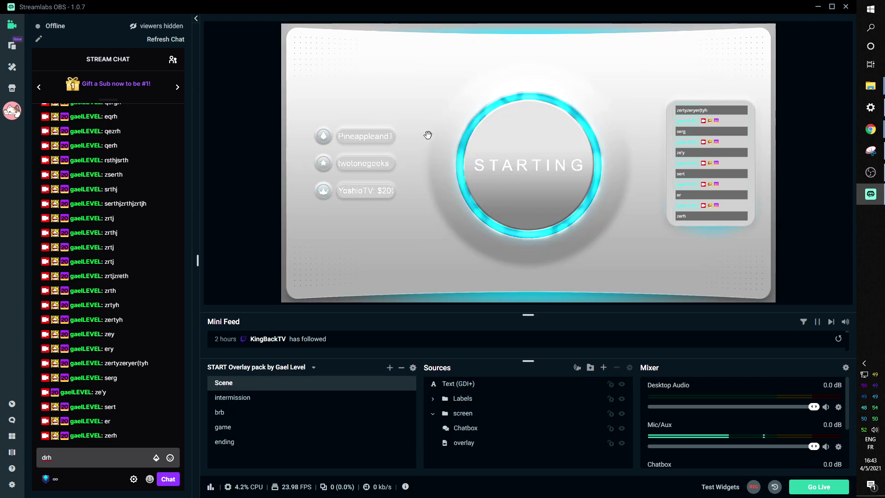
{"action": "left_click", "coordinate": [460, 399]}
{"action": "right_click", "coordinate": [460, 400]}
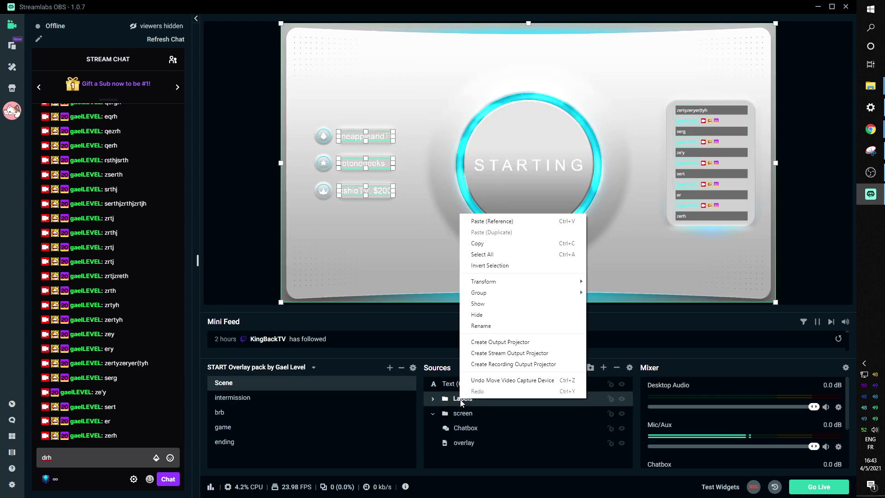
{"action": "left_click", "coordinate": [475, 243]}
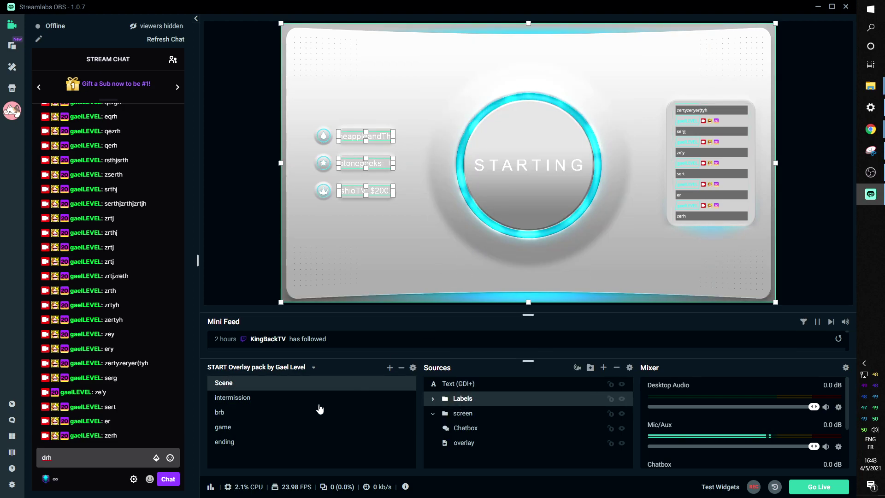
{"action": "left_click", "coordinate": [245, 397]}
{"action": "right_click", "coordinate": [499, 156]}
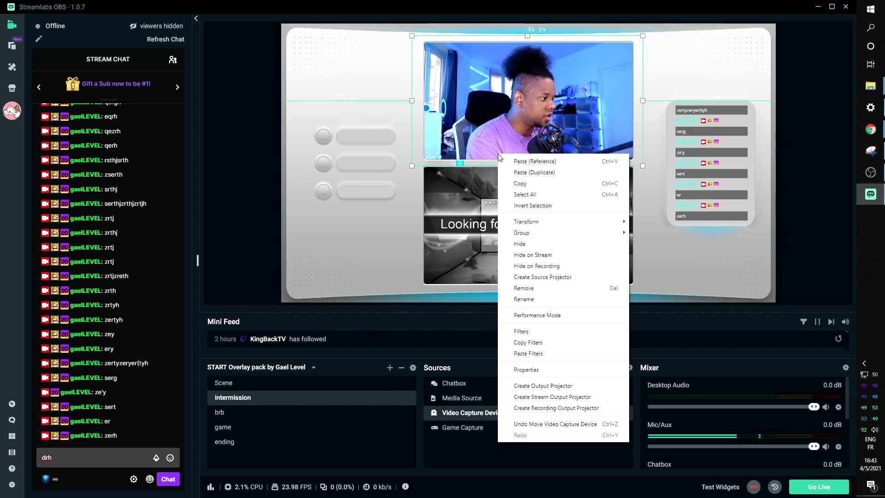
{"action": "left_click", "coordinate": [532, 162]}
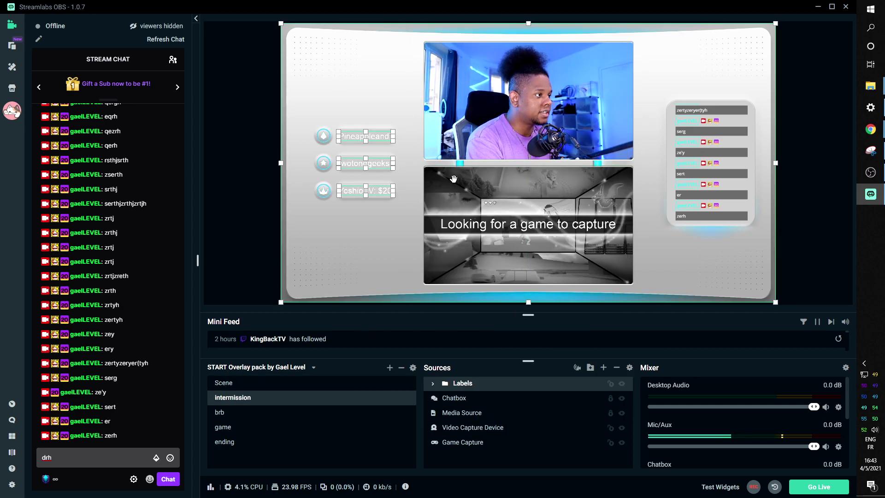
{"action": "left_click", "coordinate": [232, 212]}
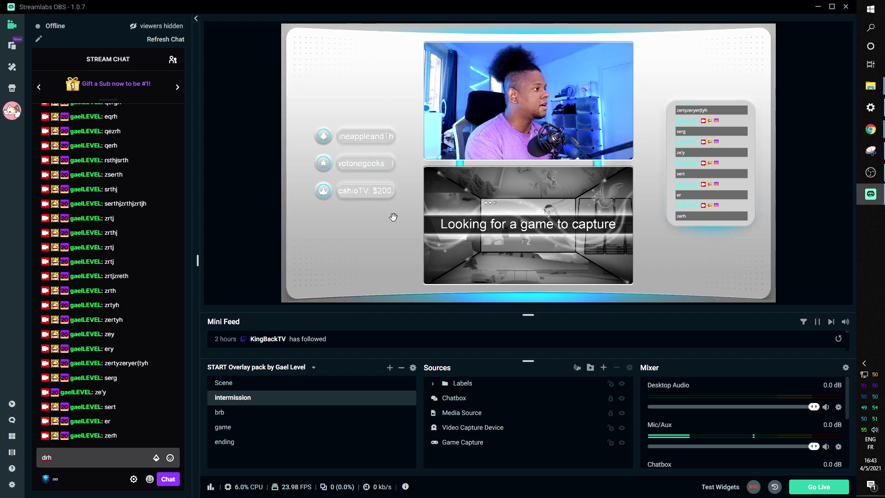
Step: Review the brb, game, ending, intermission and starting scenes in the preview
{"action": "left_click", "coordinate": [233, 413]}
{"action": "left_click", "coordinate": [232, 429]}
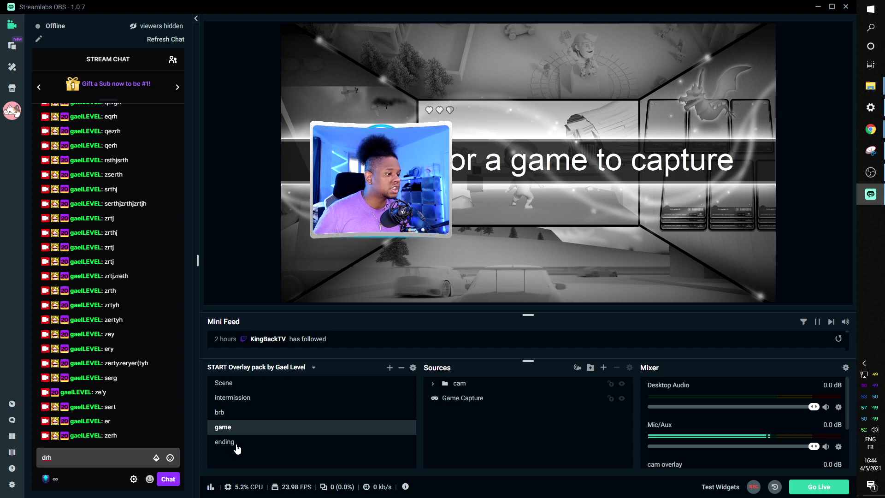
{"action": "left_click", "coordinate": [233, 443]}
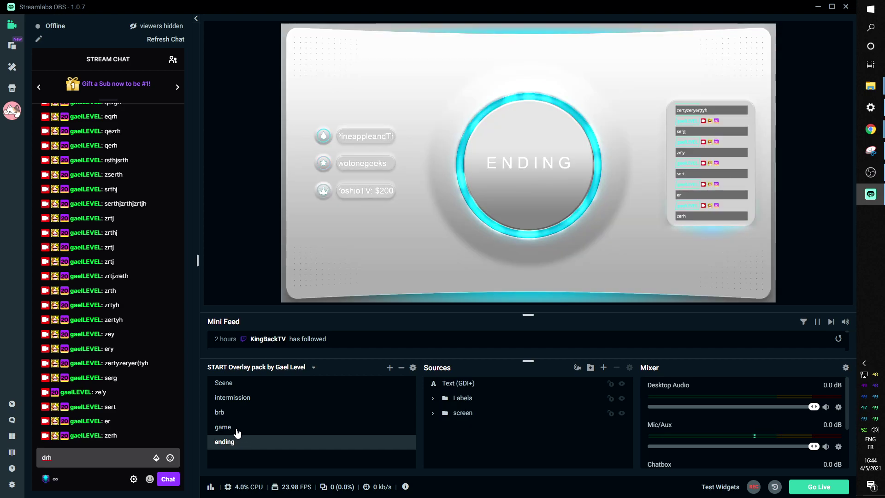
{"action": "left_click", "coordinate": [238, 428]}
{"action": "left_click", "coordinate": [235, 413]}
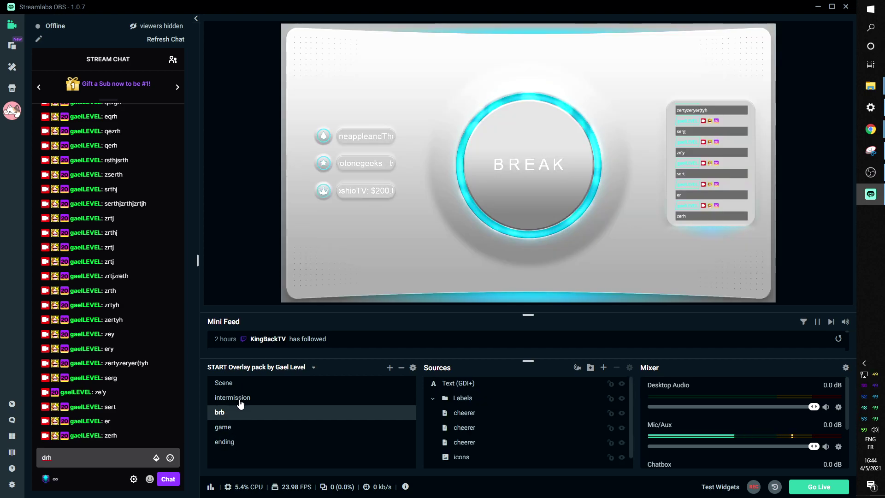
{"action": "left_click", "coordinate": [238, 398]}
{"action": "left_click", "coordinate": [245, 383]}
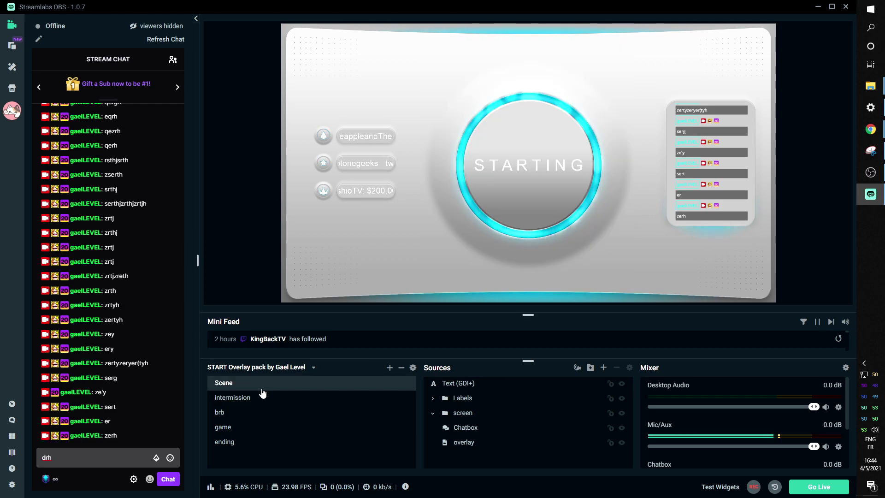
Step: Change the Global Transition's type to Slide with the direction set to Down
{"action": "left_click", "coordinate": [413, 367]}
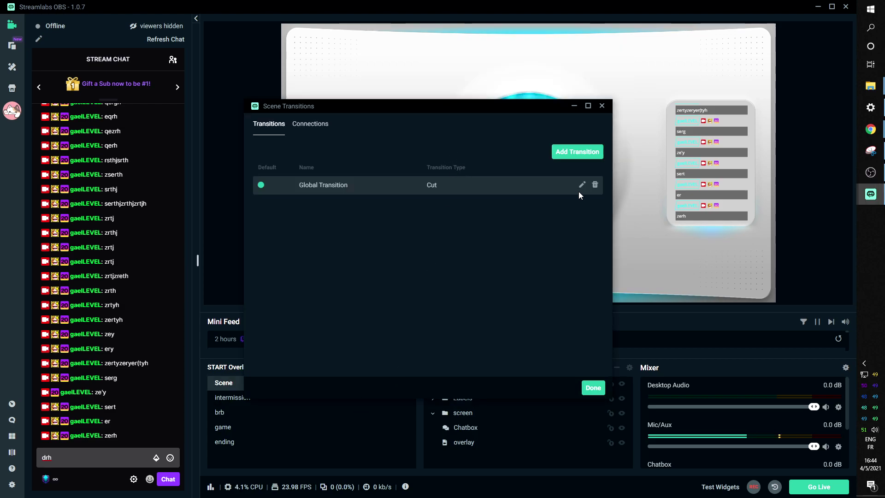
{"action": "left_click", "coordinate": [602, 106]}
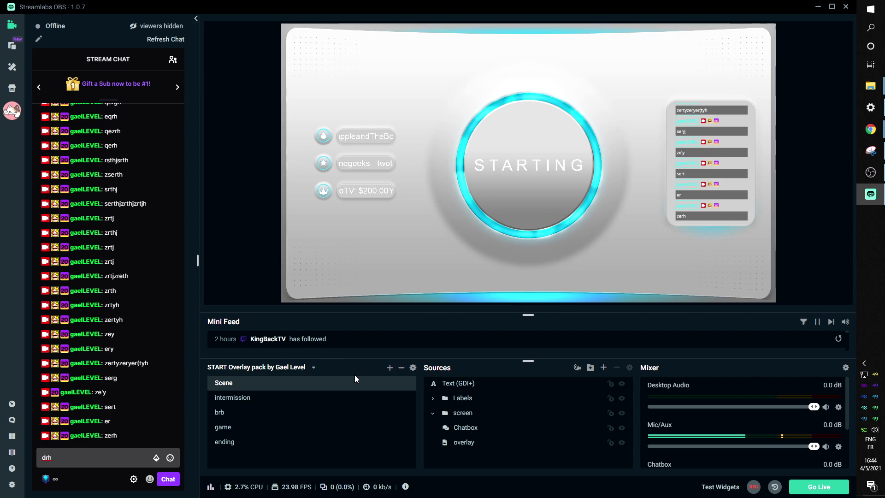
{"action": "left_click", "coordinate": [413, 367]}
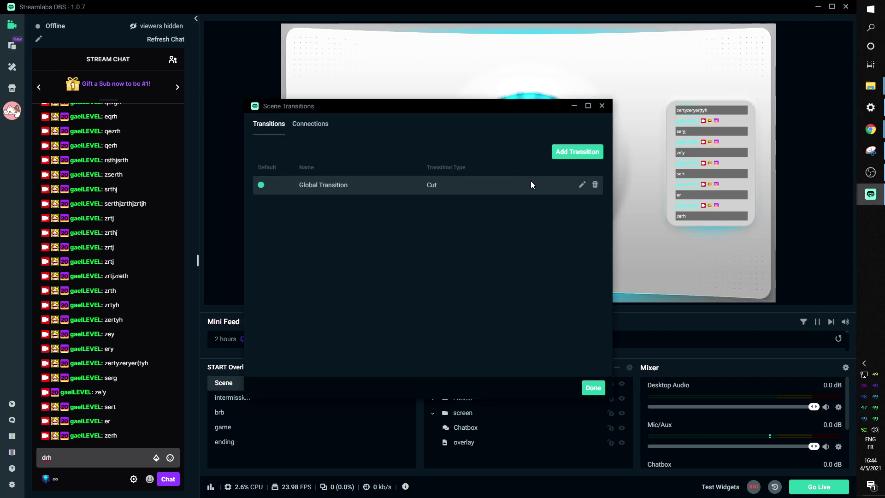
{"action": "left_click", "coordinate": [582, 185]}
{"action": "left_click", "coordinate": [438, 162]}
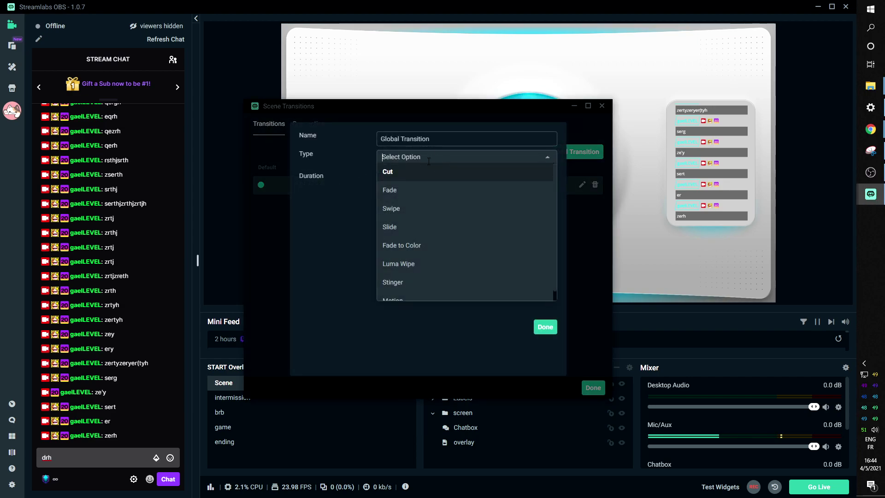
{"action": "scroll", "coordinate": [400, 291], "scroll_direction": "down", "scroll_amount": 1}
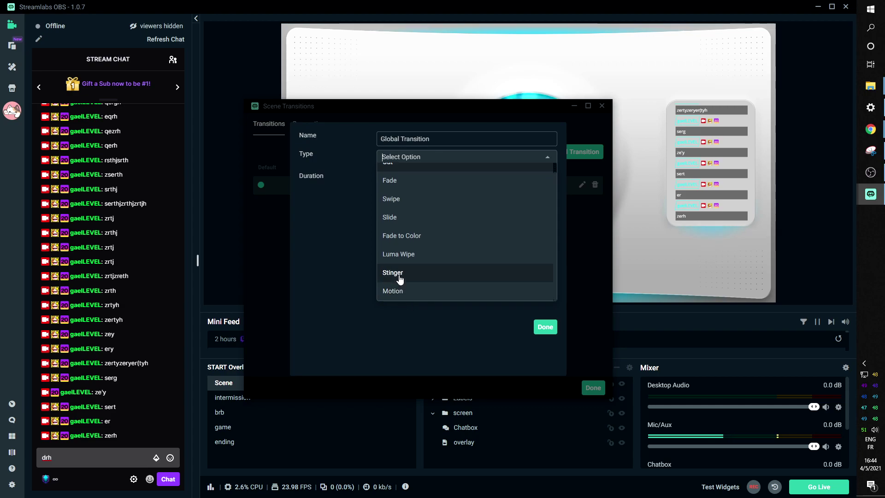
{"action": "left_click", "coordinate": [397, 217]}
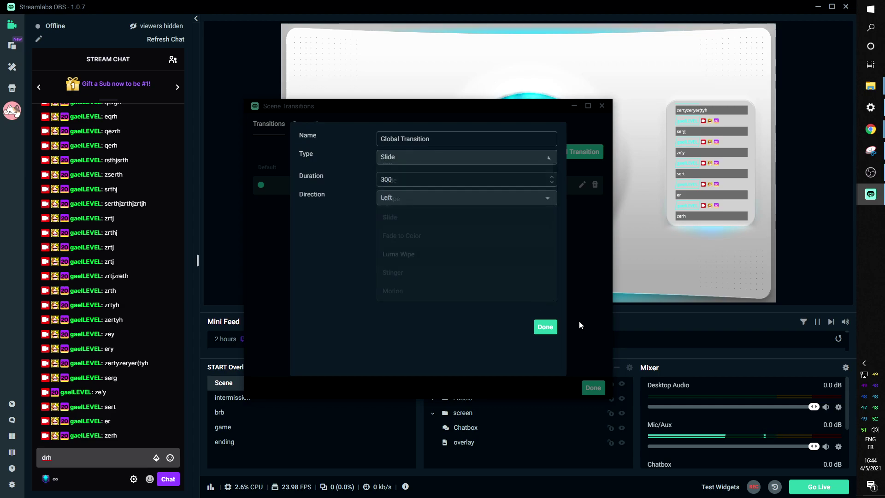
{"action": "left_click", "coordinate": [470, 202]}
{"action": "left_click", "coordinate": [423, 268]}
{"action": "left_click", "coordinate": [545, 327]}
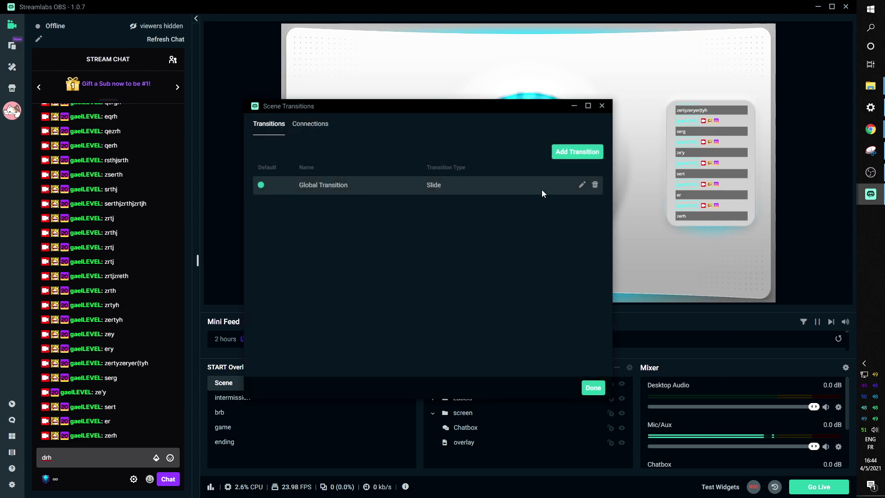
Step: Set the Global Transition's duration to 2000 and accept the scene transition settings
{"action": "left_click", "coordinate": [582, 186]}
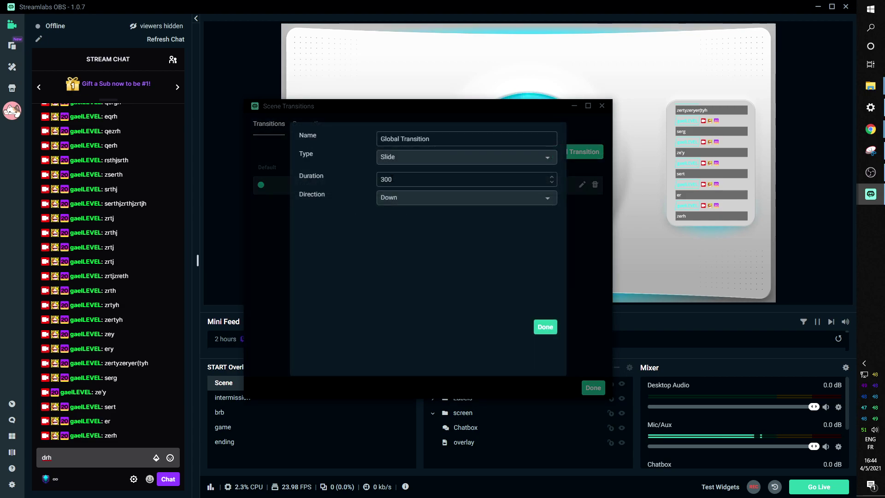
{"action": "type", "text": "2000"}
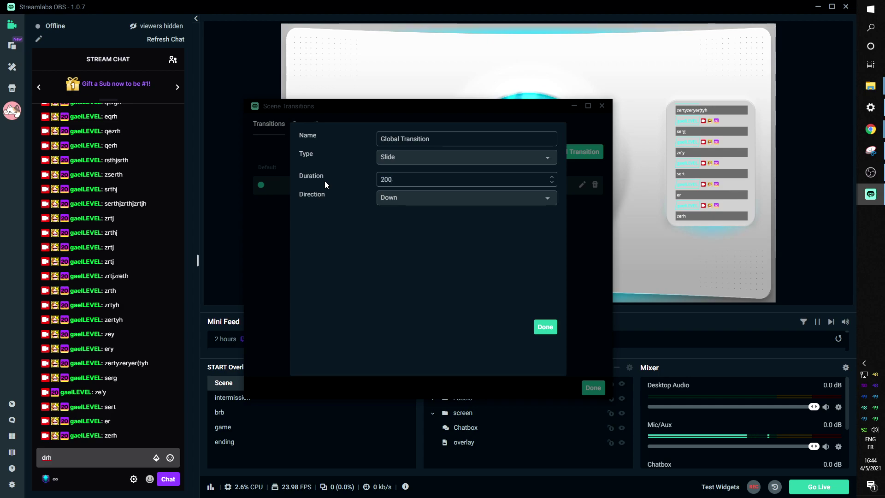
{"action": "left_click", "coordinate": [545, 327]}
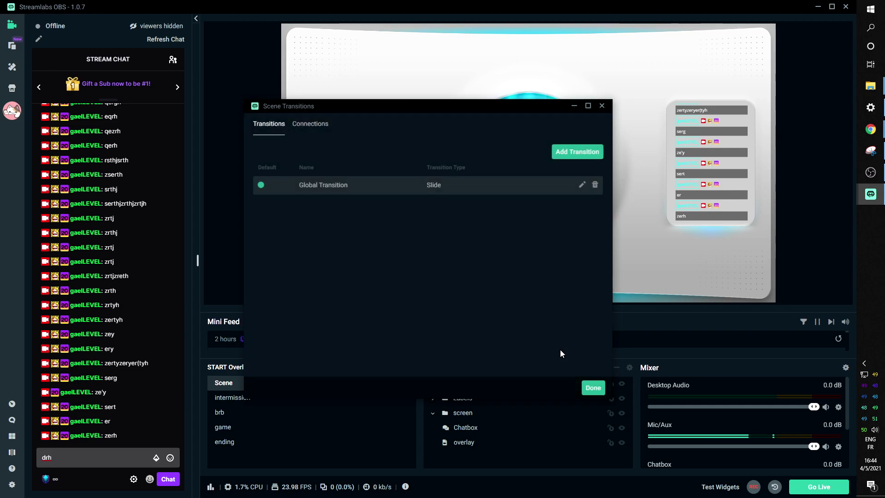
{"action": "left_click", "coordinate": [594, 388]}
Step: Preview the slide transition by switching through the intermission, brb and game scenes
{"action": "left_click", "coordinate": [235, 398]}
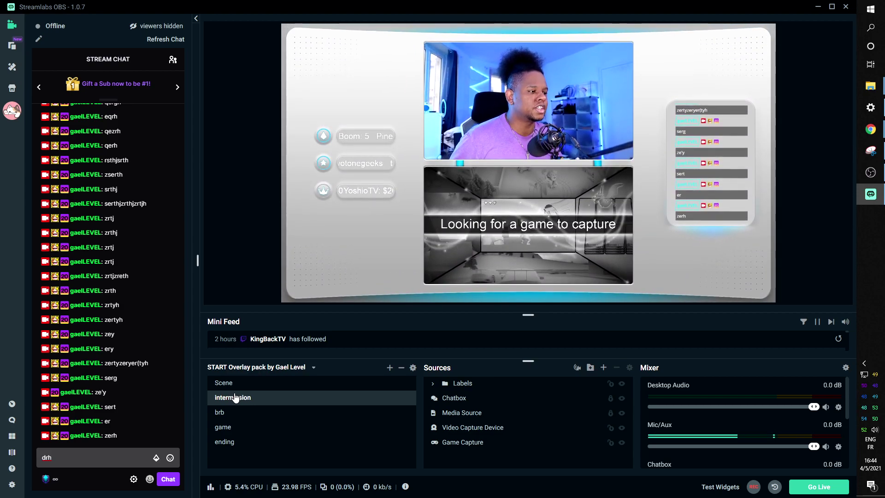
{"action": "left_click", "coordinate": [218, 412]}
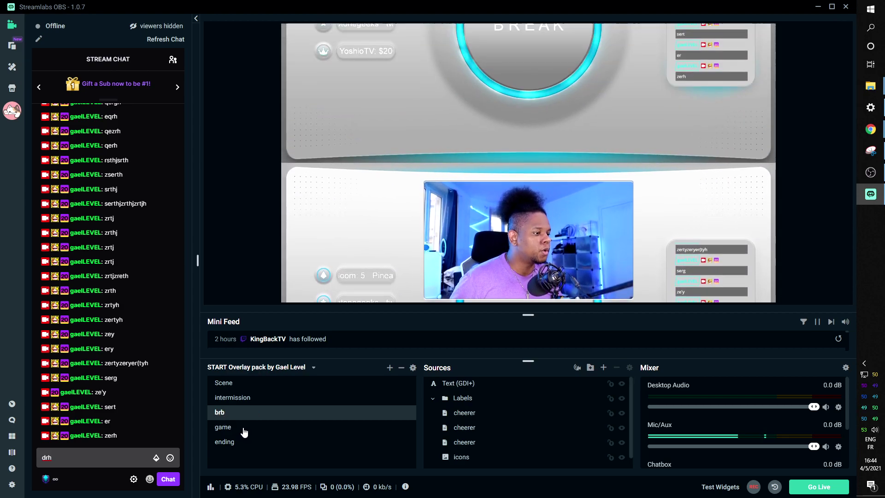
{"action": "left_click", "coordinate": [231, 428]}
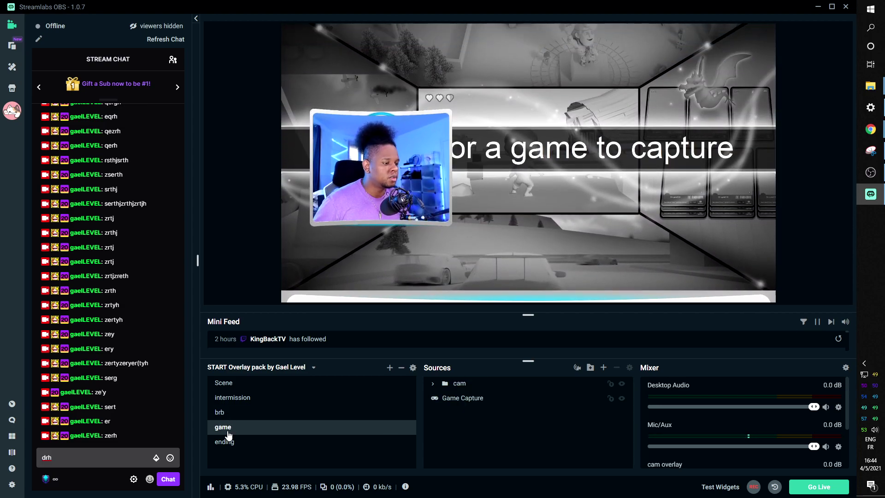
Step: Move the brb scene below the game scene in the scene order and switch to the starting scene
{"action": "left_click_drag", "start_coordinate": [222, 413], "coordinate": [234, 429]}
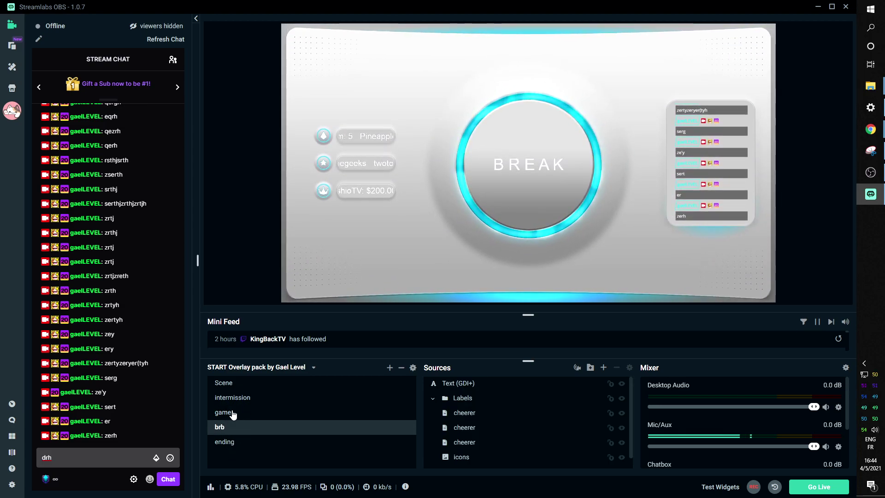
{"action": "left_click", "coordinate": [240, 385]}
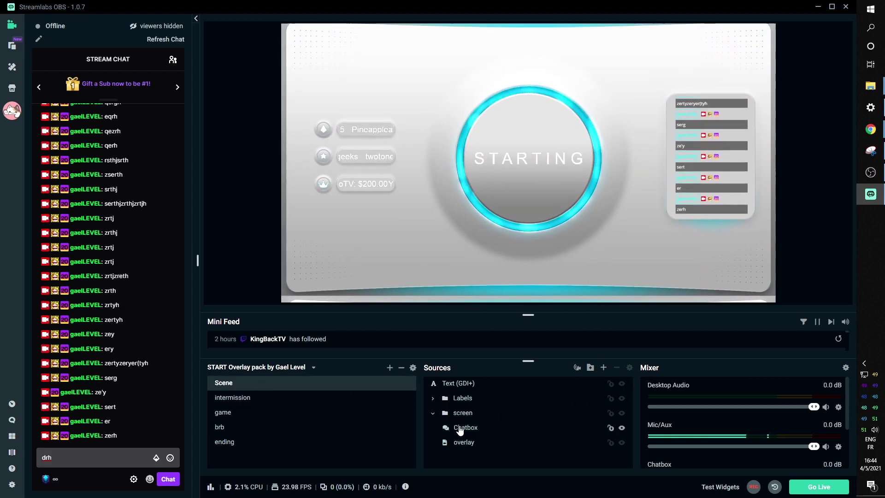
{"action": "left_click", "coordinate": [459, 428]}
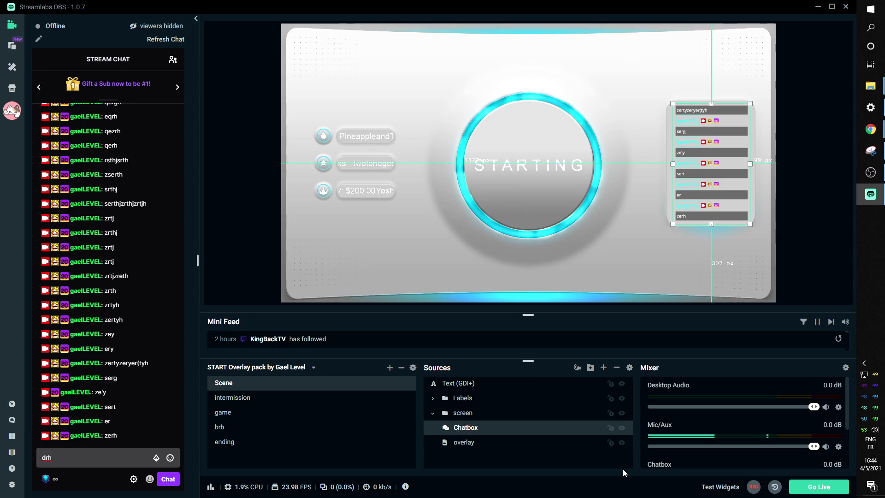
{"action": "left_click", "coordinate": [604, 368]}
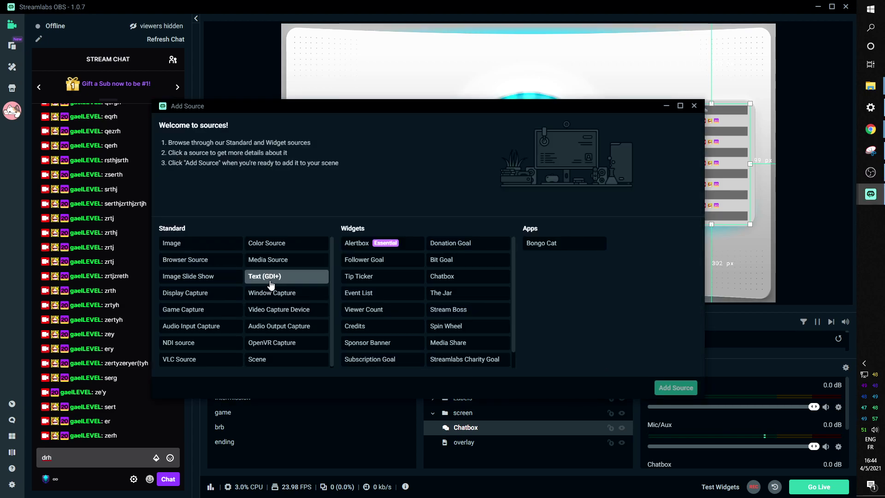
{"action": "left_click", "coordinate": [694, 106]}
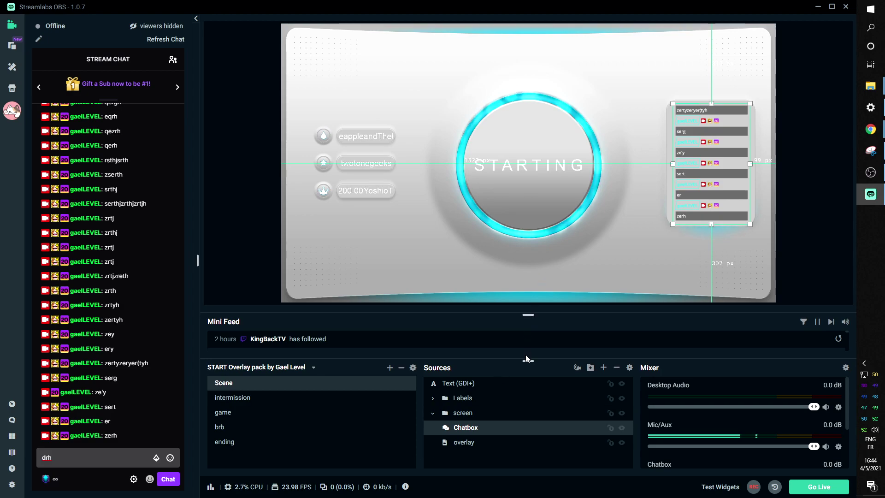
Step: Add a Color Correction filter to the overlay source in the starting scene
{"action": "left_click", "coordinate": [463, 442]}
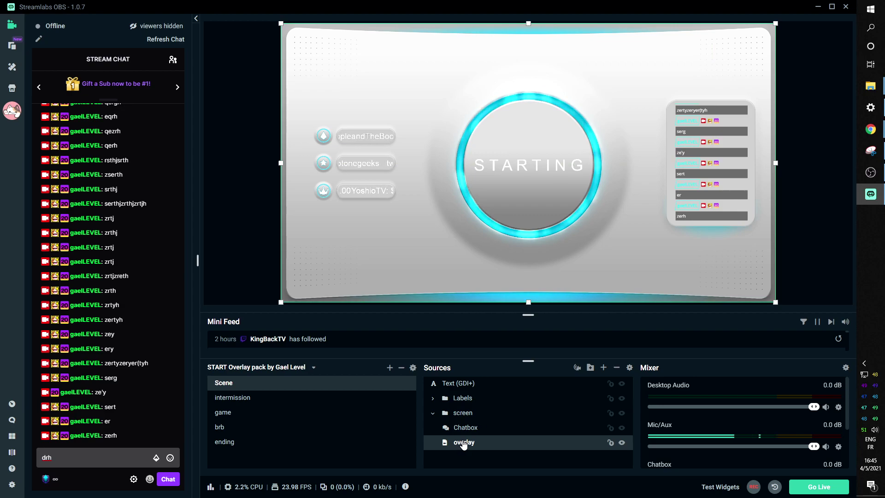
{"action": "right_click", "coordinate": [463, 443]}
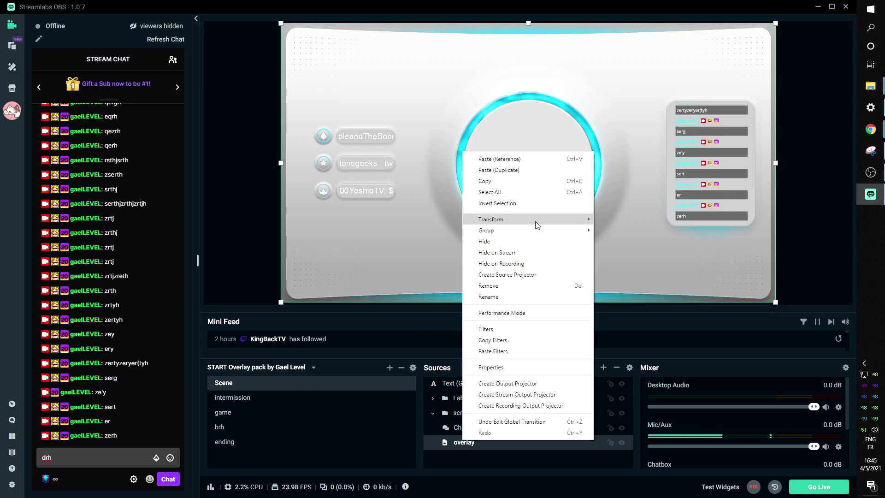
{"action": "left_click", "coordinate": [512, 330]}
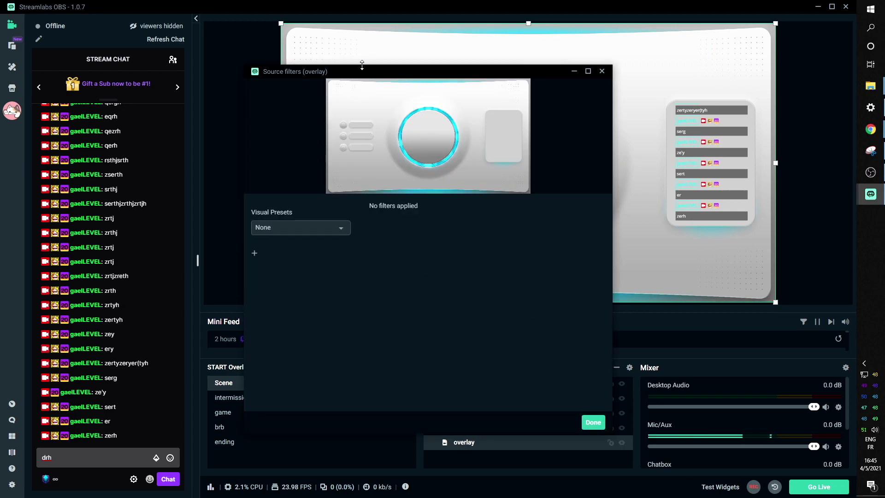
{"action": "left_click", "coordinate": [601, 72]}
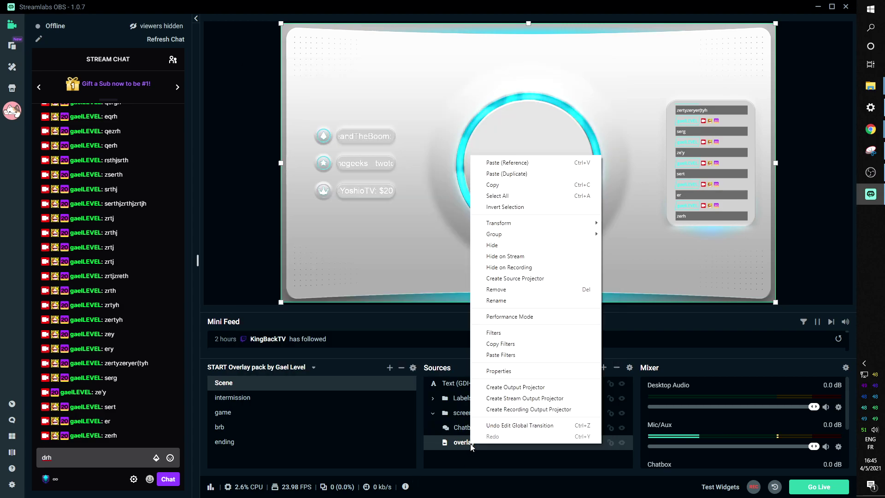
{"action": "left_click", "coordinate": [493, 332]}
{"action": "left_click", "coordinate": [256, 252]}
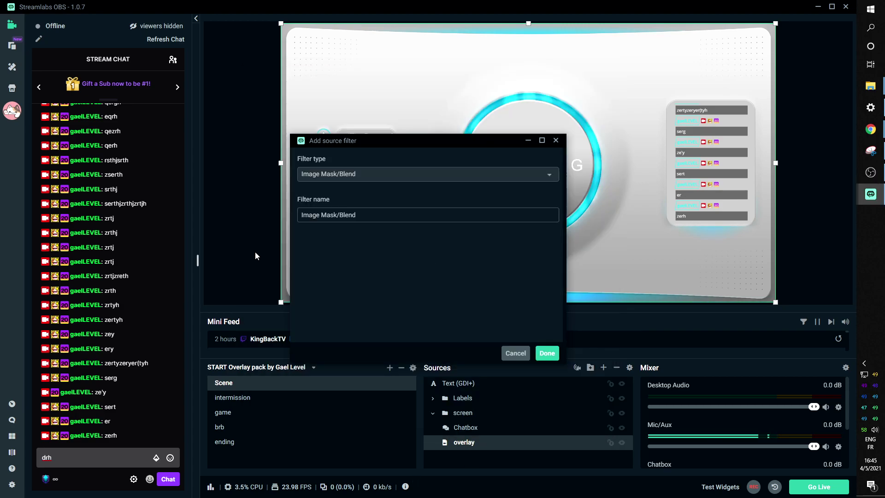
{"action": "left_click", "coordinate": [414, 173]}
{"action": "left_click", "coordinate": [361, 244]}
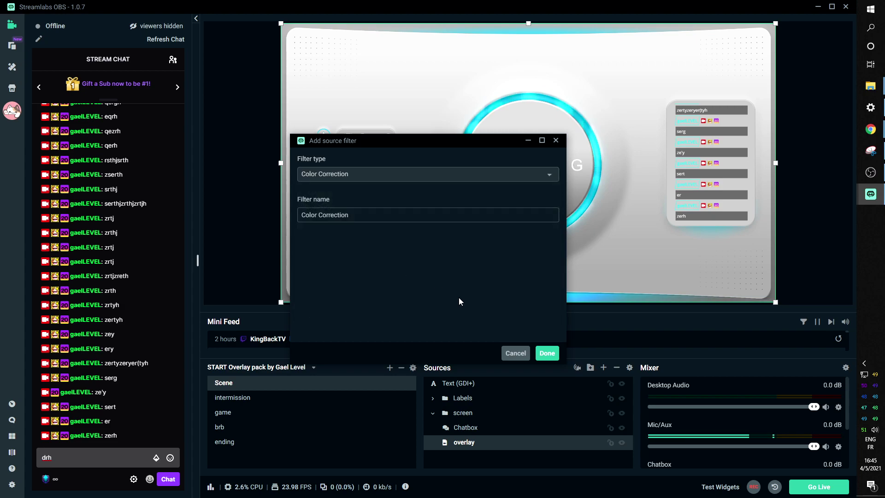
{"action": "left_click", "coordinate": [547, 353]}
Step: Set the Color Correction filter's hue shift to about -72.26 for a purple overlay and accept the filter
{"action": "left_click_drag", "start_coordinate": [508, 324], "coordinate": [482, 324]}
{"action": "left_click", "coordinate": [497, 319]}
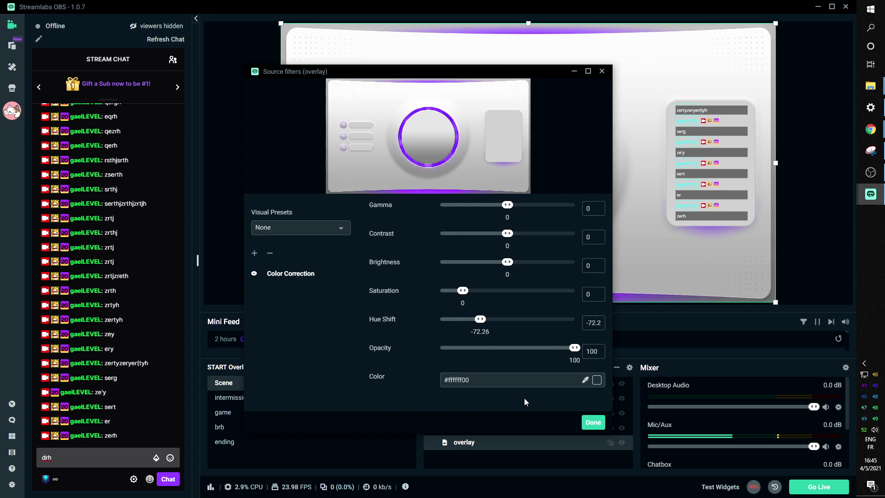
{"action": "left_click", "coordinate": [593, 422]}
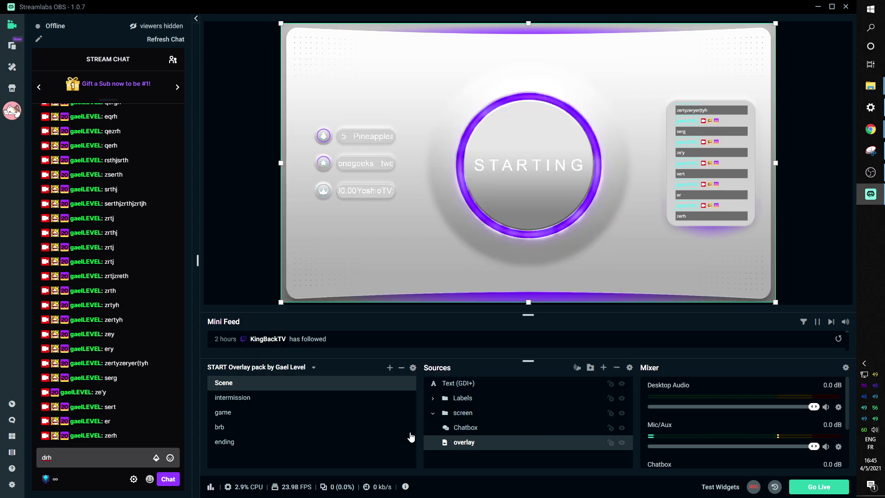
Step: Copy the overlay source's filters and paste them onto the Media Source in the intermission scene
{"action": "right_click", "coordinate": [464, 443]}
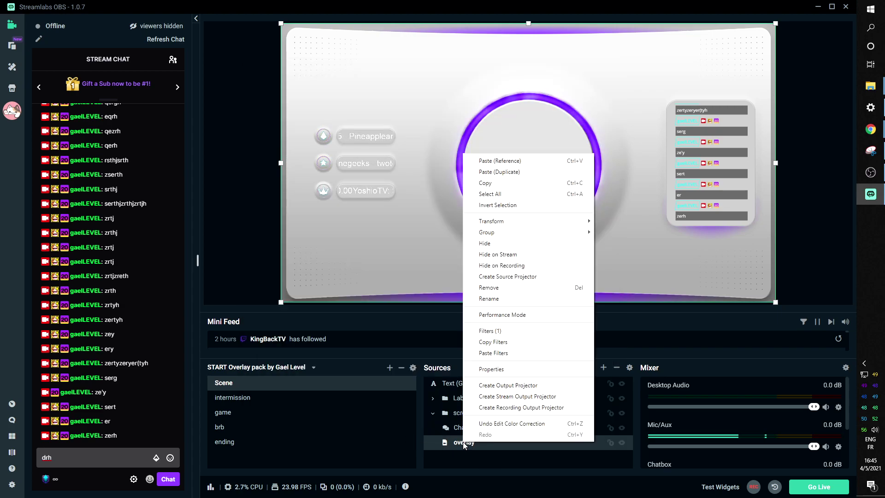
{"action": "left_click", "coordinate": [494, 342]}
{"action": "left_click", "coordinate": [225, 400]}
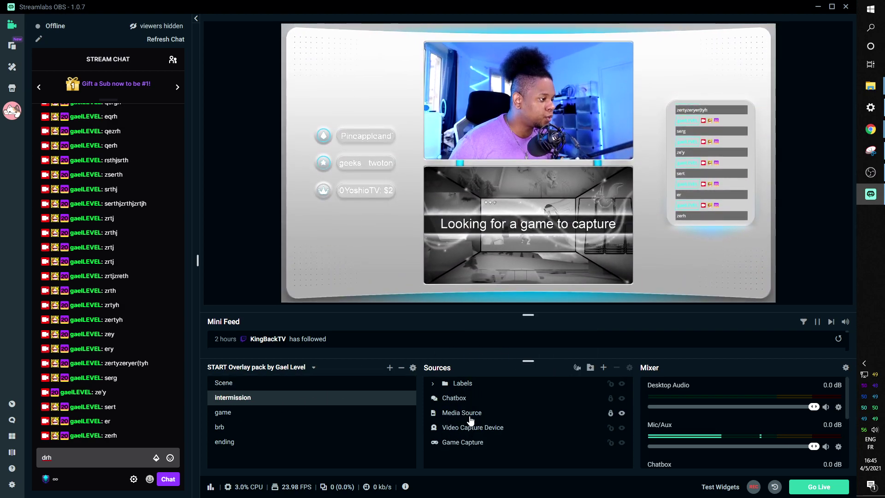
{"action": "left_click", "coordinate": [471, 417]}
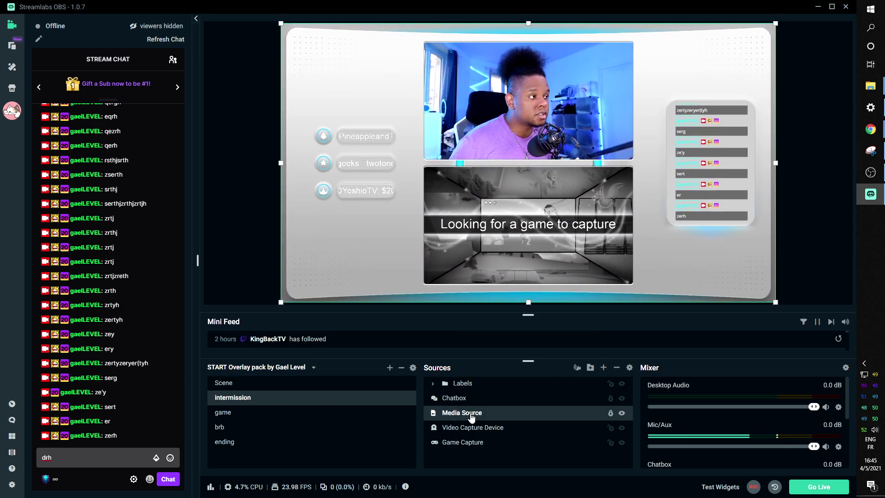
{"action": "right_click", "coordinate": [470, 414]}
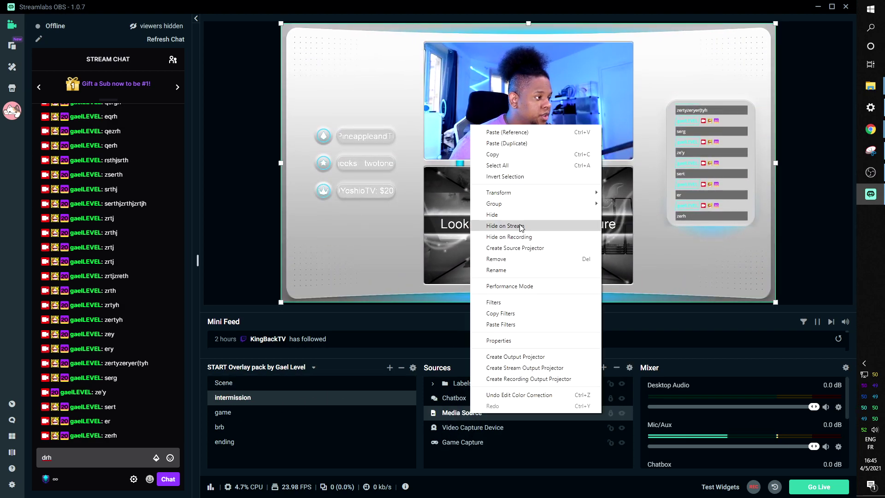
{"action": "left_click", "coordinate": [501, 324]}
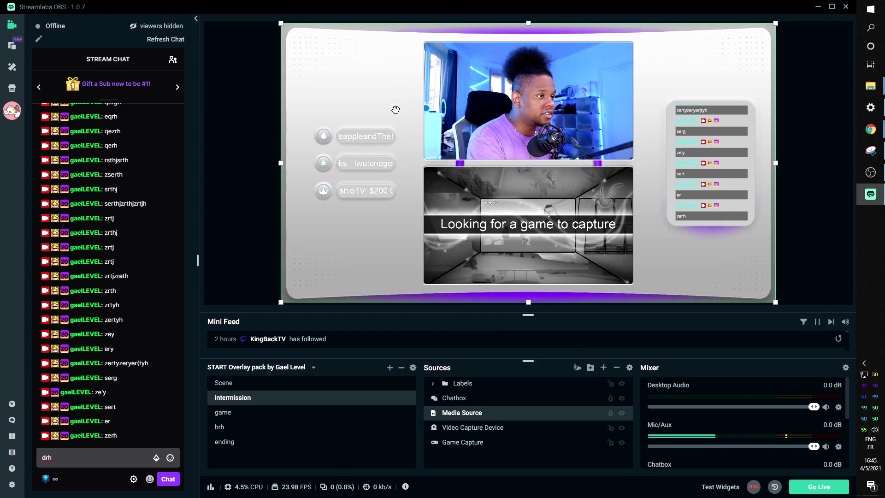
Step: Switch to Photopea in Chrome and reload the site, discarding the open panel document
{"action": "key", "text": "alt+Tab"}
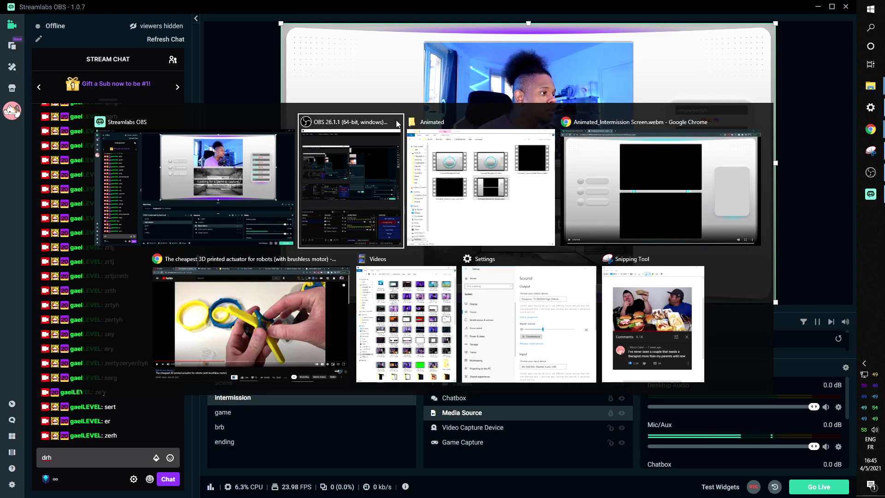
{"action": "key", "text": "Tab"}
{"action": "key", "text": "Tab"}
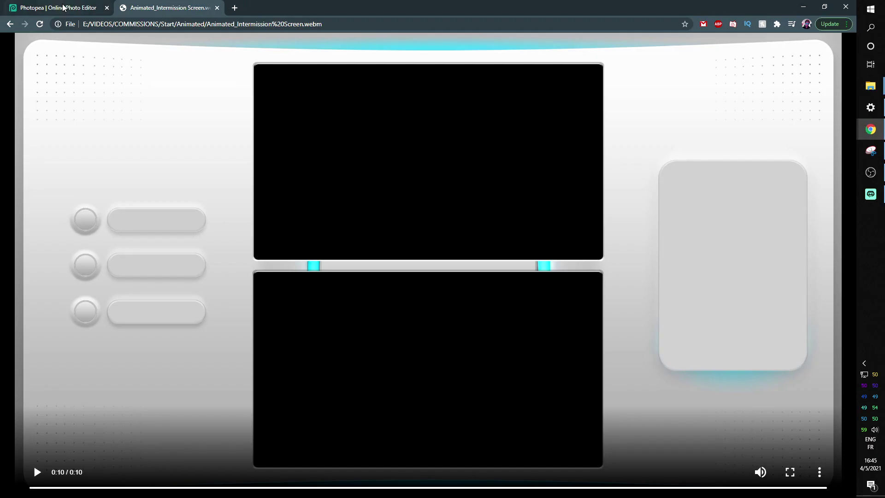
{"action": "left_click", "coordinate": [59, 13]}
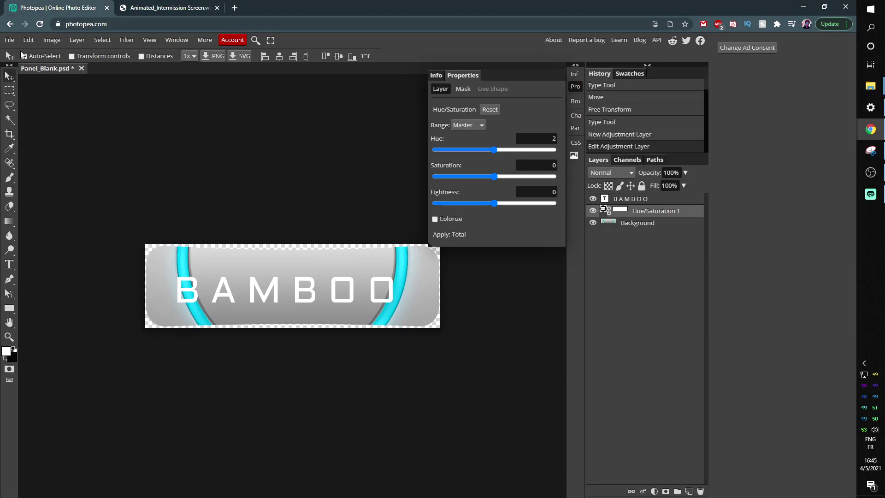
{"action": "left_click", "coordinate": [41, 25]}
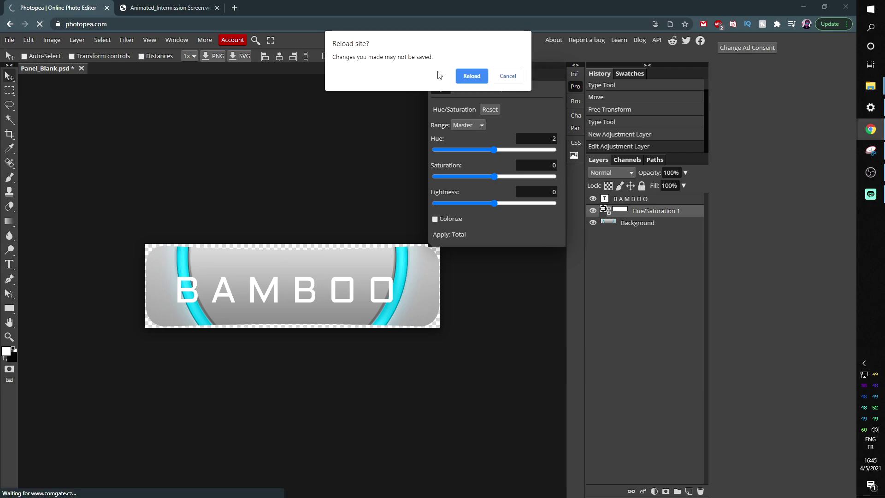
{"action": "left_click", "coordinate": [477, 74]}
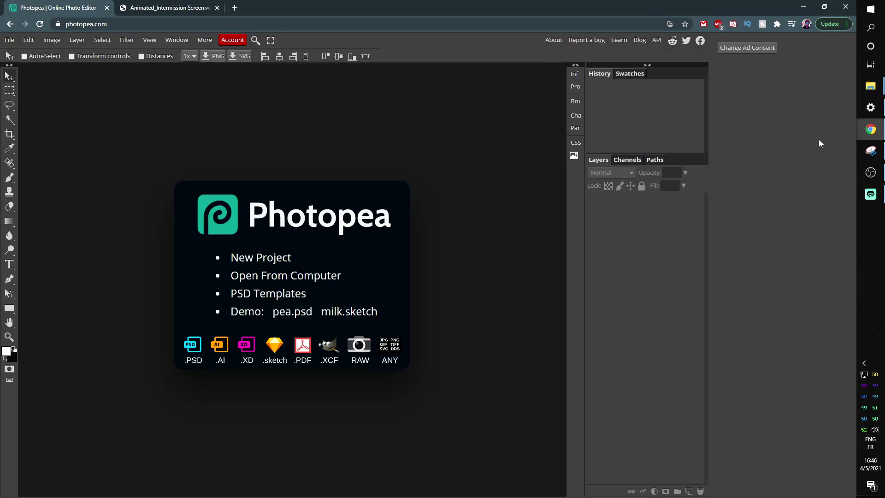
Step: Open Panel_Blank.psd in Photopea from the subfolders of the Start folder in File Explorer
{"action": "mouse_move", "coordinate": [870, 86]}
{"action": "left_click", "coordinate": [806, 124]}
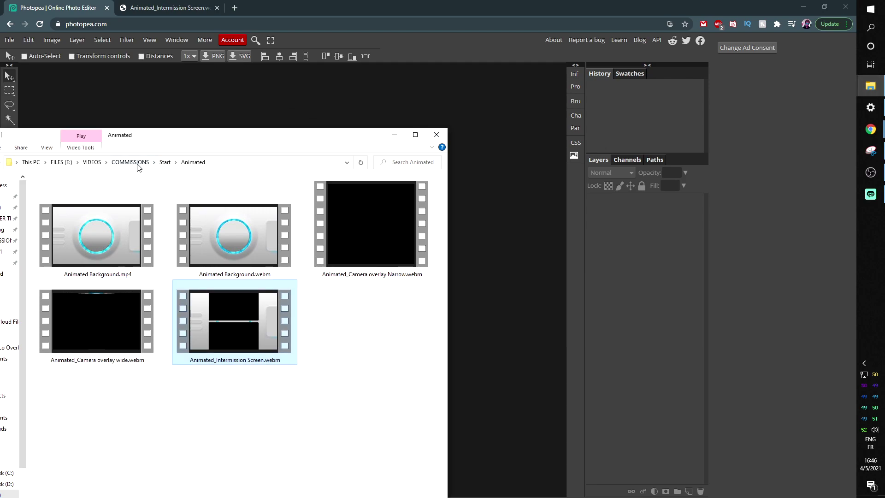
{"action": "left_click", "coordinate": [165, 162]}
{"action": "double_click", "coordinate": [73, 203]}
{"action": "double_click", "coordinate": [93, 242]}
{"action": "left_click_drag", "start_coordinate": [170, 214], "coordinate": [341, 101]}
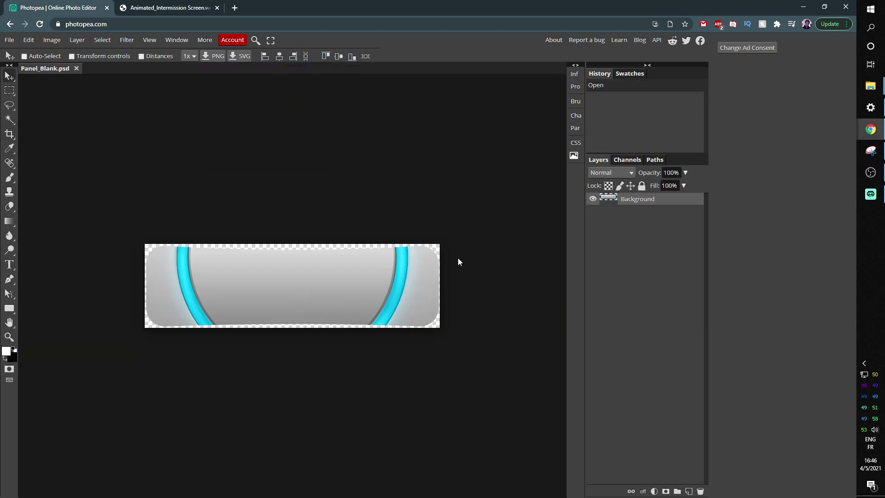
Step: Add a text layer reading BOOM on the blank panel
{"action": "left_click", "coordinate": [13, 266]}
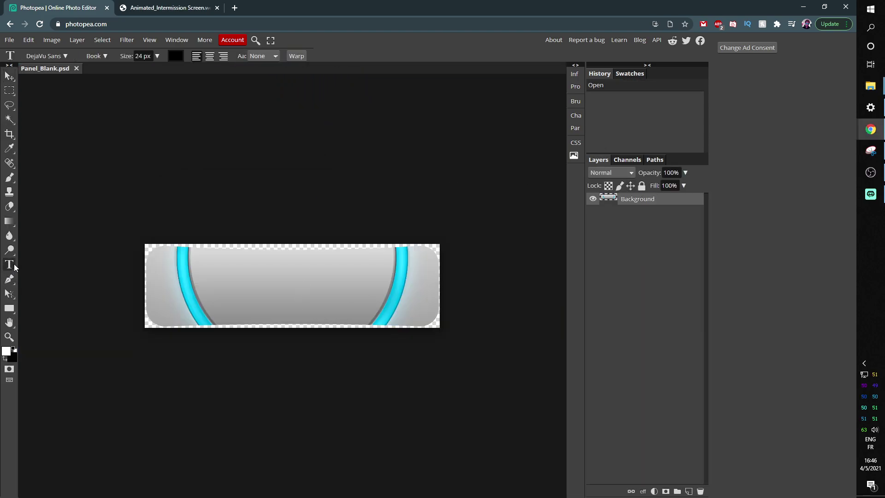
{"action": "left_click", "coordinate": [212, 277]}
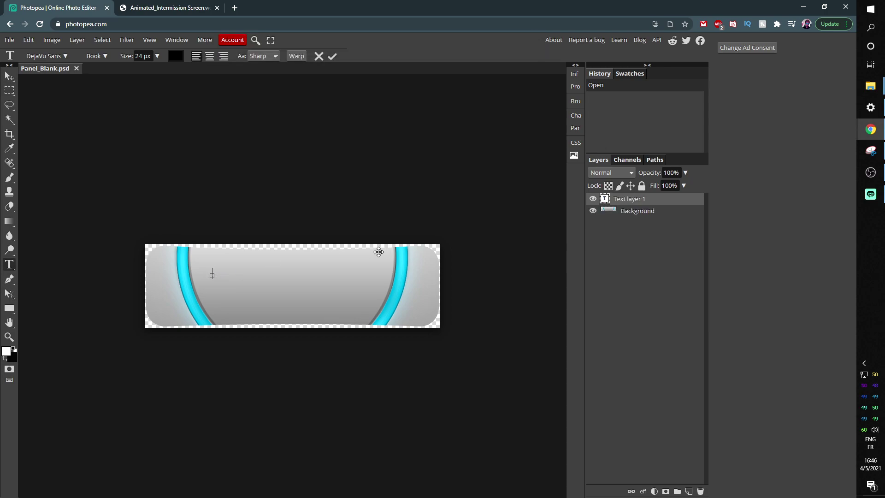
{"action": "type", "text": "BOOM"}
Step: Browse the fonts available for the BOOM text and search the font list for arial
{"action": "left_click_drag", "start_coordinate": [248, 271], "coordinate": [202, 270]}
{"action": "left_click", "coordinate": [55, 57]}
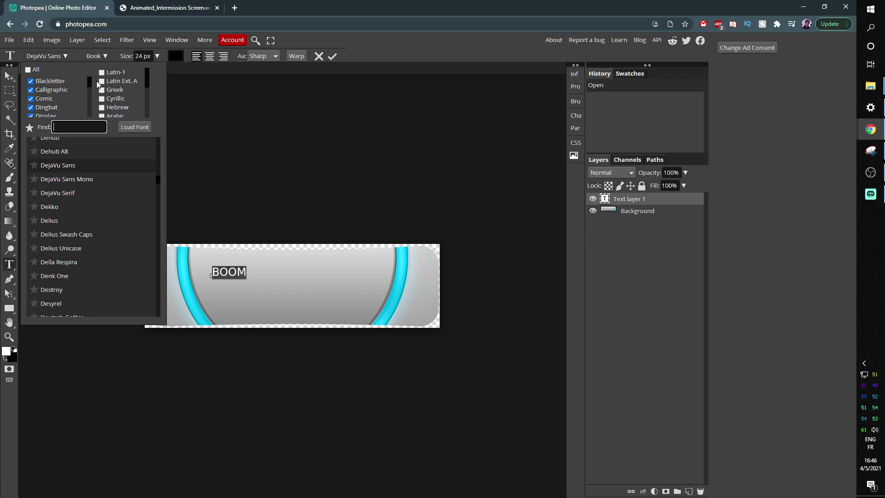
{"action": "scroll", "coordinate": [88, 198], "scroll_direction": "up", "scroll_amount": 5}
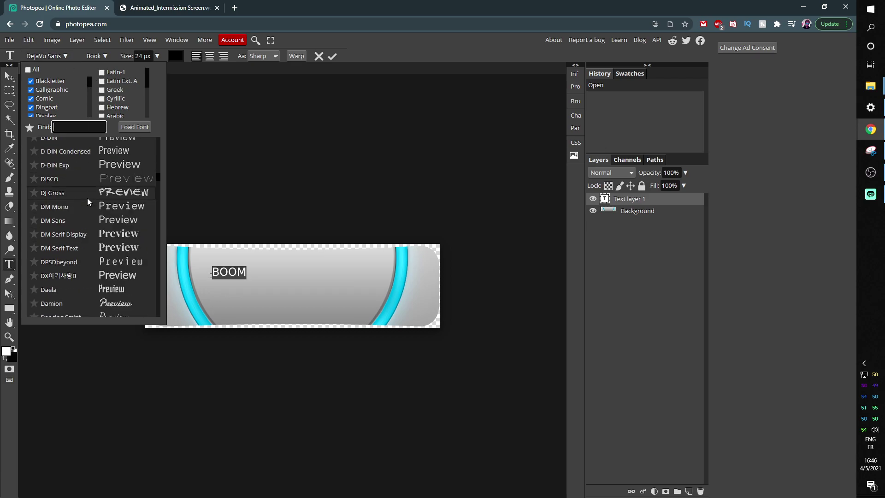
{"action": "type", "text": "arial"}
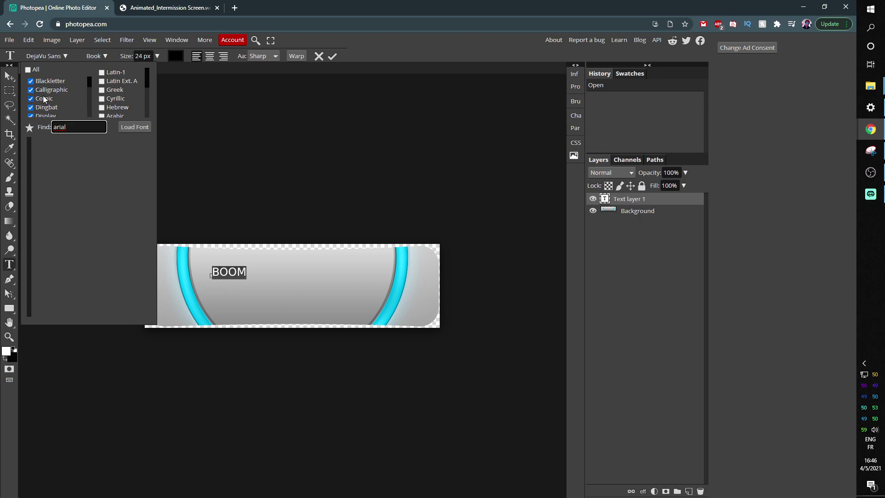
{"action": "scroll", "coordinate": [45, 98], "scroll_direction": "down", "scroll_amount": 3}
{"action": "scroll", "coordinate": [45, 99], "scroll_direction": "up", "scroll_amount": 3}
{"action": "left_click", "coordinate": [125, 129]}
{"action": "left_click", "coordinate": [59, 57]}
{"action": "key", "text": "BackSpace"}
{"action": "scroll", "coordinate": [62, 183], "scroll_direction": "up", "scroll_amount": 5}
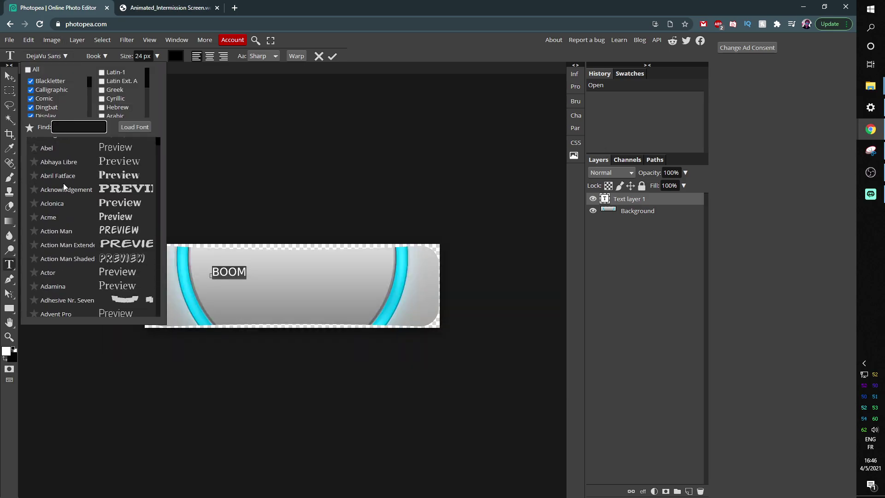
{"action": "scroll", "coordinate": [63, 183], "scroll_direction": "down", "scroll_amount": 1}
Step: Space out the letters as B O O M and set the text size to 95 px
{"action": "left_click", "coordinate": [220, 272]}
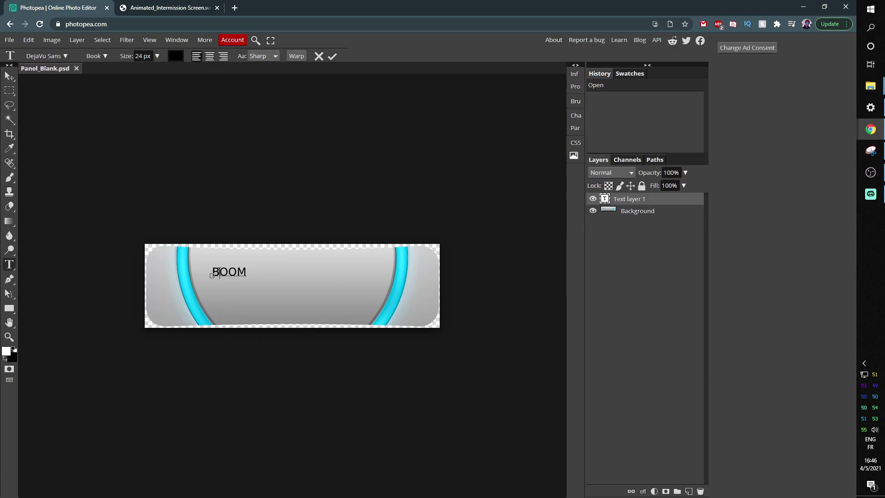
{"action": "key", "text": "Right"}
{"action": "left_click_drag", "start_coordinate": [213, 272], "coordinate": [299, 273]}
{"action": "left_click_drag", "start_coordinate": [126, 56], "coordinate": [156, 65]}
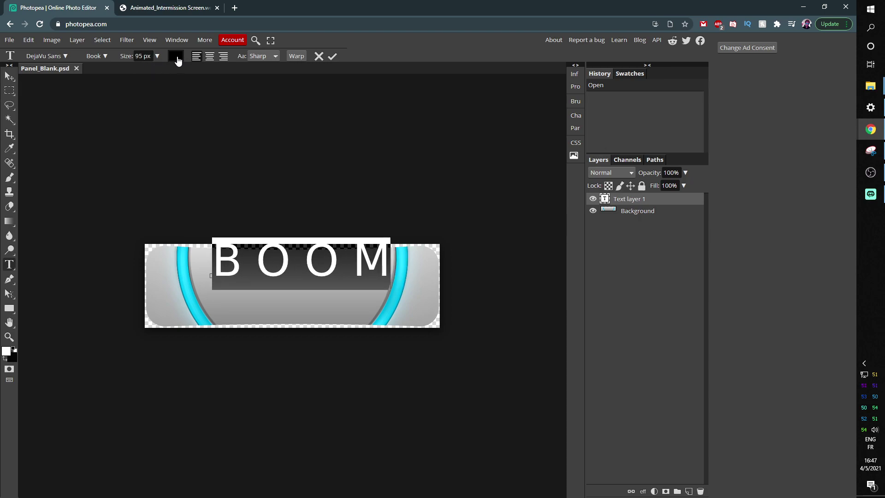
Step: Set the B O O M text's color to white (ffffff)
{"action": "left_click", "coordinate": [176, 57]}
{"action": "left_click_drag", "start_coordinate": [93, 204], "coordinate": [77, 125]}
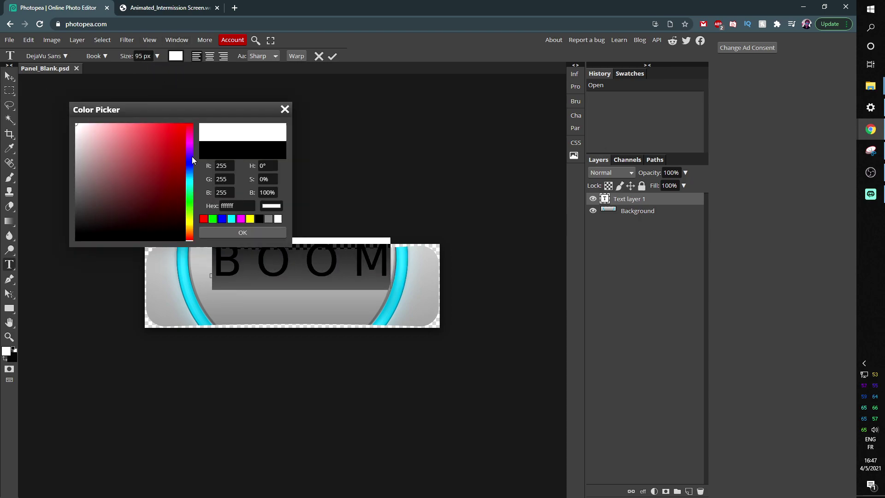
{"action": "left_click", "coordinate": [255, 233]}
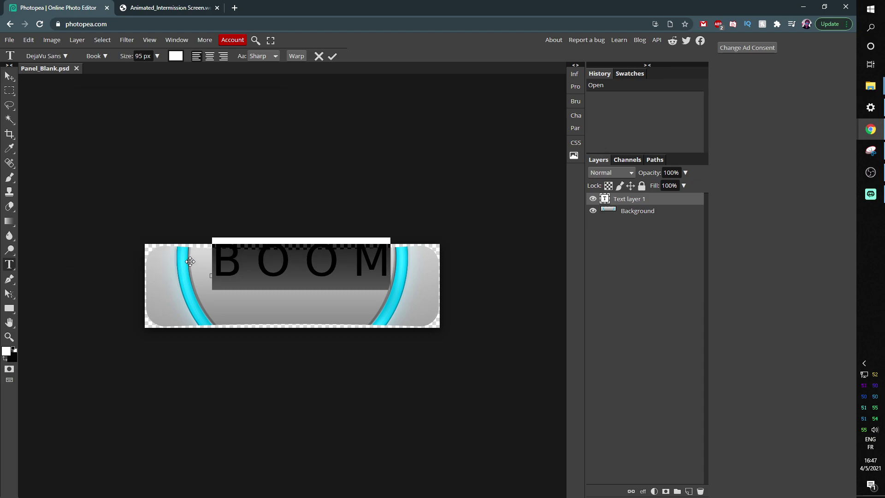
Step: Reposition the B O O M text over the middle of the panel and center-align it
{"action": "left_click_drag", "start_coordinate": [193, 262], "coordinate": [185, 282]}
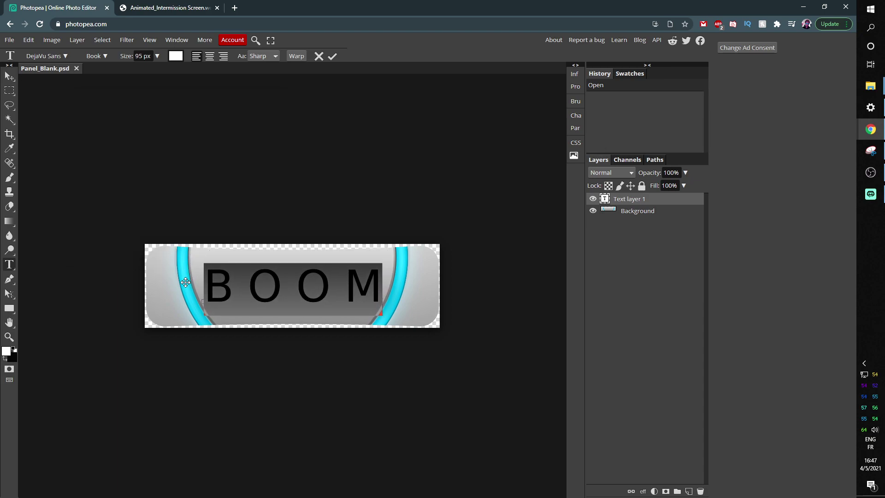
{"action": "left_click", "coordinate": [209, 56]}
{"action": "left_click_drag", "start_coordinate": [173, 251], "coordinate": [263, 253]}
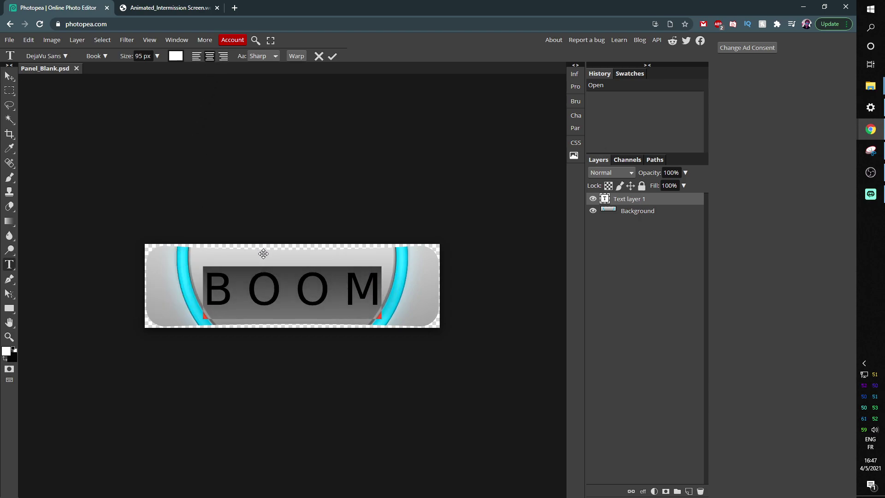
Step: Center the B O O M text layer vertically against the whole canvas, and clear the selection
{"action": "left_click", "coordinate": [10, 76]}
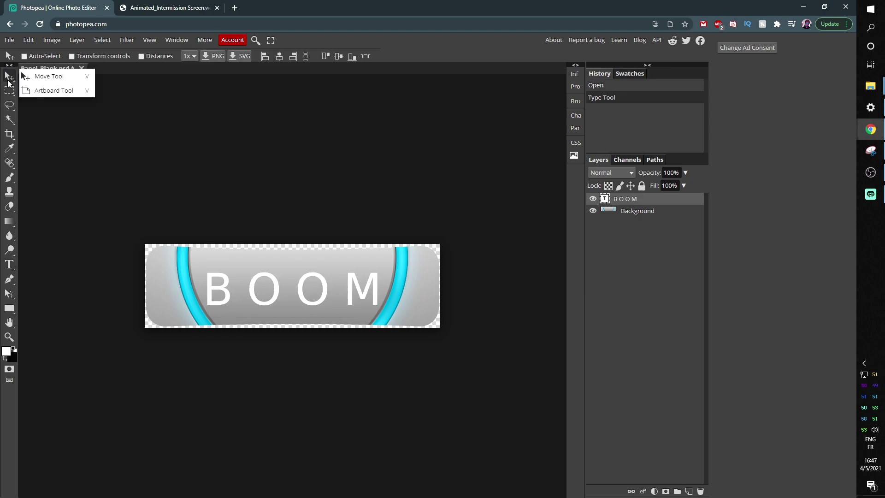
{"action": "left_click", "coordinate": [278, 57]}
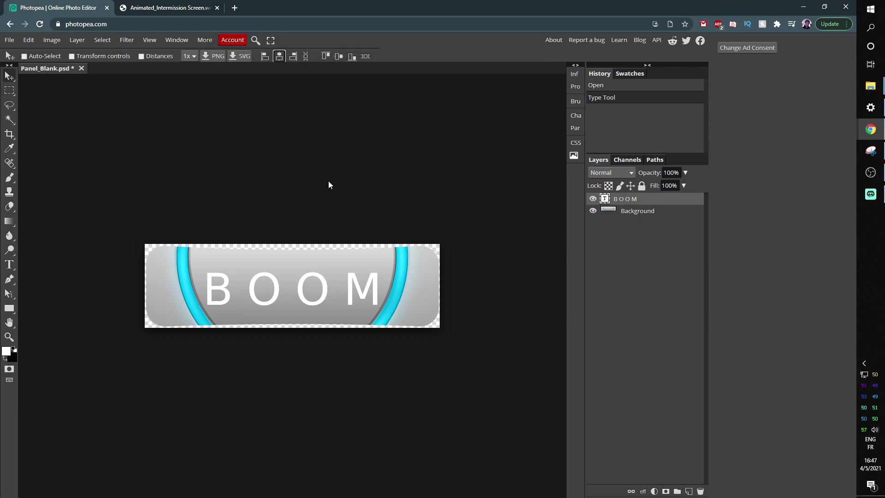
{"action": "key", "text": "ctrl+a"}
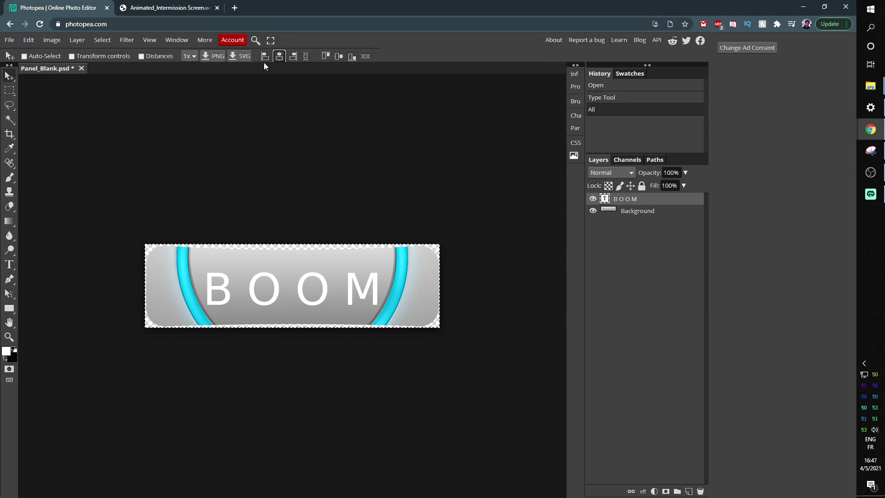
{"action": "left_click", "coordinate": [341, 57]}
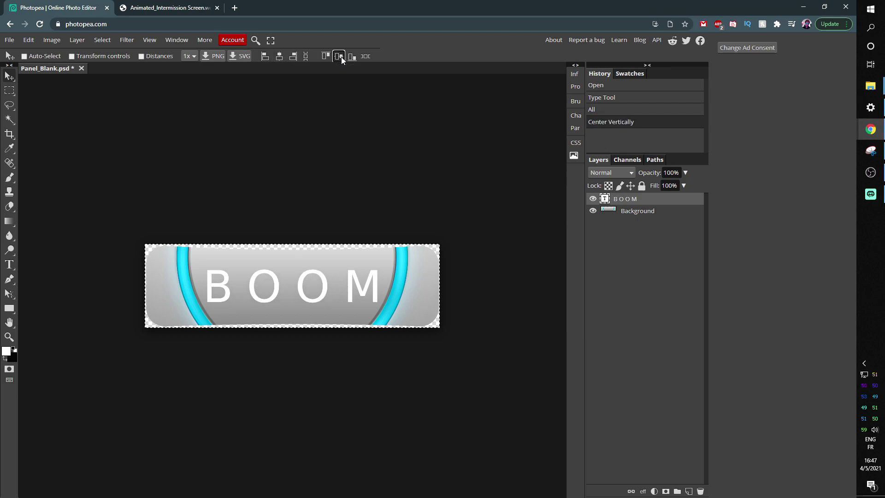
{"action": "key", "text": "ctrl+d"}
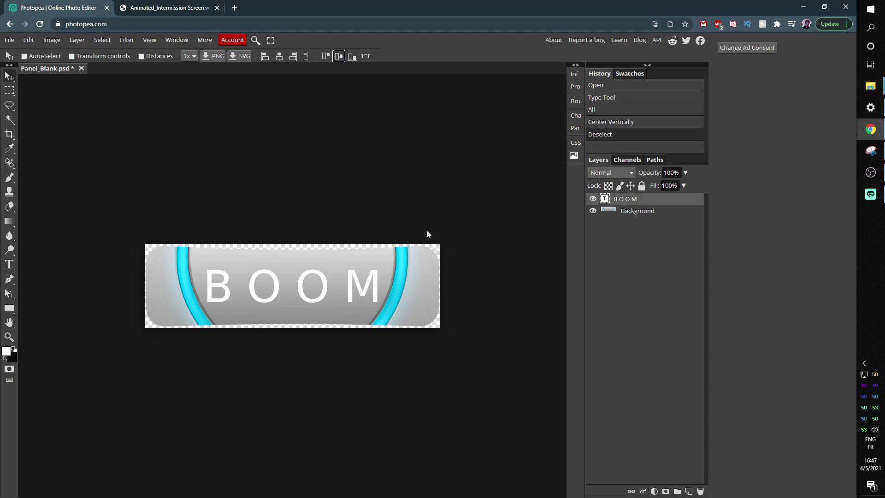
Step: Add a Hue/Saturation adjustment layer directly above the Background layer and set its hue to -137
{"action": "left_click", "coordinate": [629, 215]}
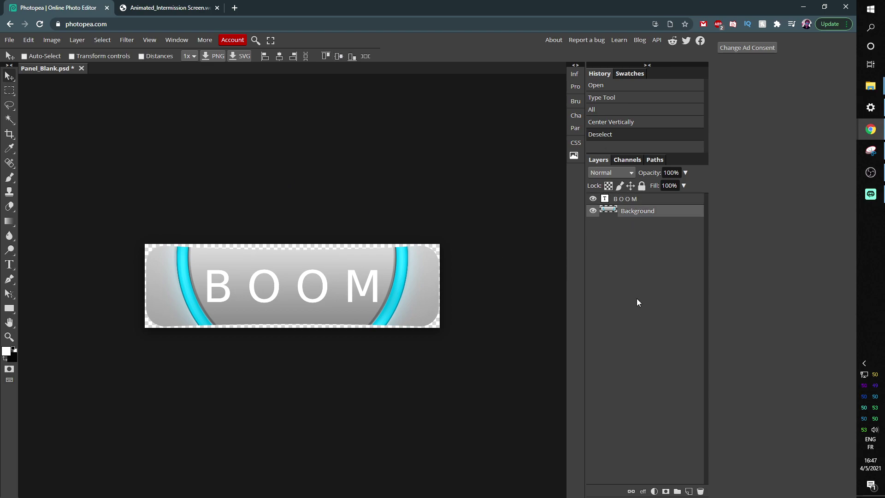
{"action": "left_click", "coordinate": [655, 491]}
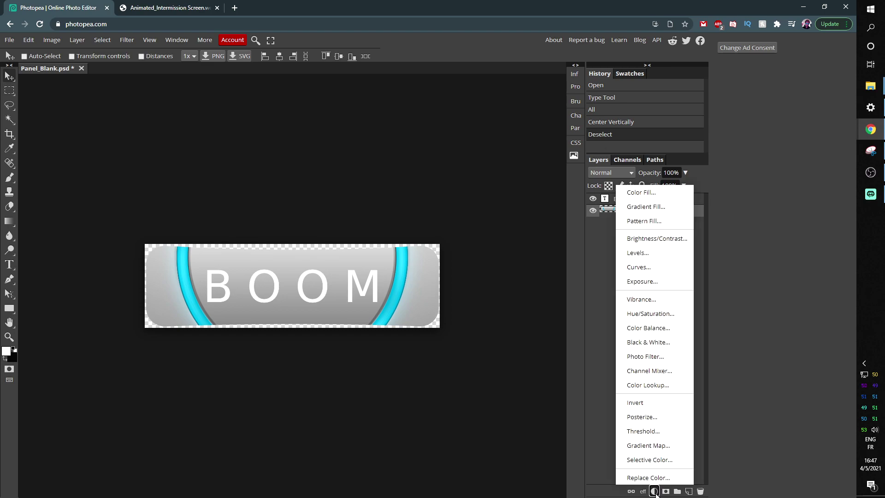
{"action": "left_click", "coordinate": [642, 319]}
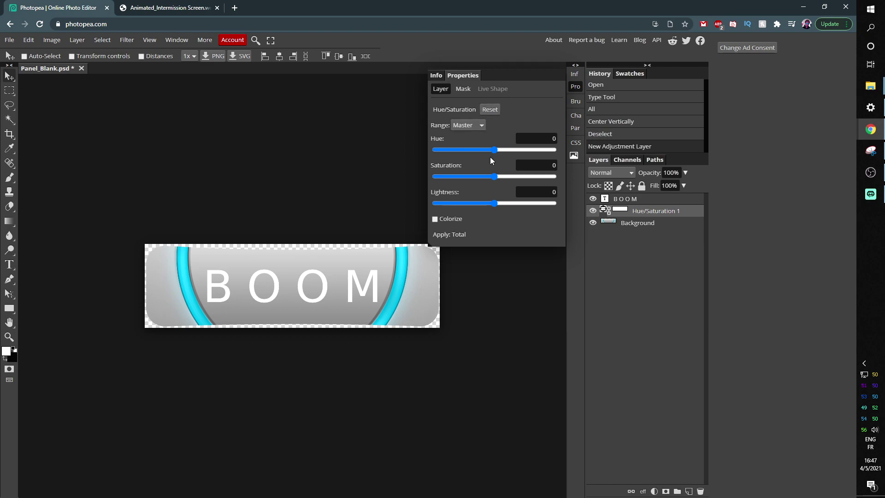
{"action": "left_click_drag", "start_coordinate": [495, 149], "coordinate": [442, 154]}
Step: Place Offline Image.png from the Start pack's PNG folder into the panel document as a new layer
{"action": "mouse_move", "coordinate": [870, 86]}
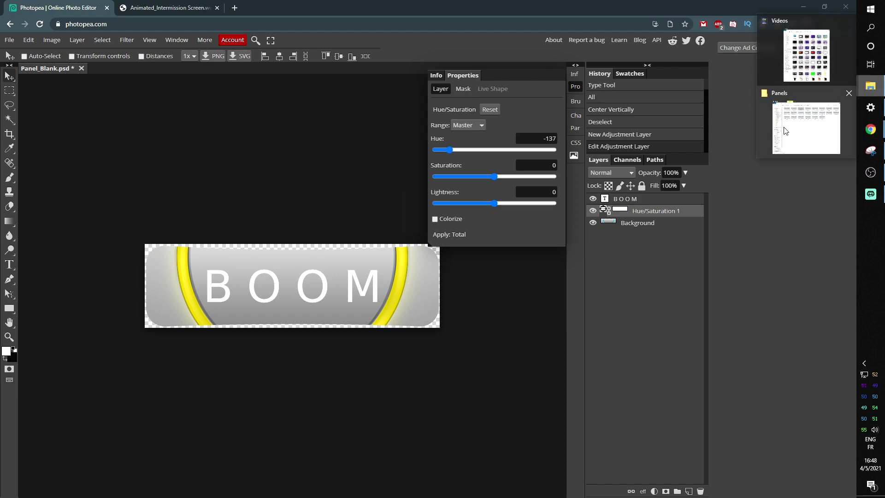
{"action": "left_click", "coordinate": [810, 133]}
{"action": "left_click", "coordinate": [187, 162]}
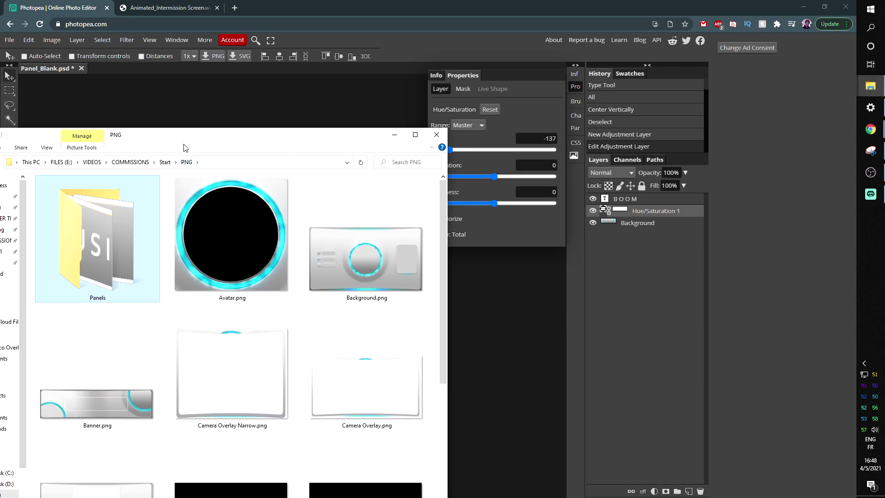
{"action": "left_click_drag", "start_coordinate": [194, 134], "coordinate": [518, 45]}
{"action": "scroll", "coordinate": [546, 175], "scroll_direction": "down", "scroll_amount": 4}
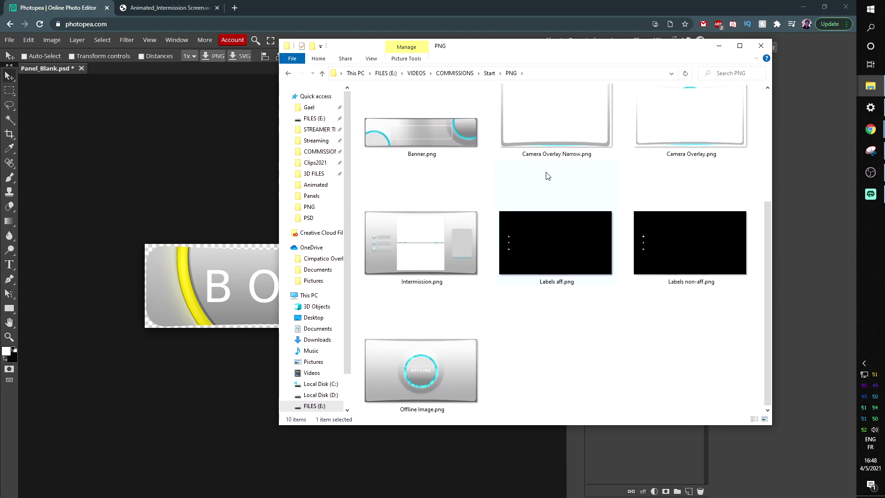
{"action": "left_click_drag", "start_coordinate": [411, 376], "coordinate": [207, 216]}
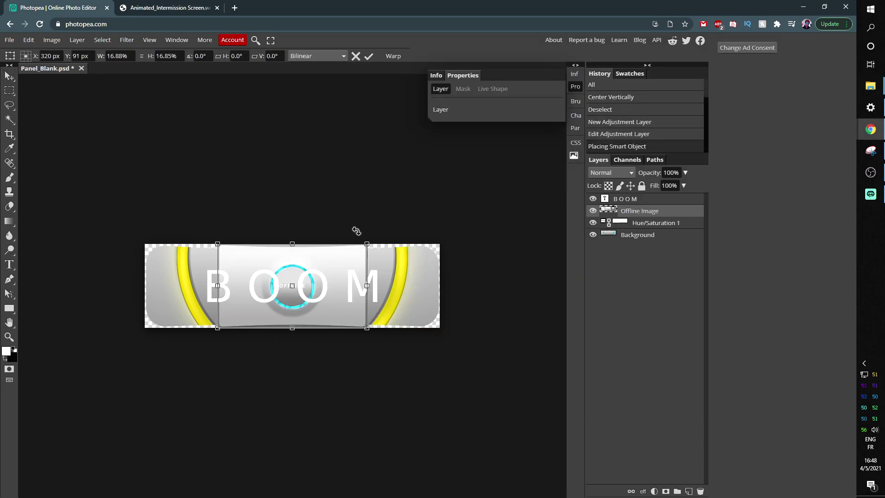
{"action": "key", "text": "Return"}
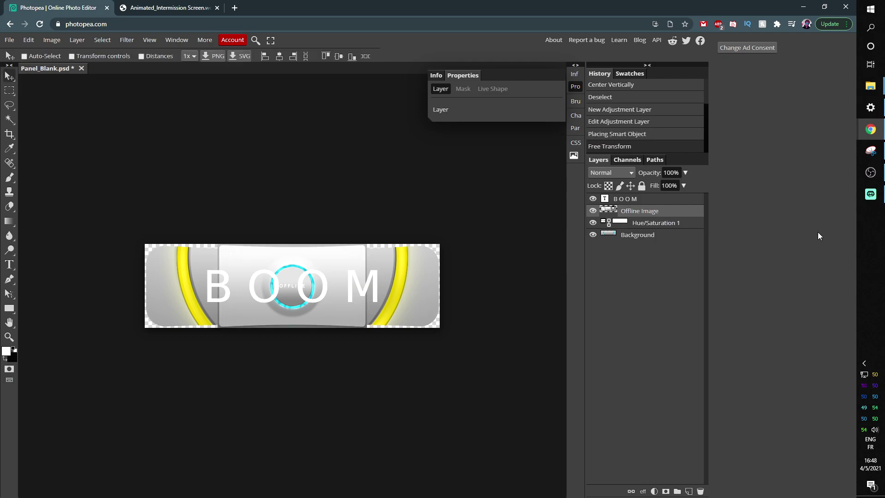
Step: Move the Offline Image layer beneath the Hue/Saturation adjustment and scale it up to about 103%
{"action": "left_click_drag", "start_coordinate": [661, 213], "coordinate": [656, 226]}
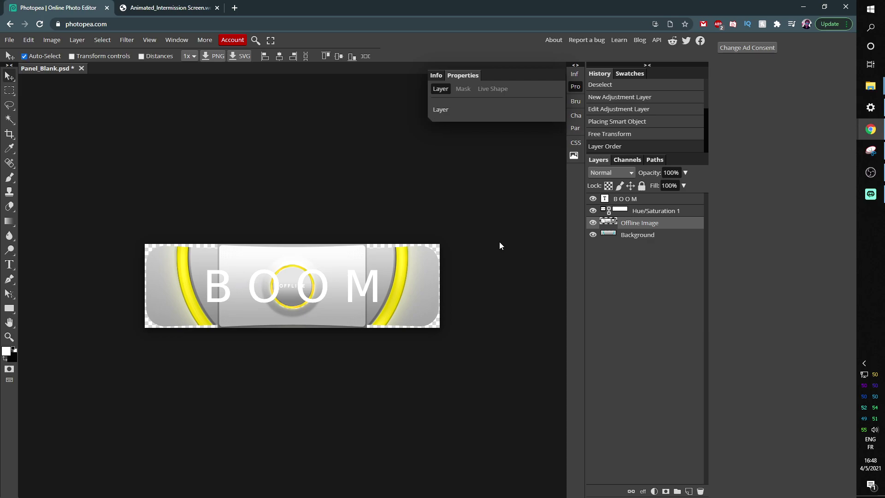
{"action": "key", "text": "ctrl+t"}
{"action": "left_click_drag", "start_coordinate": [368, 244], "coordinate": [884, 117]}
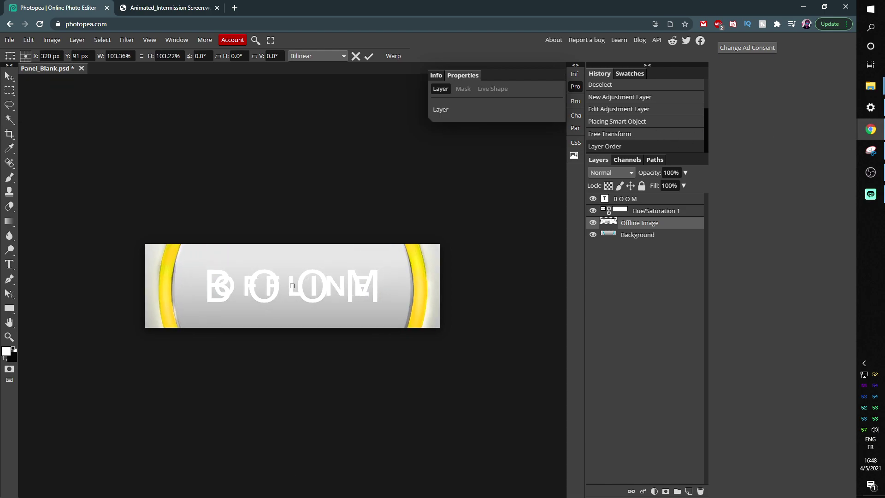
{"action": "key", "text": "Return"}
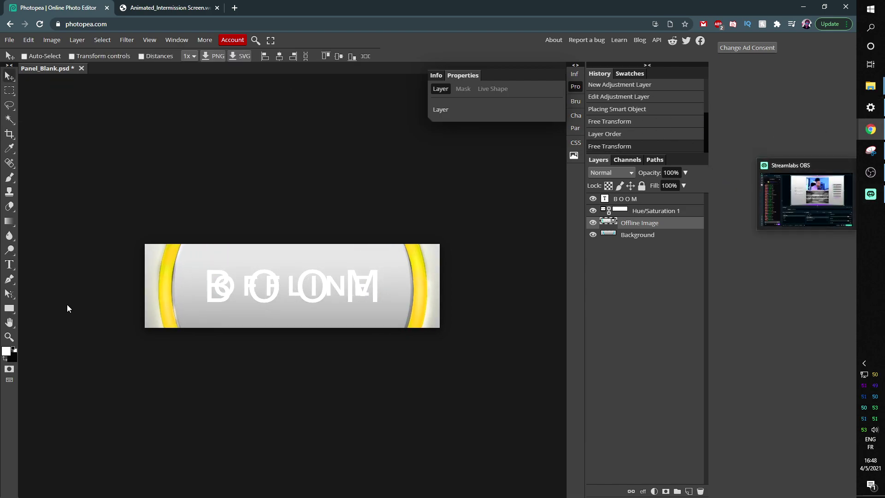
Step: Switch to Streamlabs OBS
{"action": "left_click", "coordinate": [871, 200]}
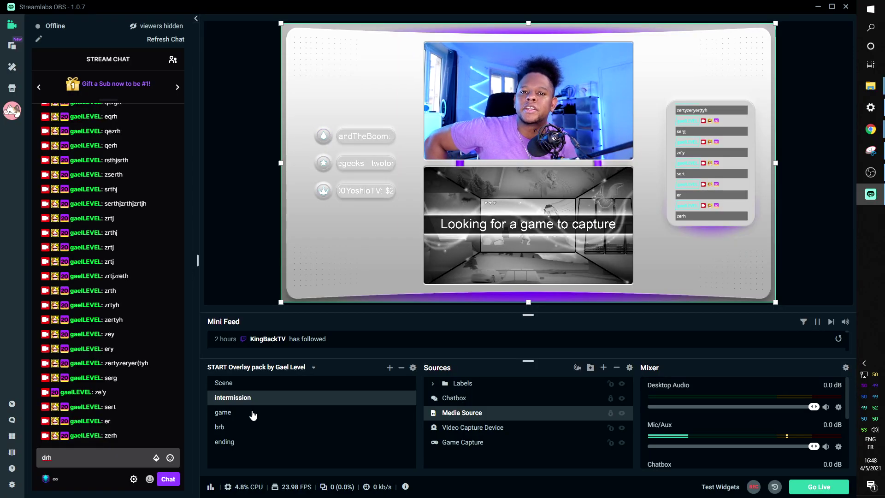